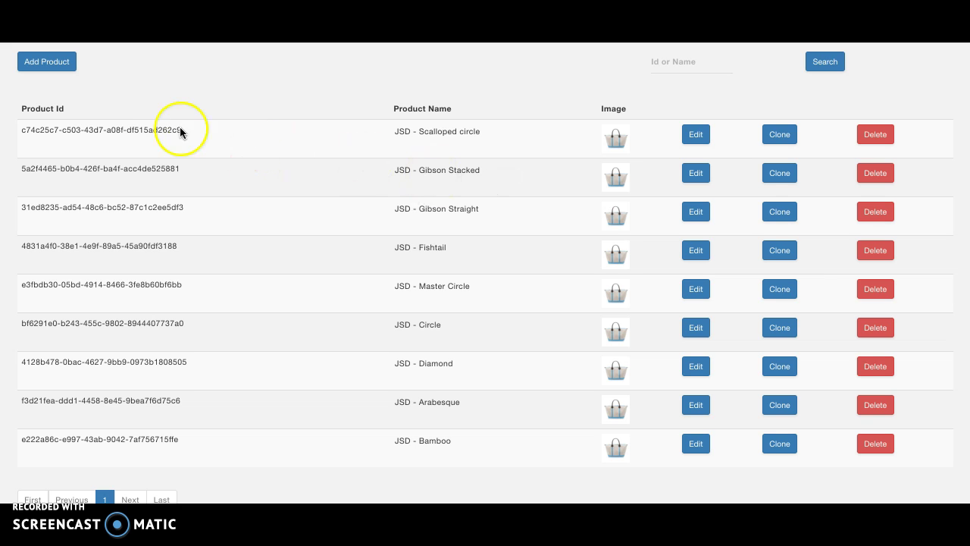
Add a product named "JSD - Circle monogram" with a newly created production base file of 100 × 100 mm
click(59, 65)
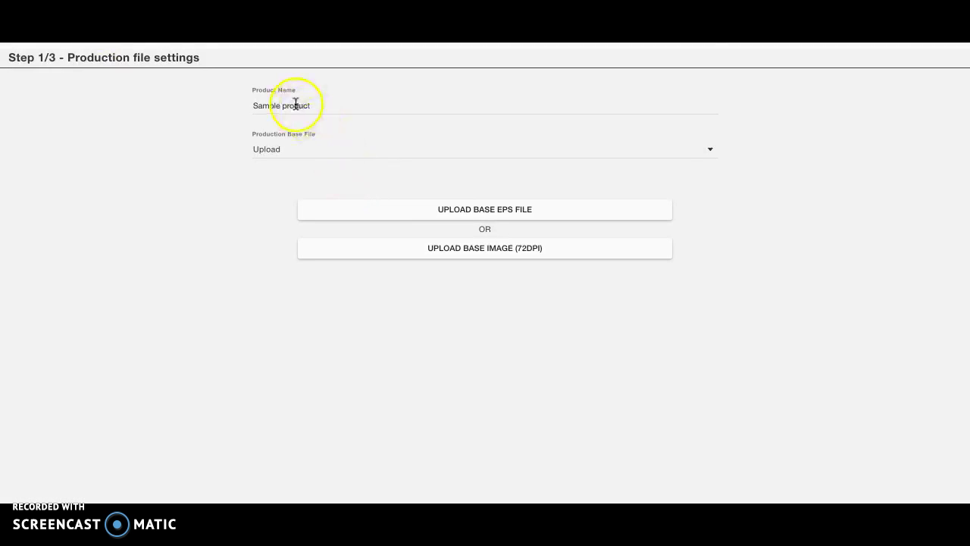
click(294, 106)
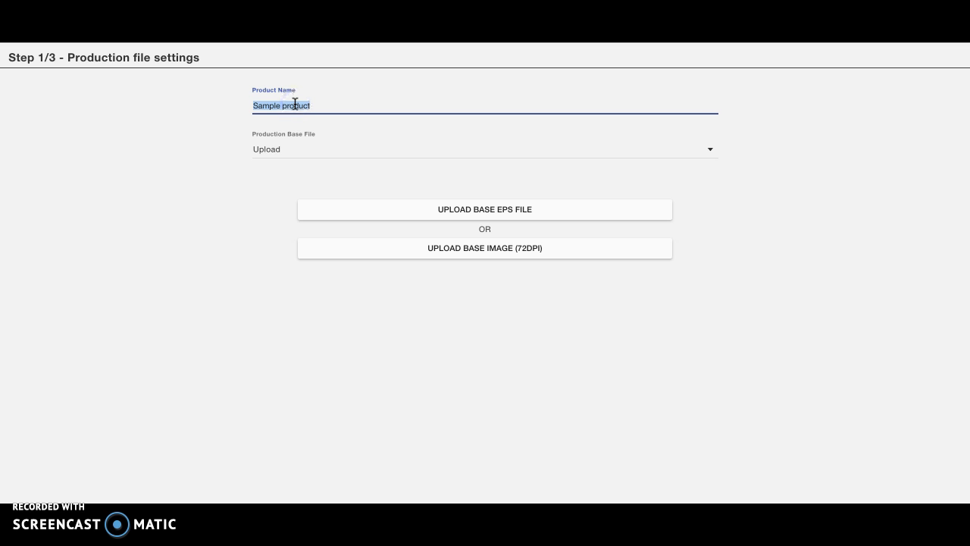
text(JSD - Circle monogram)
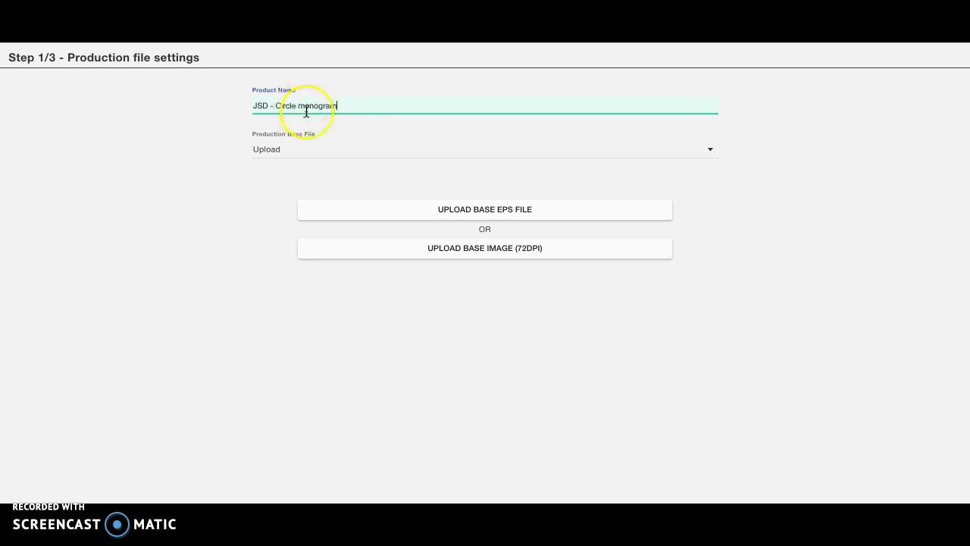
click(372, 150)
click(360, 175)
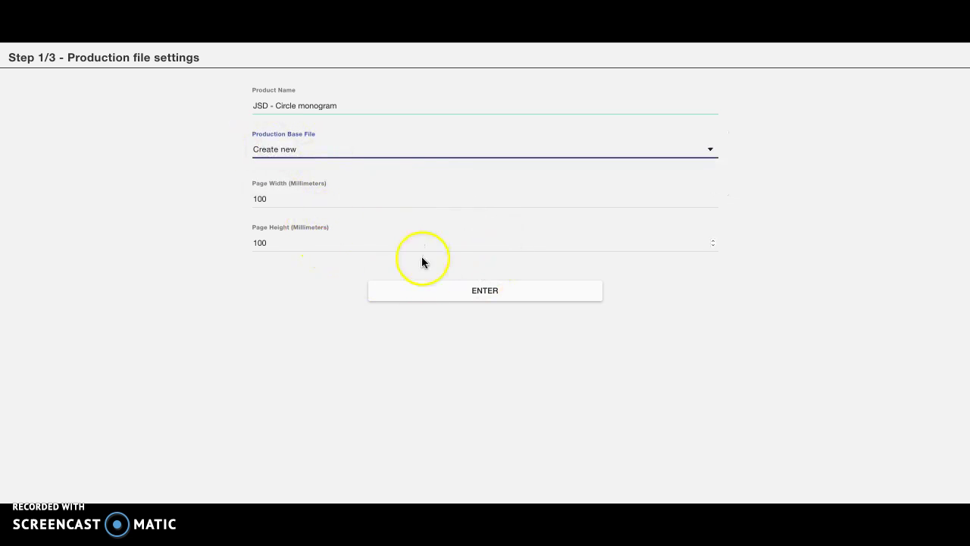
click(477, 296)
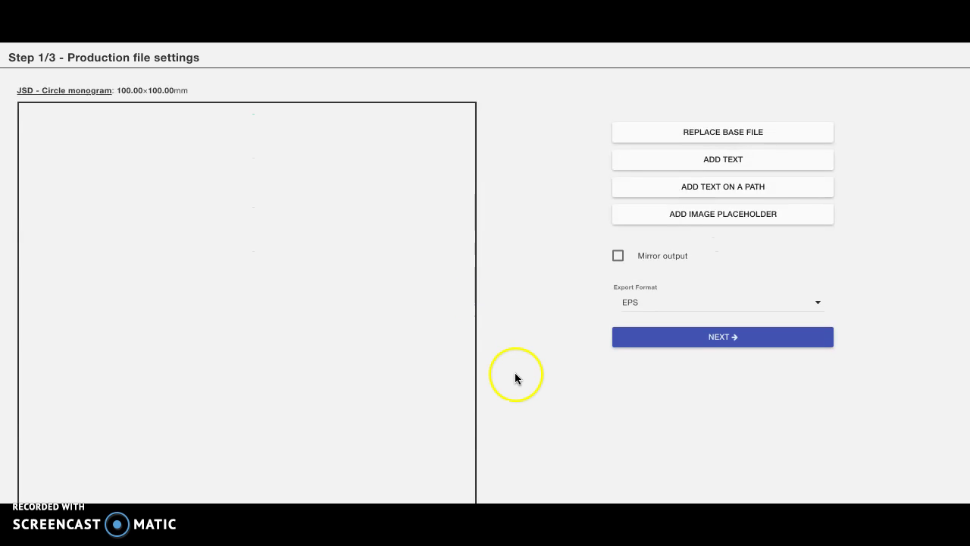
Add a text element with a box about 39 mm wide and 53 mm high, centred at about X 40, Y 42 mm
scroll(340, 393, down, 1)
scroll(341, 396, up, 1)
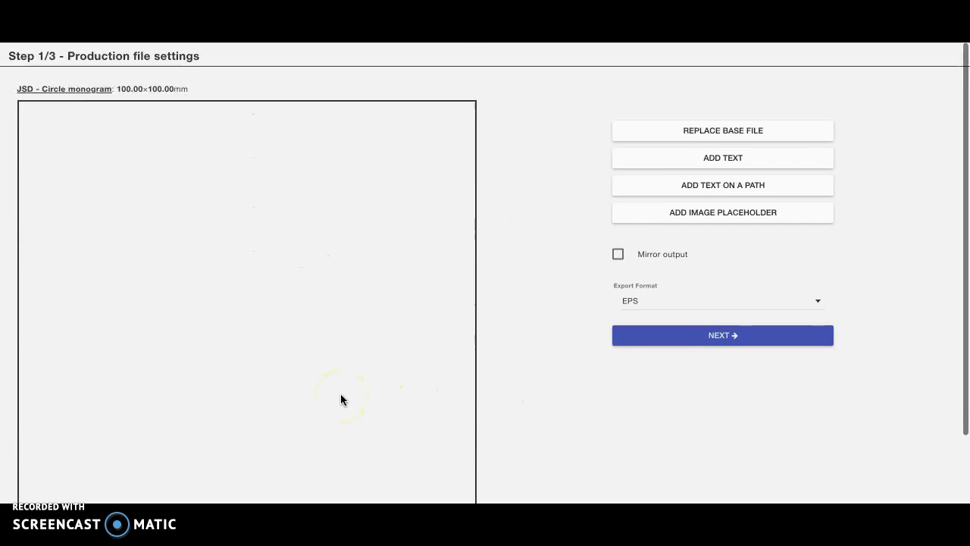
scroll(379, 318, down, 1)
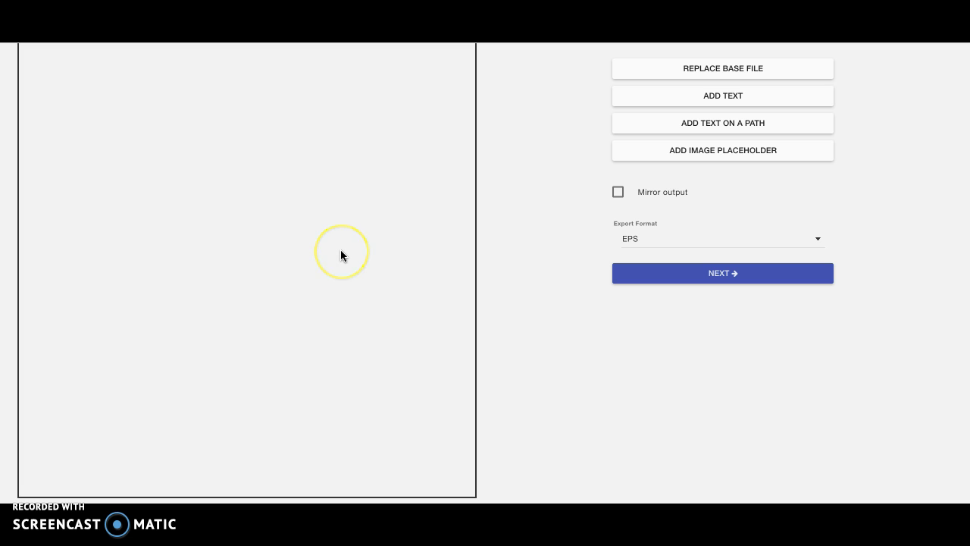
scroll(340, 255, up, 1)
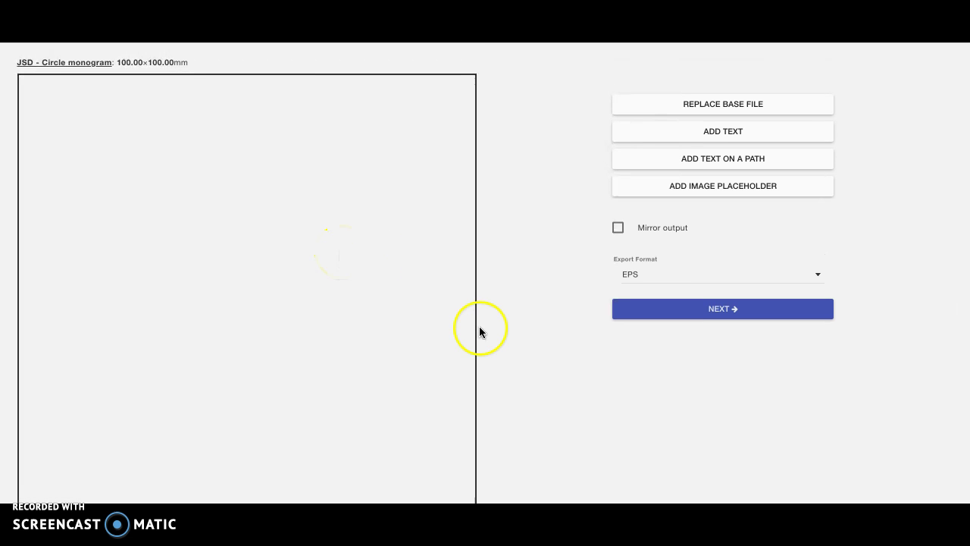
click(693, 134)
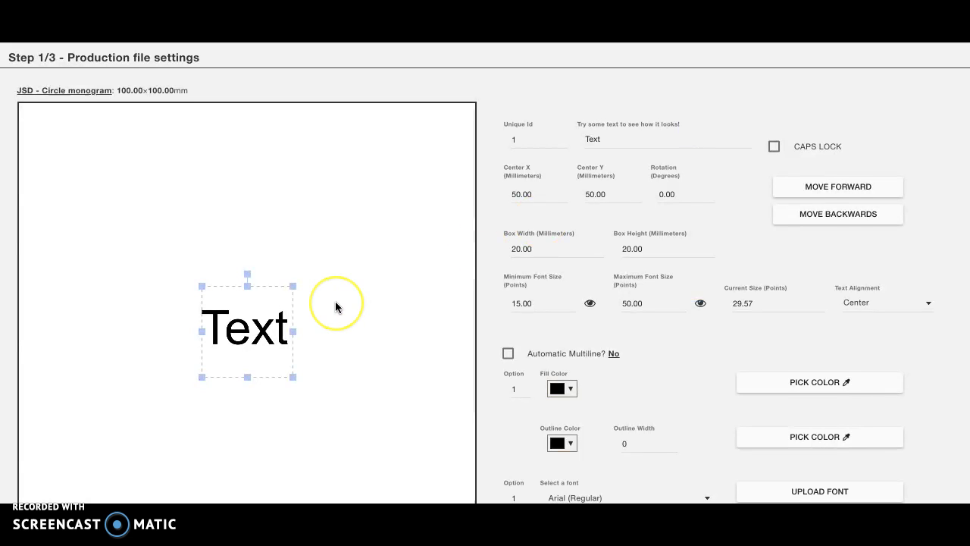
scroll(335, 306, down, 2)
scroll(326, 295, down, 1)
drag(293, 249, 336, 251)
drag(260, 253, 222, 220)
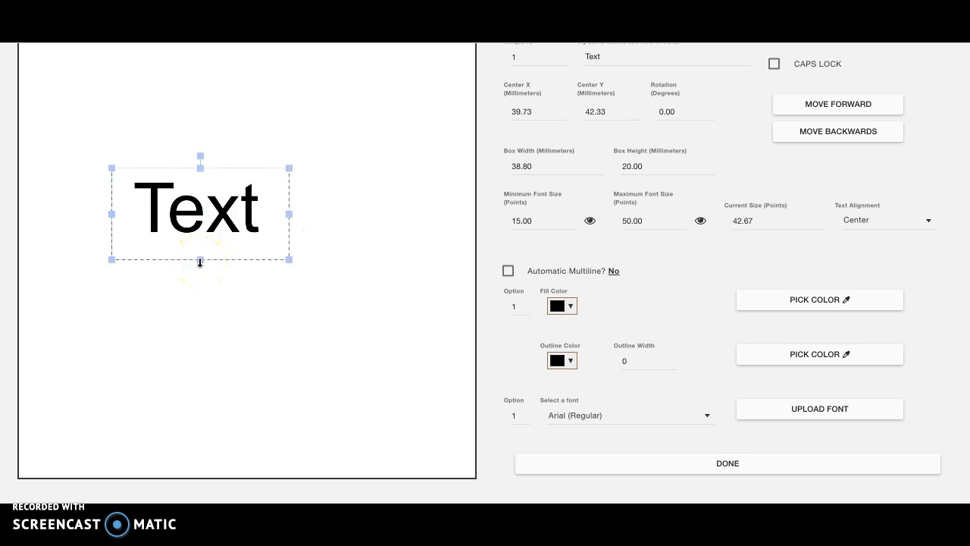
drag(200, 262, 207, 337)
Set the text element's font to MonogramRound-Left (Regular)
scroll(316, 346, up, 1)
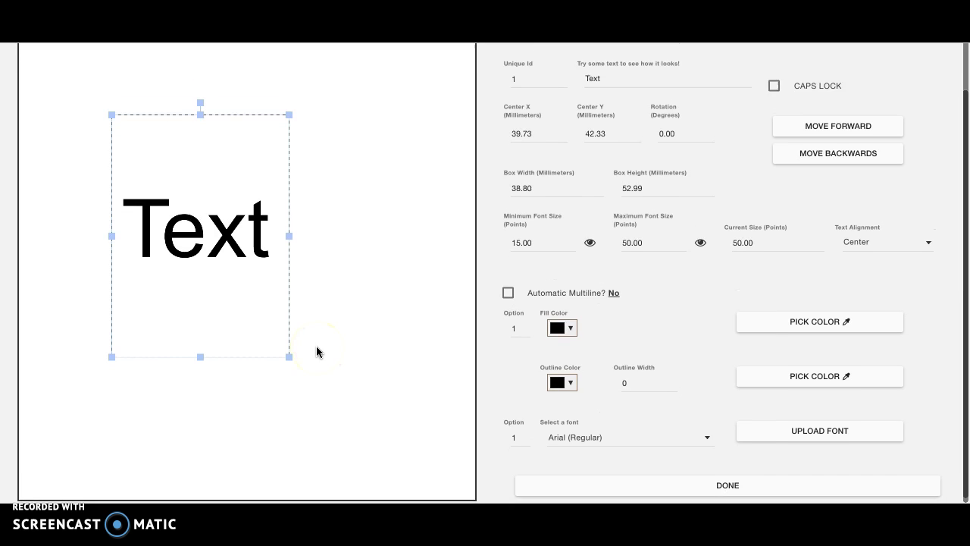
scroll(444, 388, up, 1)
scroll(444, 388, down, 1)
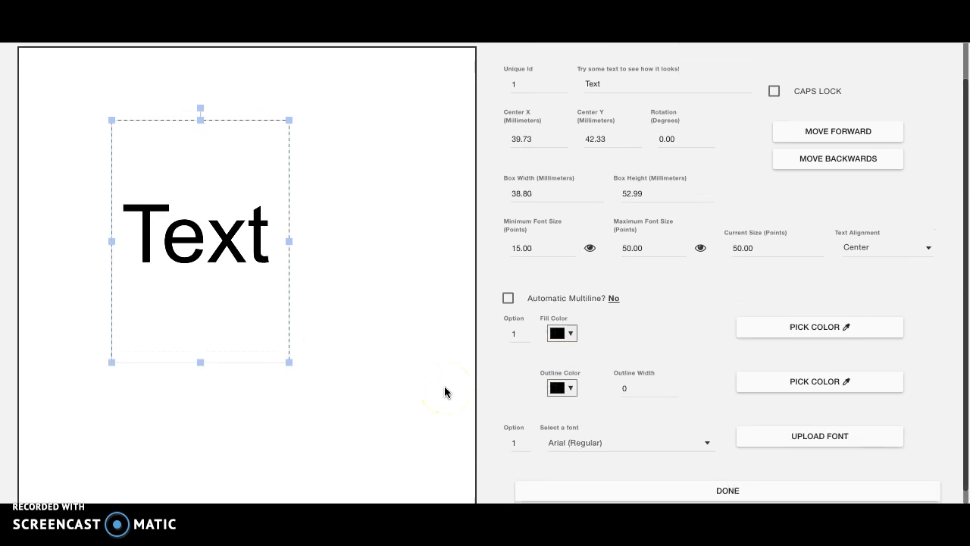
click(577, 442)
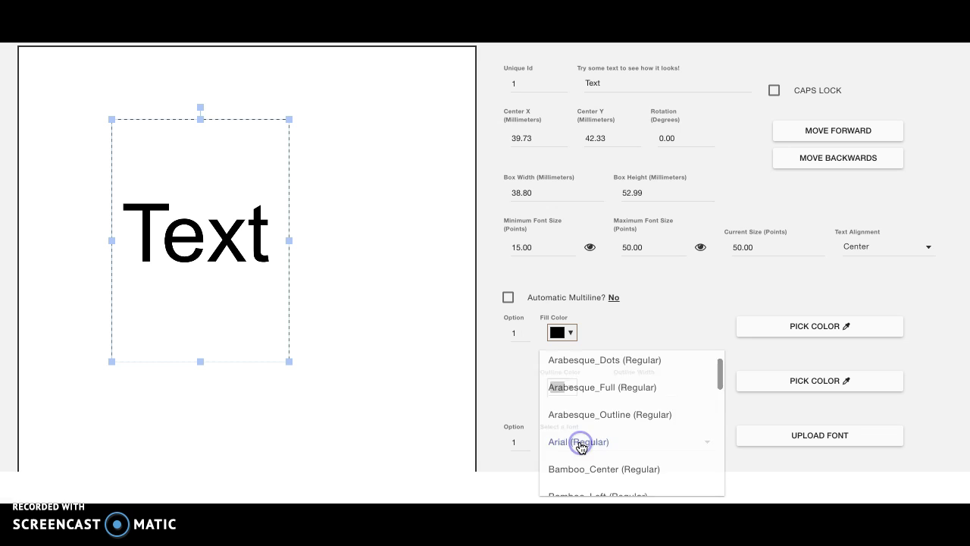
scroll(581, 448, down, 3)
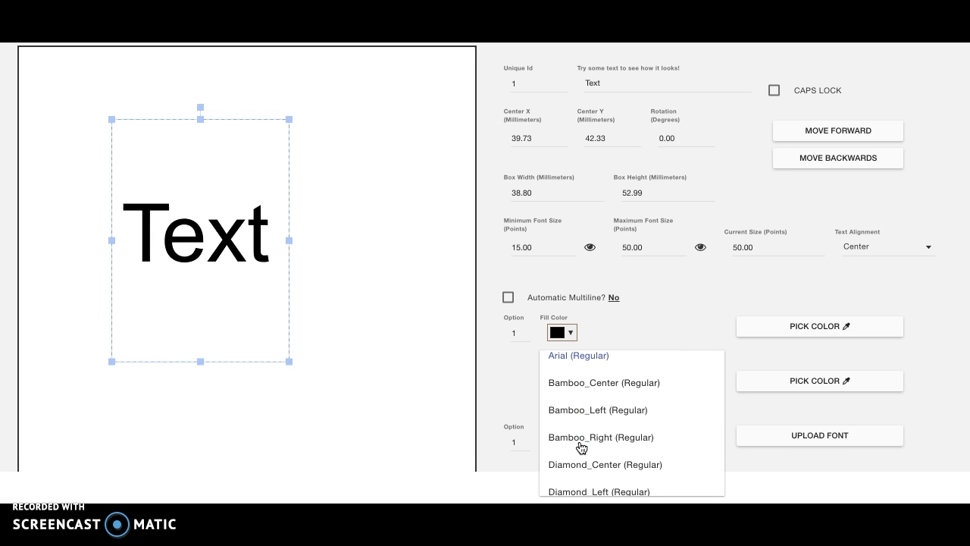
scroll(581, 447, down, 8)
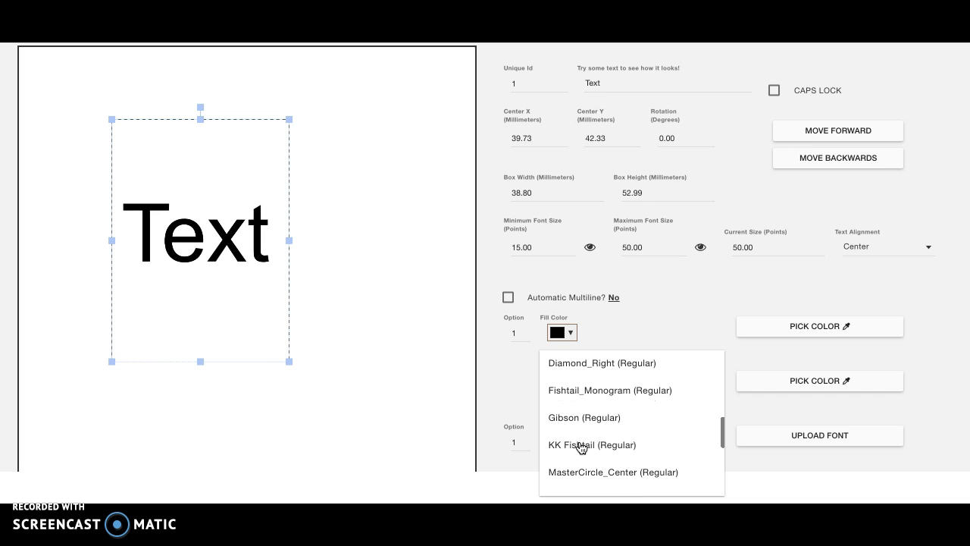
scroll(581, 448, down, 3)
scroll(582, 448, up, 2)
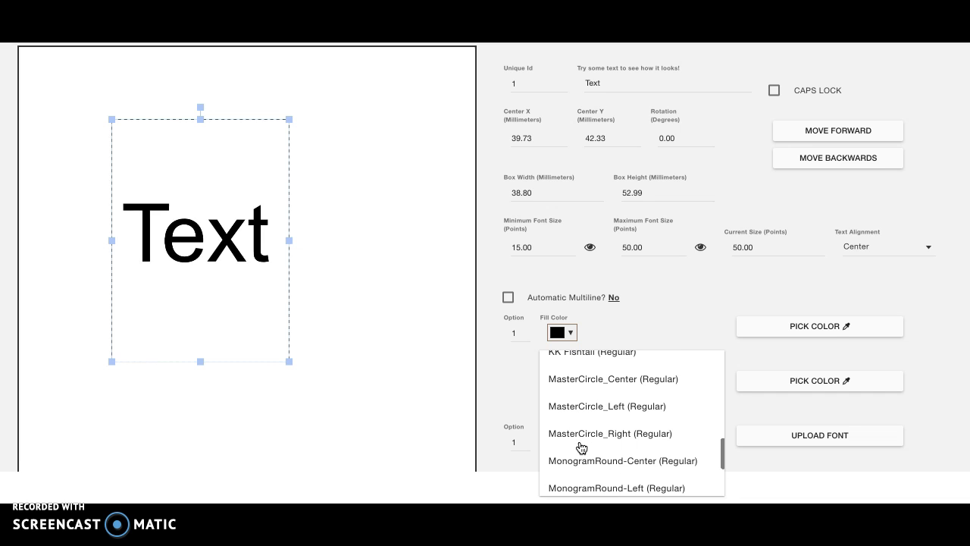
scroll(581, 448, down, 3)
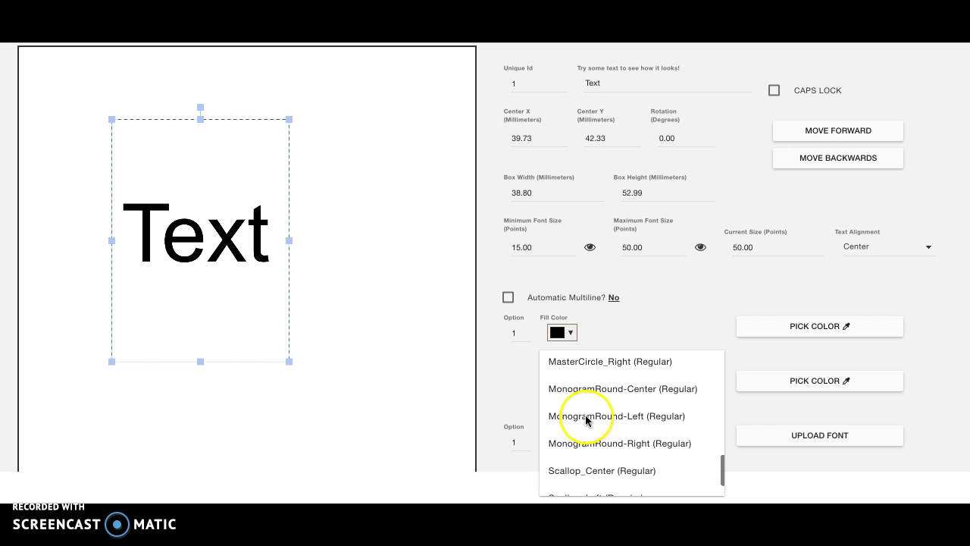
click(584, 414)
click(537, 299)
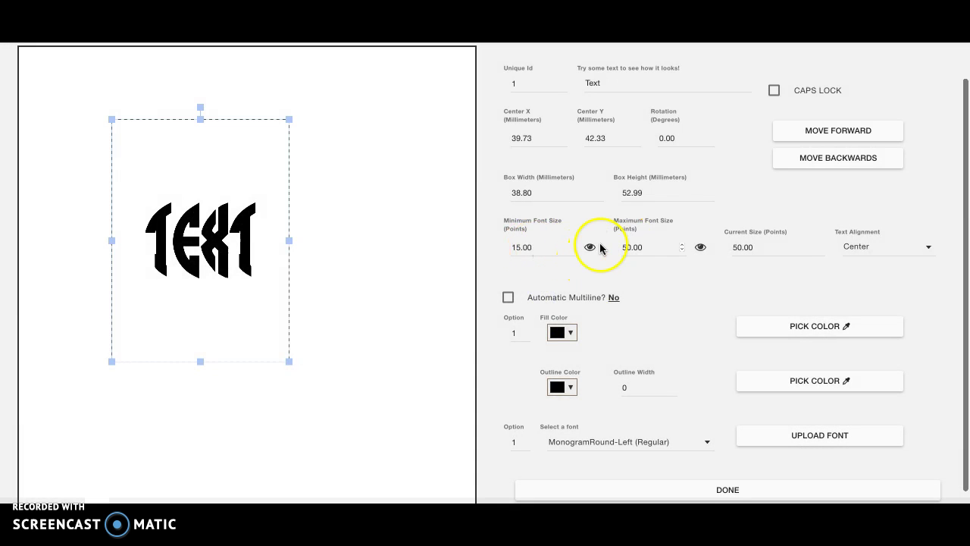
Set both the maximum and minimum font size of the text to 100 points
double_click(622, 250)
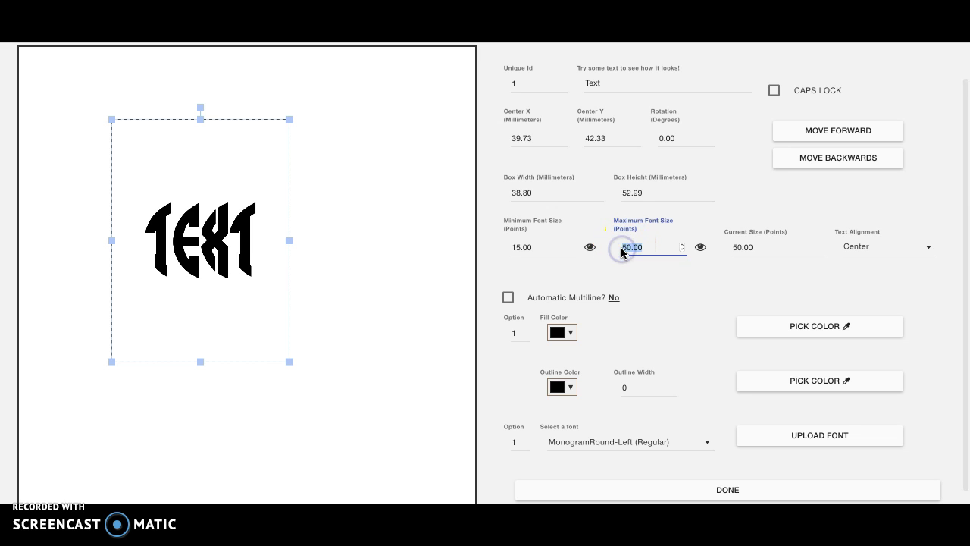
text(100)
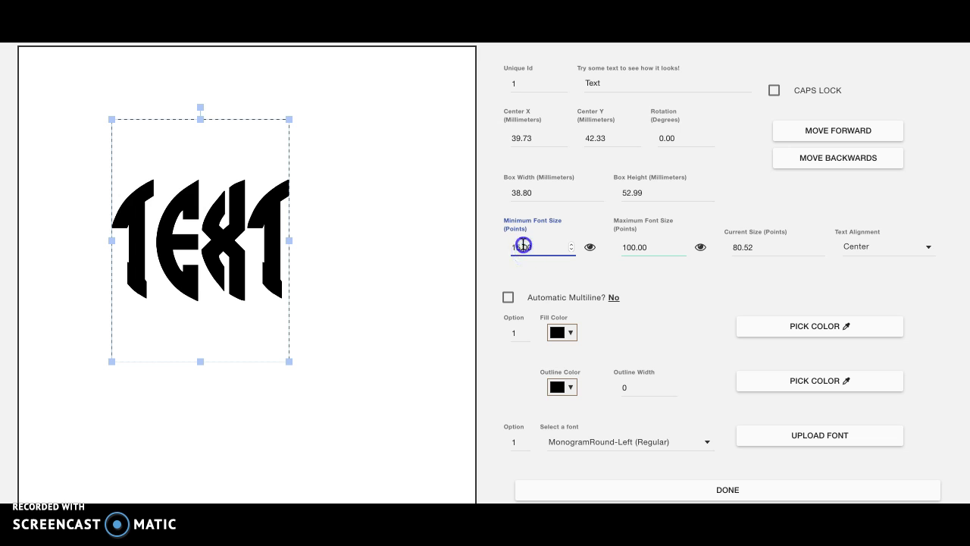
text(100)
click(571, 279)
click(657, 245)
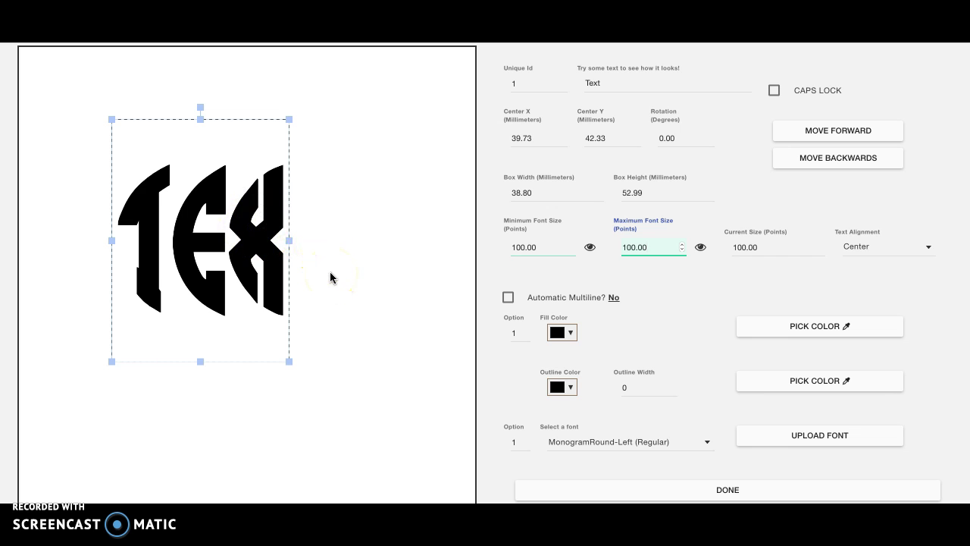
Shorten the sample text to "T" and fit its box to about 20 mm wide, centred at about X 35, Y 56 mm
scroll(331, 277, up, 1)
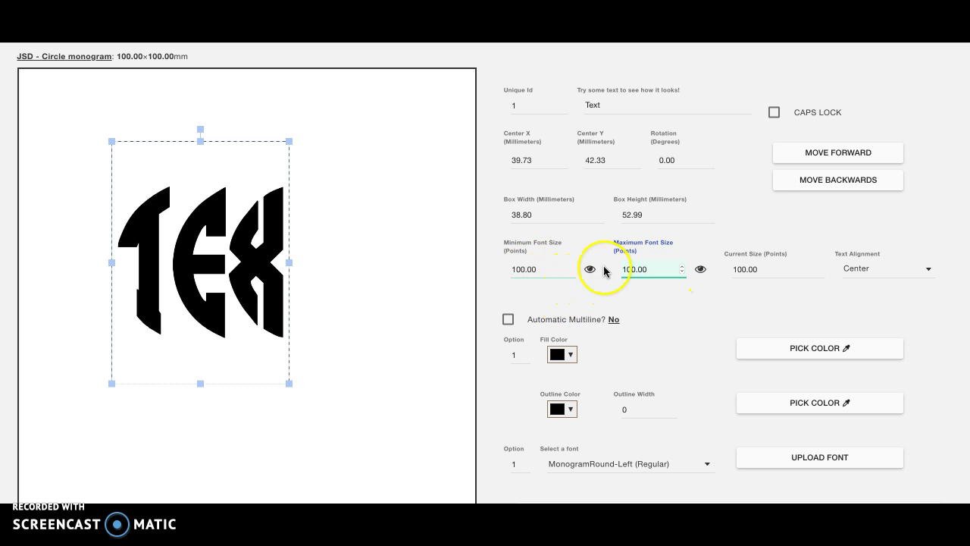
click(604, 106)
key(BackSpace)
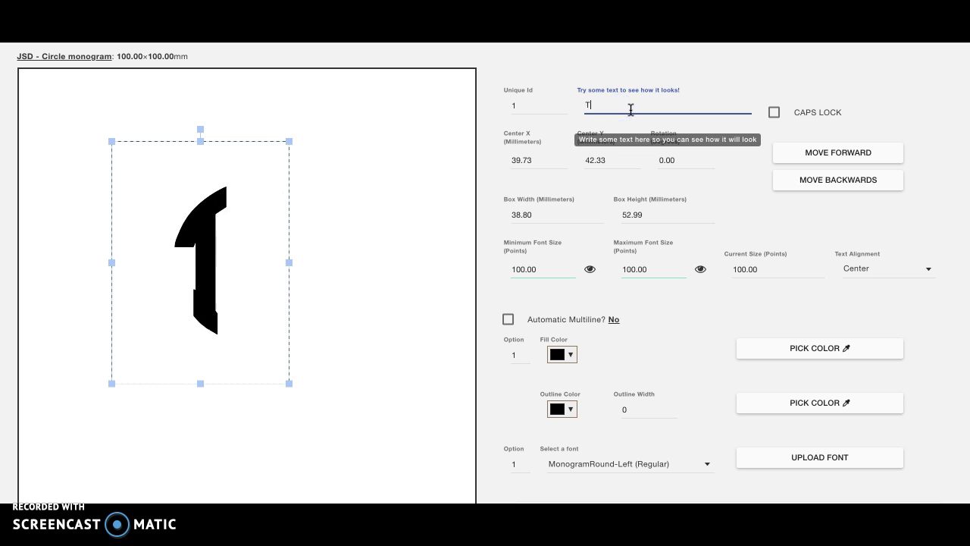
click(289, 262)
drag(288, 262, 176, 315)
Switch to Adobe Illustrator and sample the Red swatch's colour code with the screen colour picker
scroll(300, 355, down, 1)
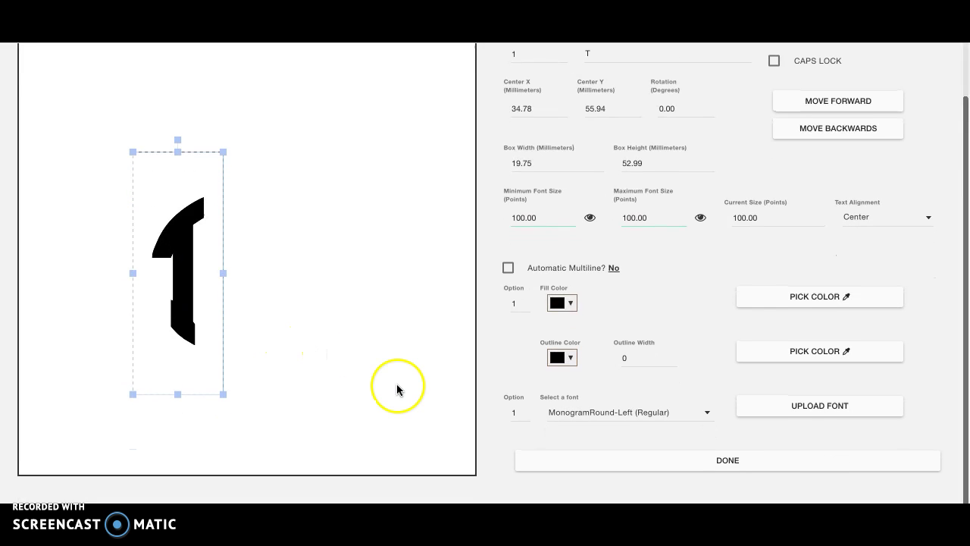
scroll(396, 390, up, 1)
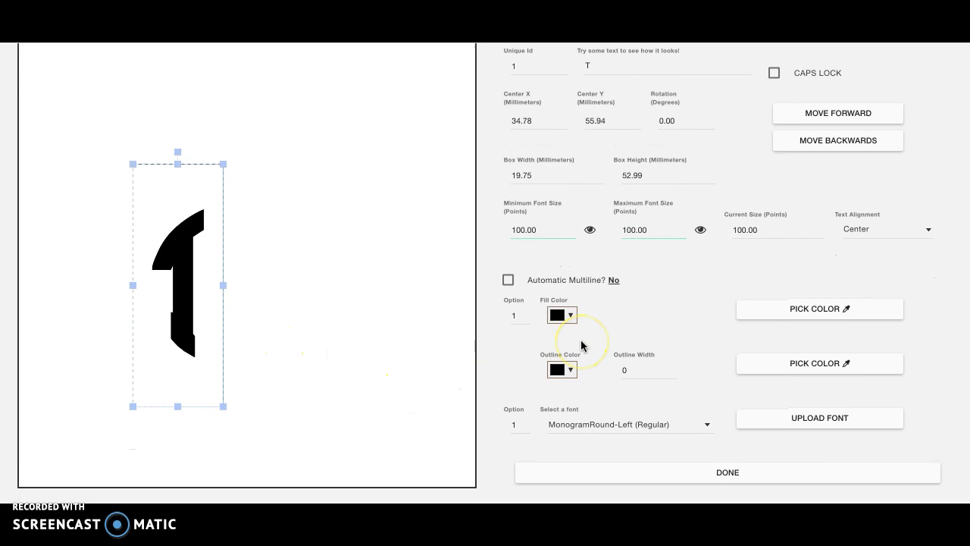
scroll(582, 345, up, 1)
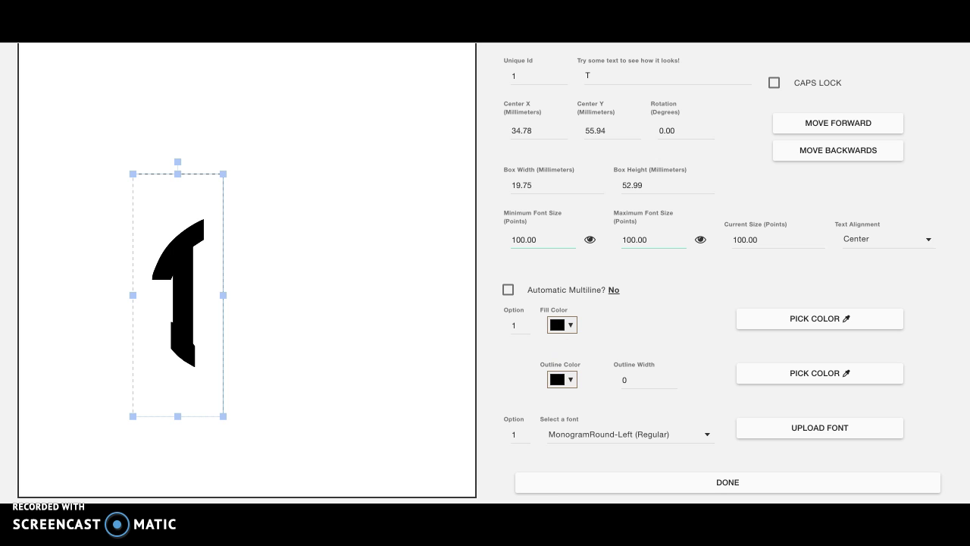
click(569, 502)
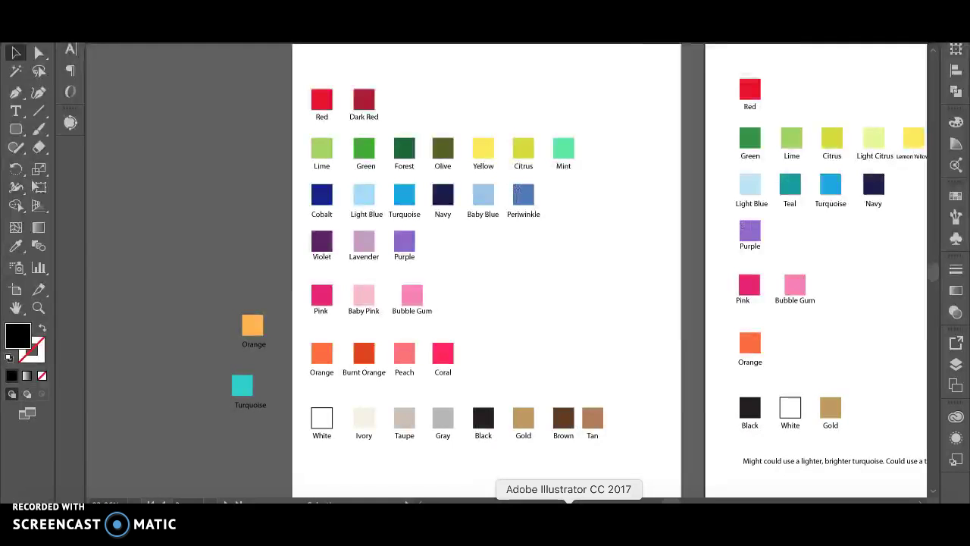
click(608, 137)
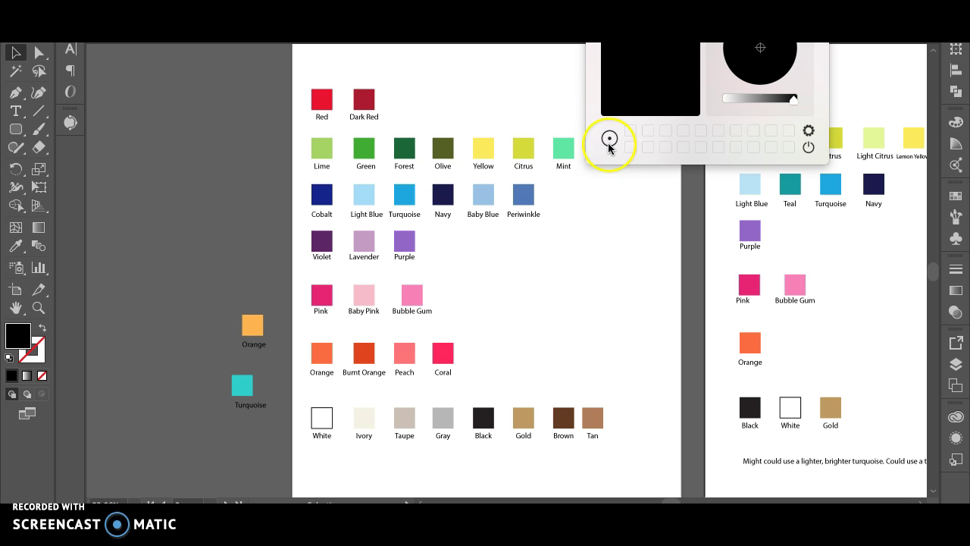
click(321, 99)
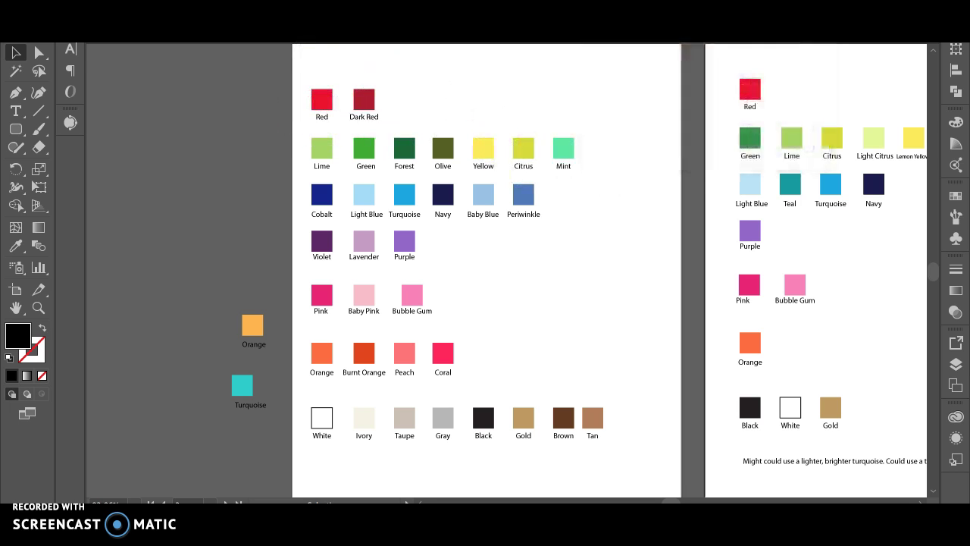
scroll(632, 200, left, 3)
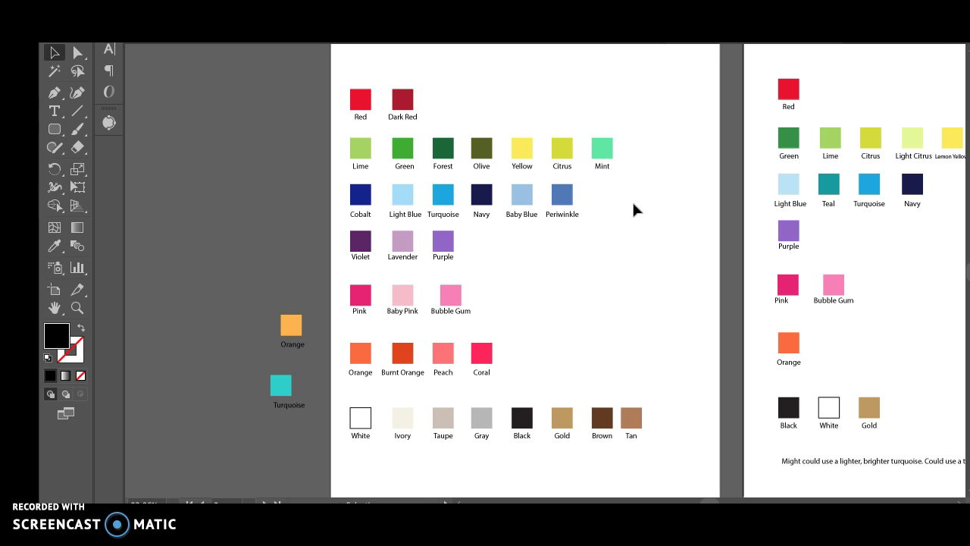
Switch back to Google Chrome and save #eb0927 as the text's fill colour for option 1
click(460, 503)
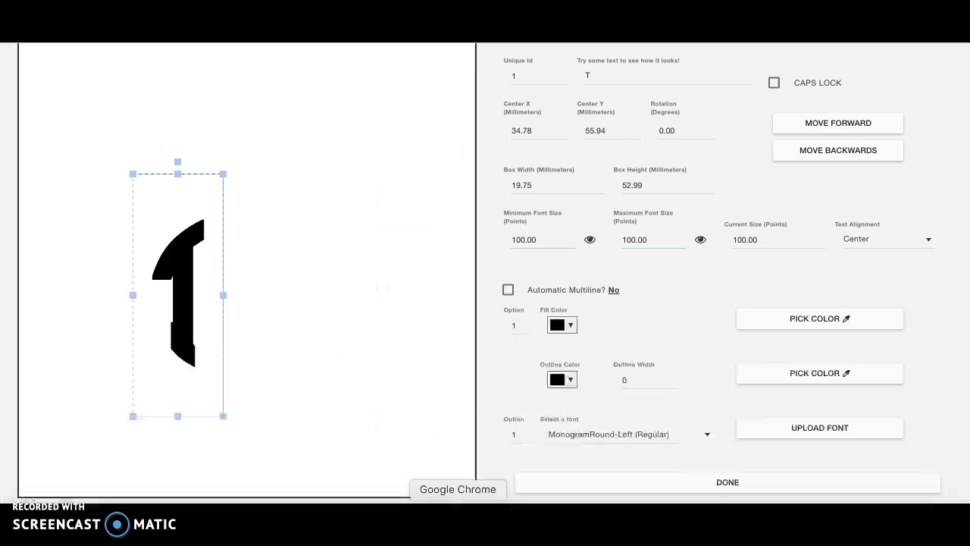
click(568, 329)
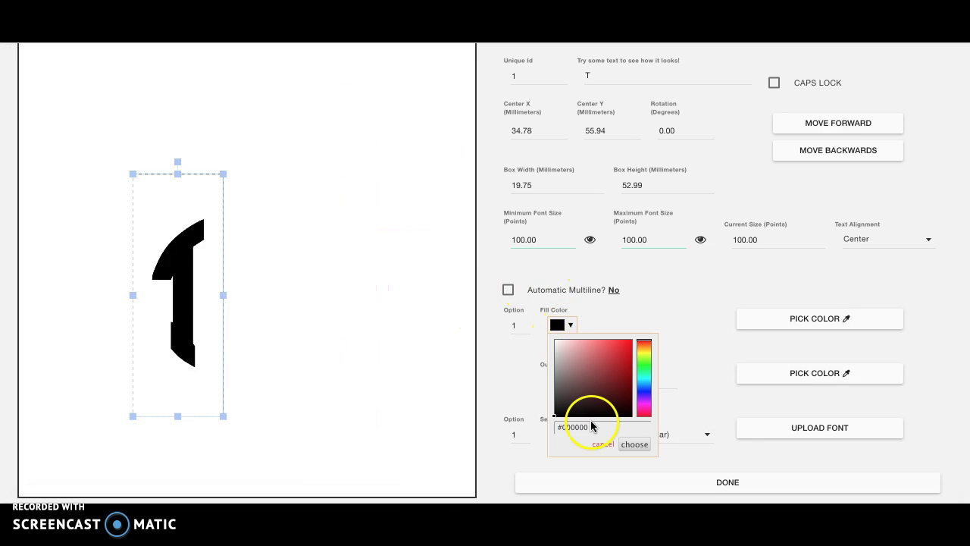
key(ctrl+v)
click(634, 444)
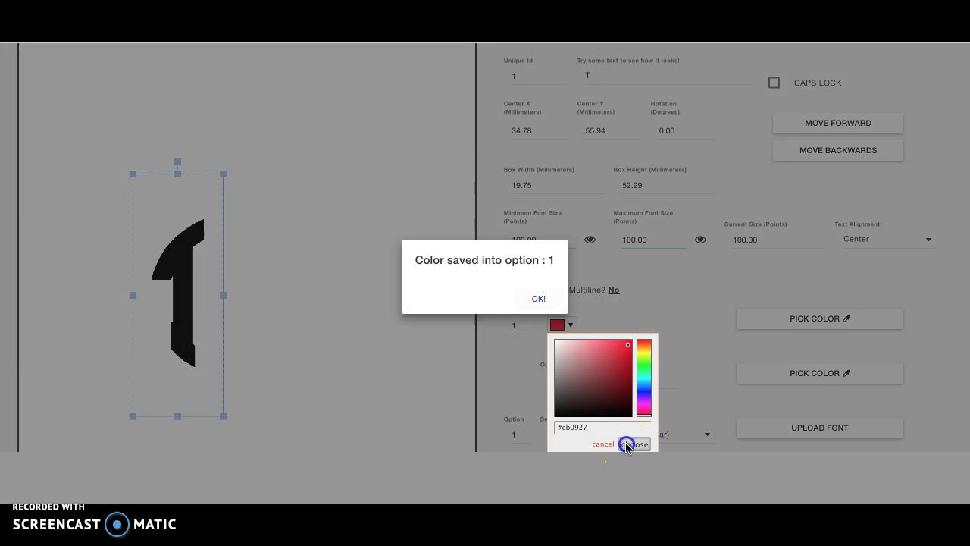
click(535, 301)
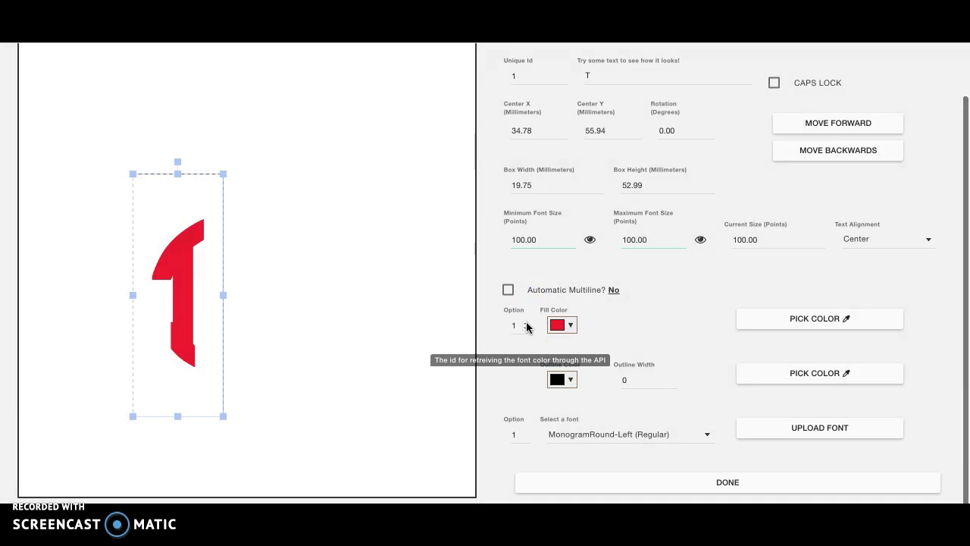
Switch the text's fill colour to option 2 and pick a green (#09eb3b) in its colour chooser
click(527, 325)
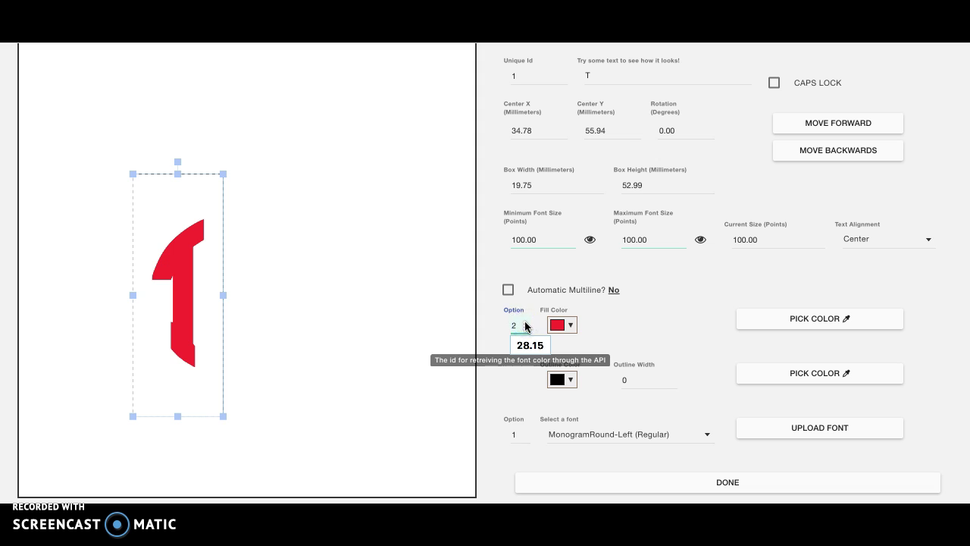
click(615, 313)
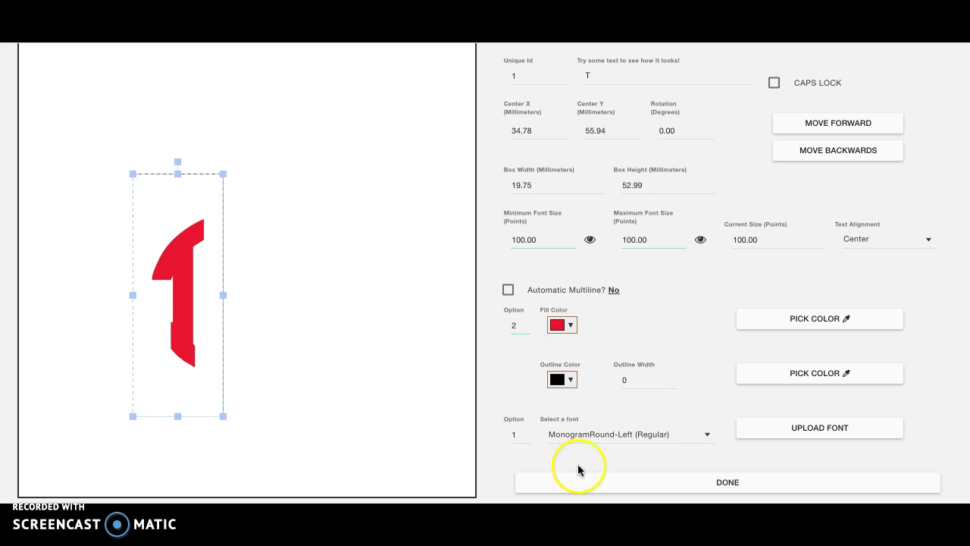
click(571, 325)
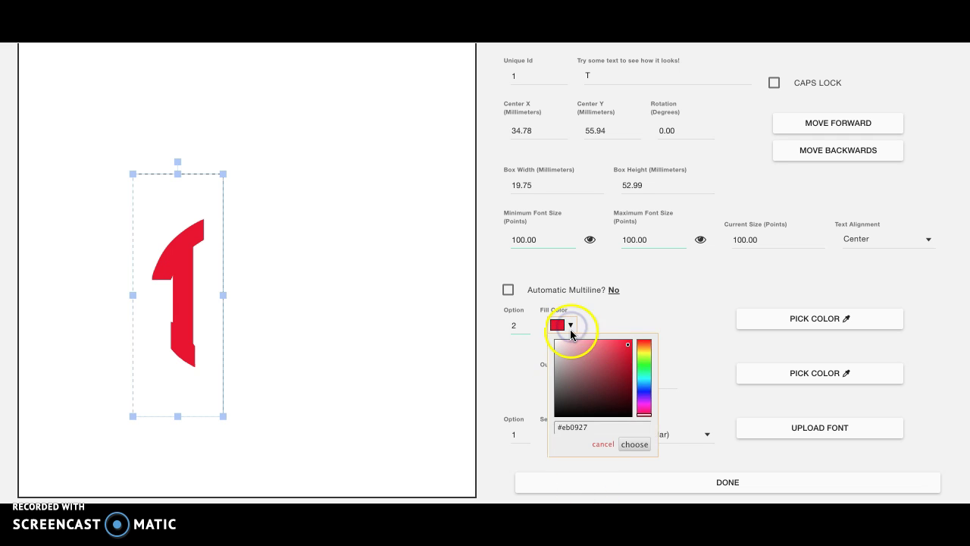
click(645, 370)
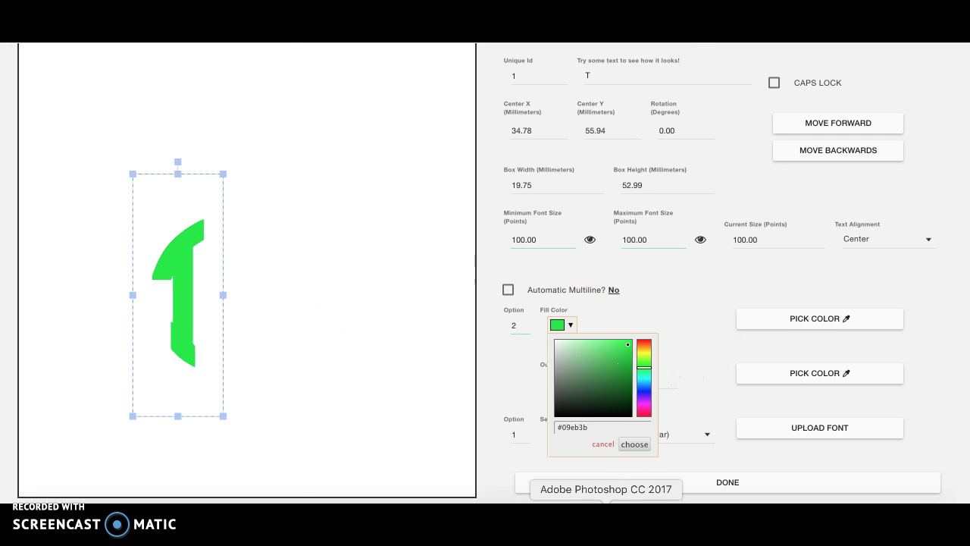
Switch to Adobe Illustrator and copy the Dark Red swatch's hex code AC162C
click(561, 496)
click(506, 50)
click(364, 102)
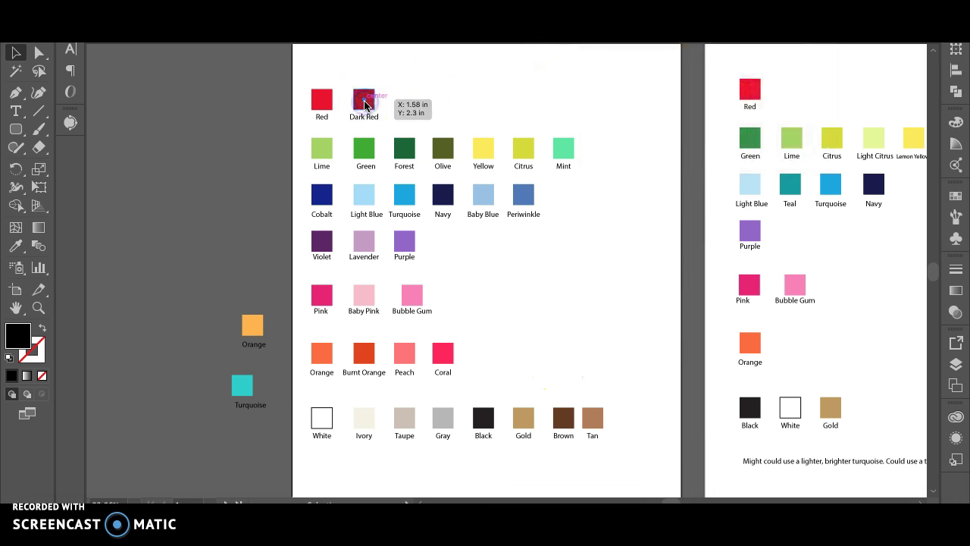
click(368, 93)
double_click(13, 336)
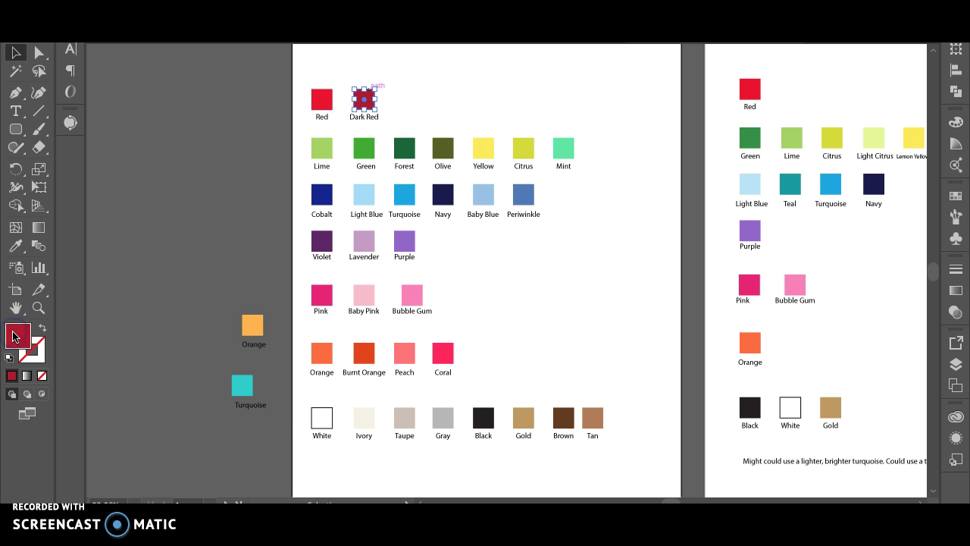
click(468, 335)
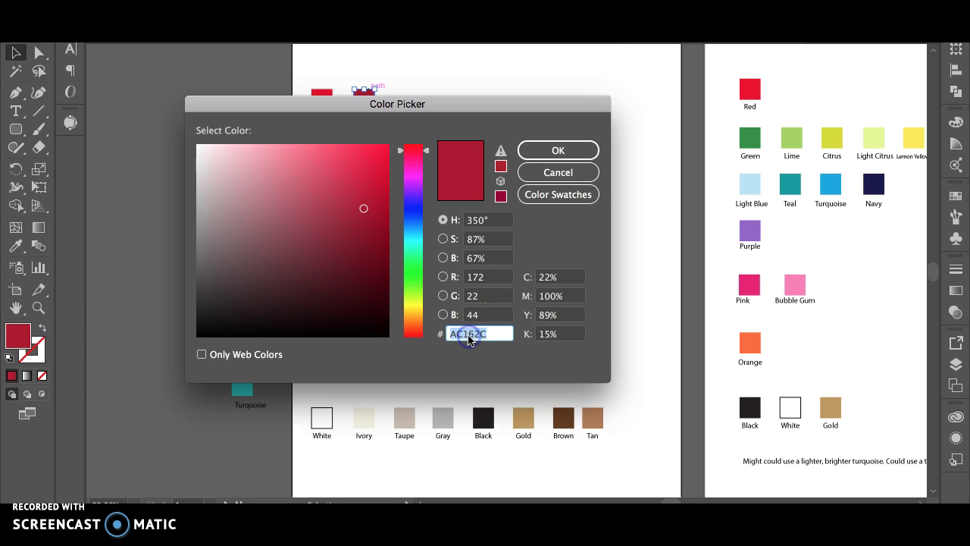
click(558, 151)
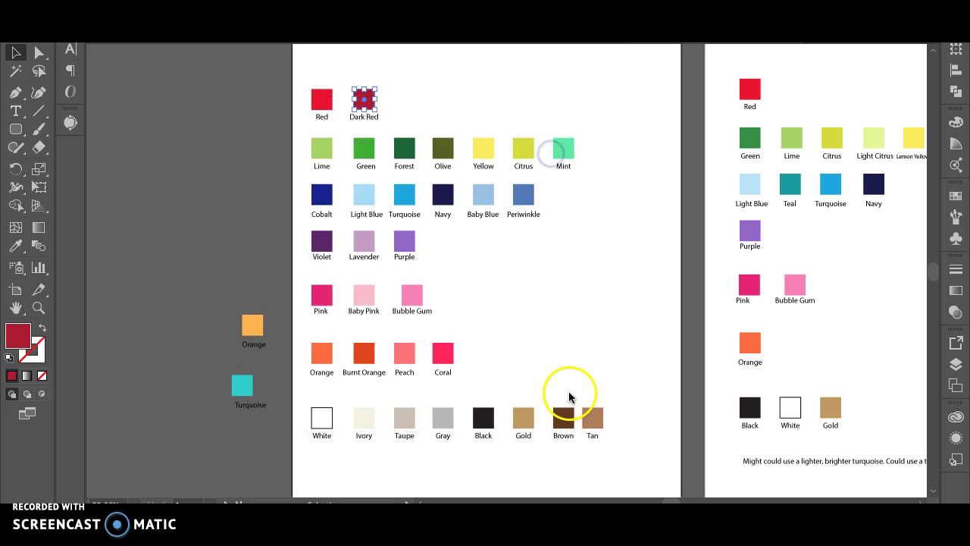
Switch back to Google Chrome and save #ac162c as the text's fill colour for option 2
click(458, 523)
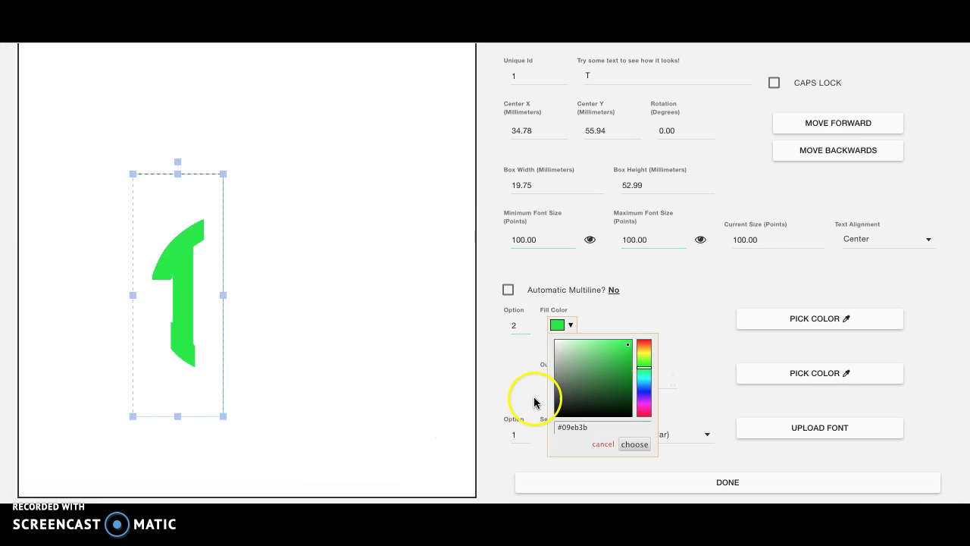
key(super+v)
click(635, 444)
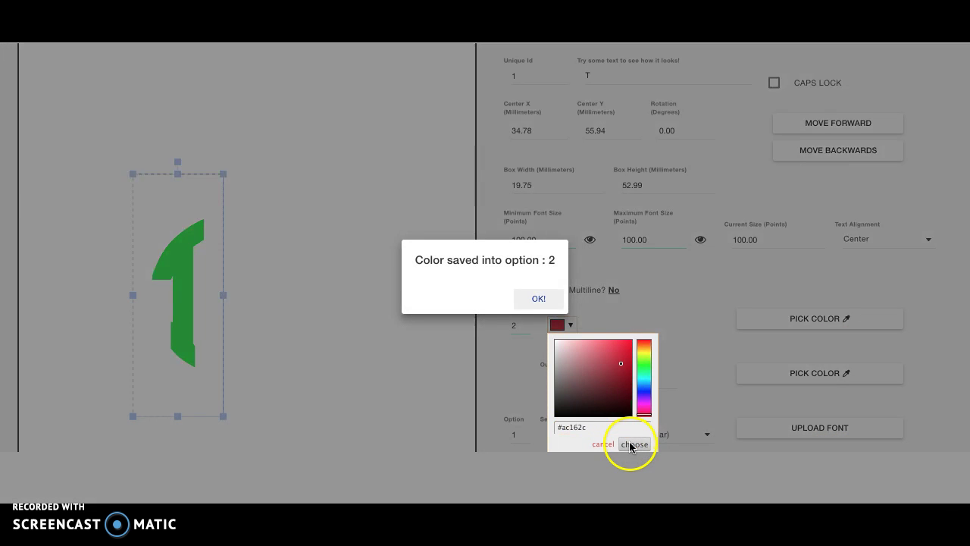
click(540, 303)
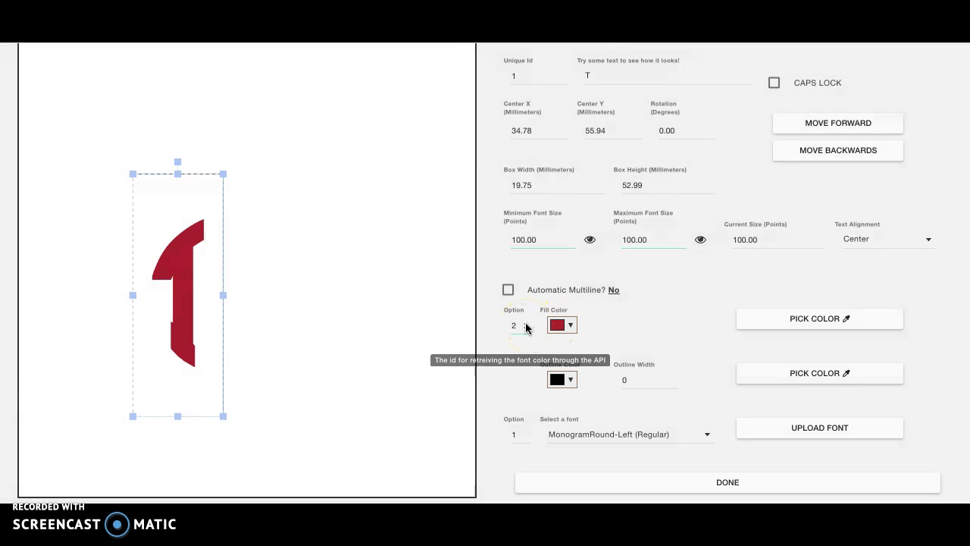
Compare the letter's fill colour options 1 and 2, finish on option 1, and glance at the Illustrator swatches before returning to Google Chrome
click(526, 328)
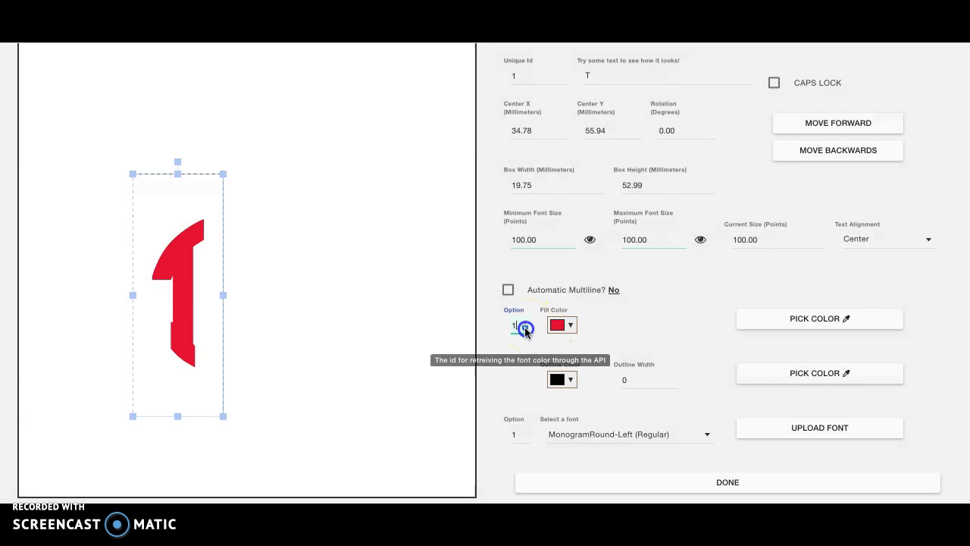
click(526, 325)
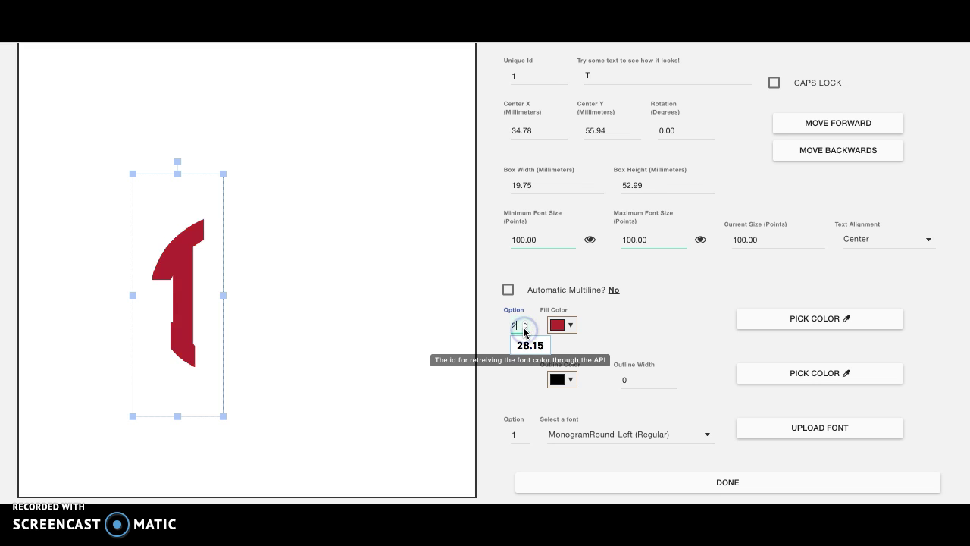
click(524, 329)
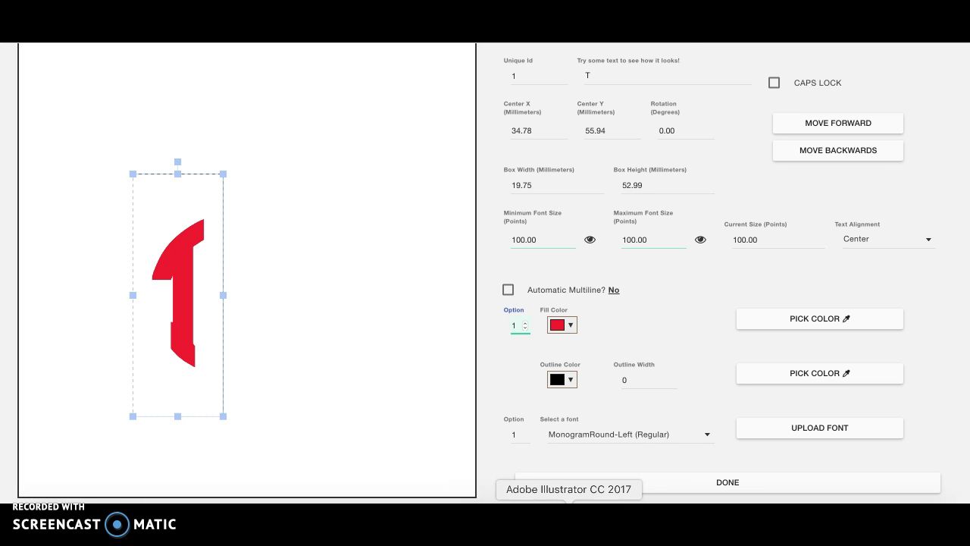
click(569, 521)
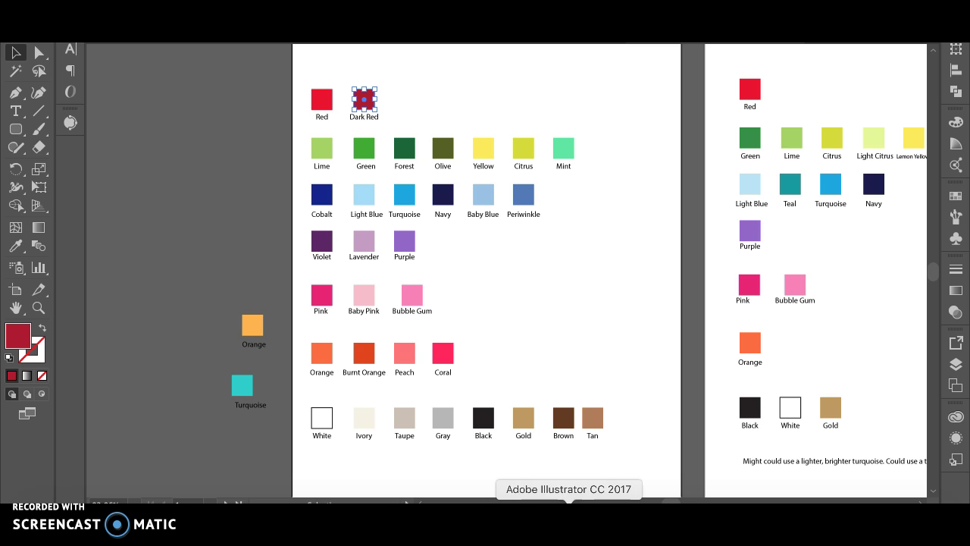
click(460, 521)
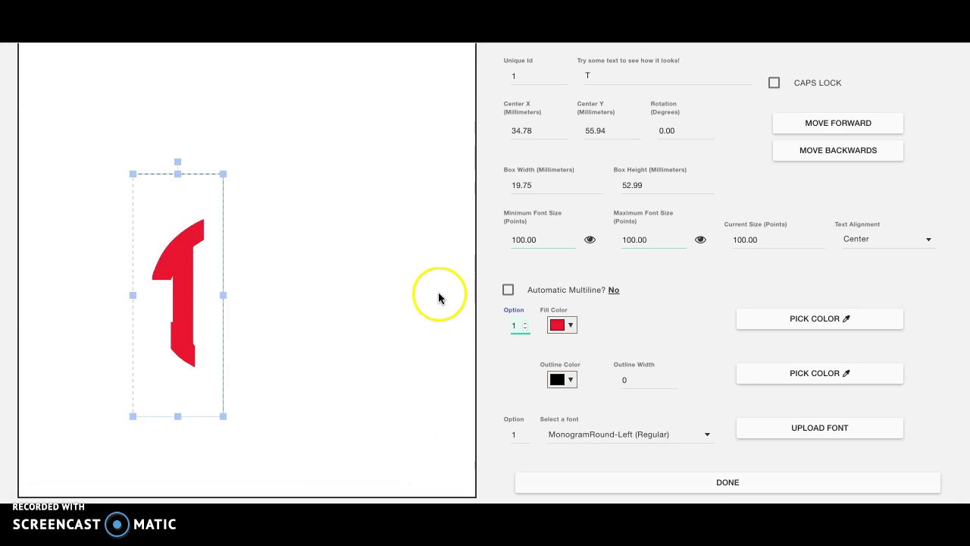
Add a second text element and fit its box to about 20 × 52 mm, centred at about X 53, Y 56 mm
click(392, 321)
click(718, 161)
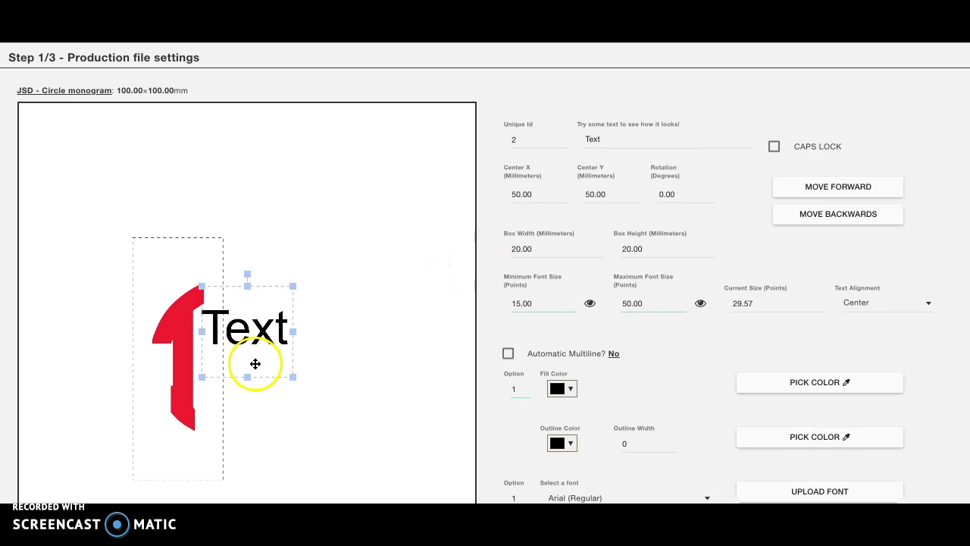
drag(247, 377, 239, 461)
drag(266, 317, 270, 329)
drag(279, 333, 279, 334)
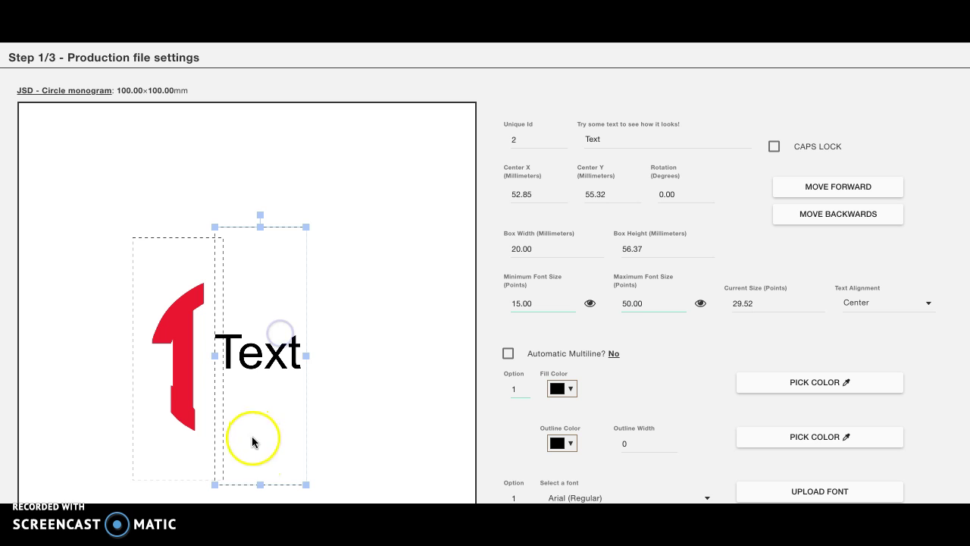
drag(259, 483, 259, 479)
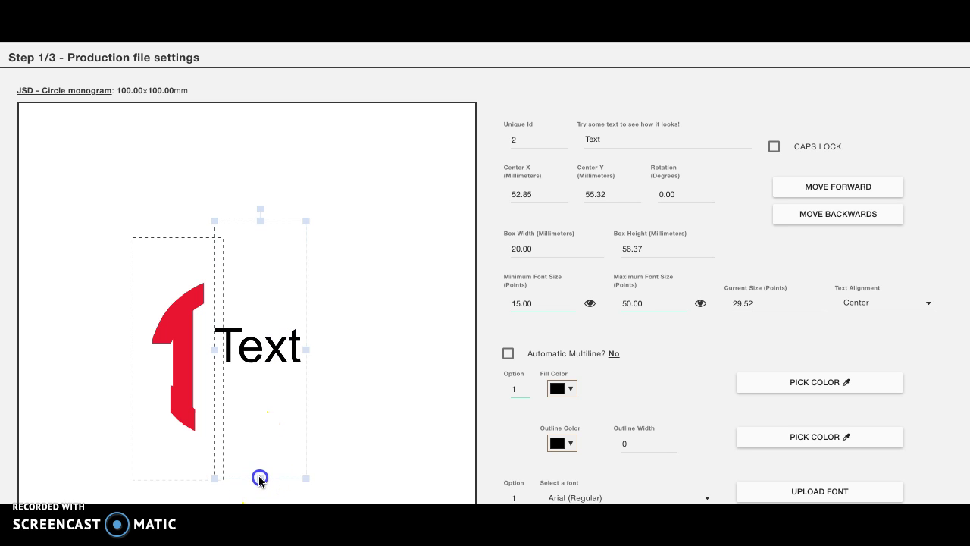
drag(261, 222, 260, 281)
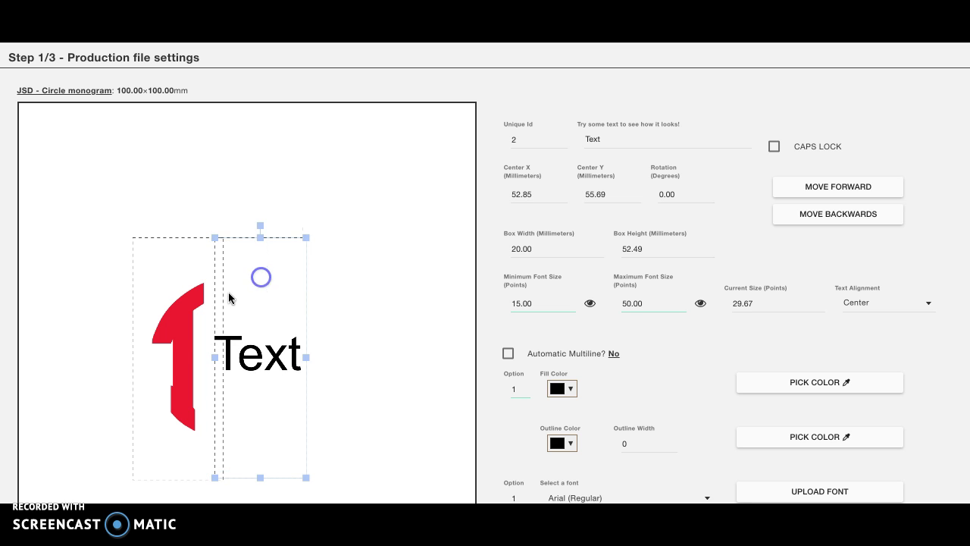
Set the second text element's font to MonogramRound-Center (Regular)
scroll(346, 385, down, 2)
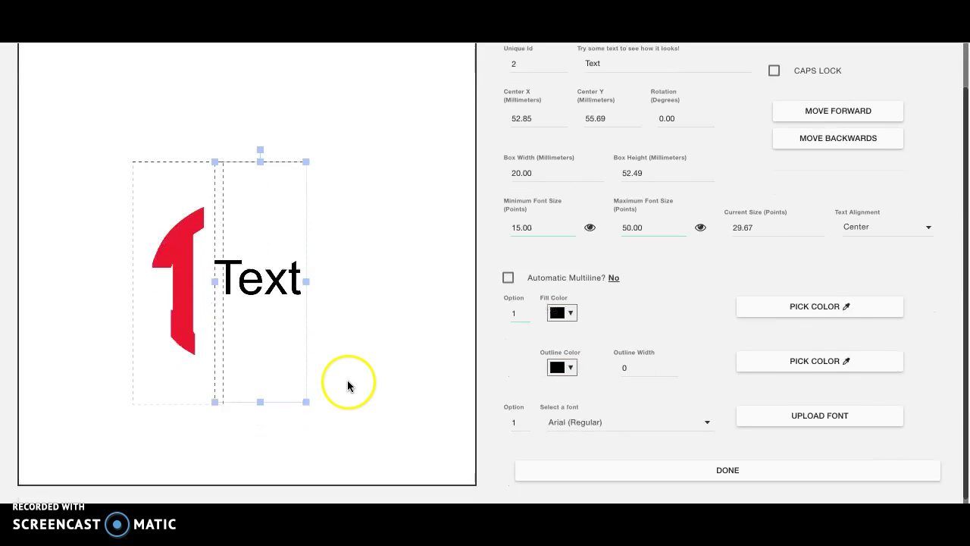
click(596, 419)
scroll(596, 422, down, 5)
scroll(595, 422, down, 3)
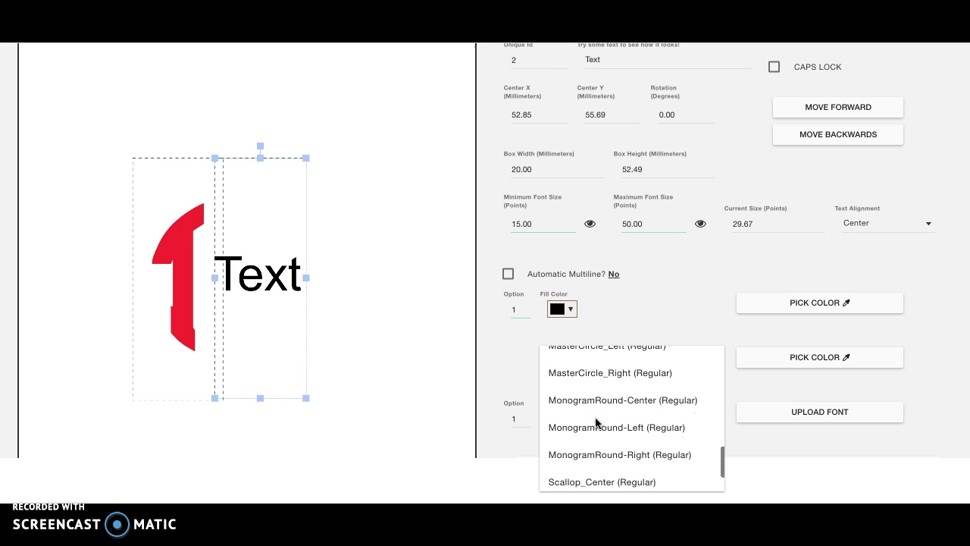
click(606, 400)
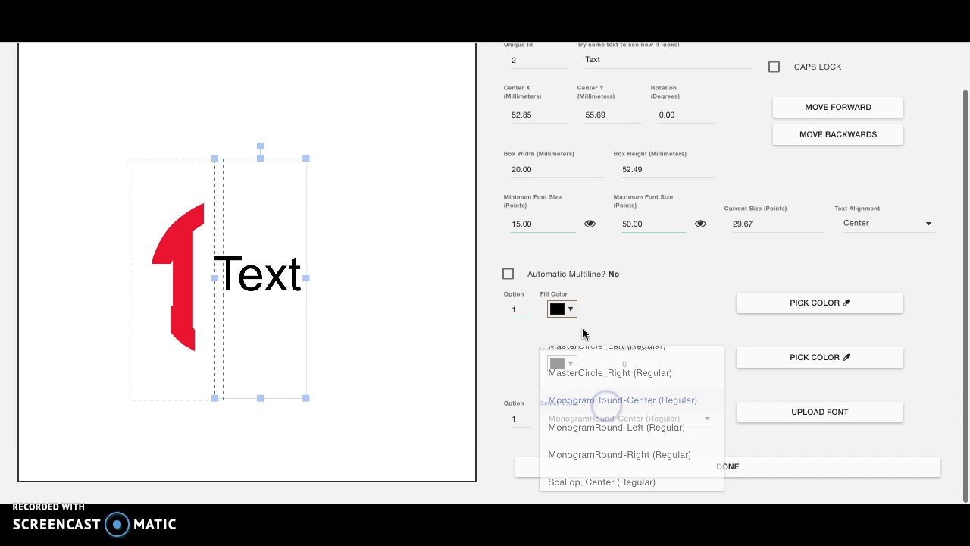
click(537, 297)
Set both the minimum and maximum font size of the second text to 100 points
click(520, 223)
double_click(522, 227)
text(50)
key(Tab)
text(100)
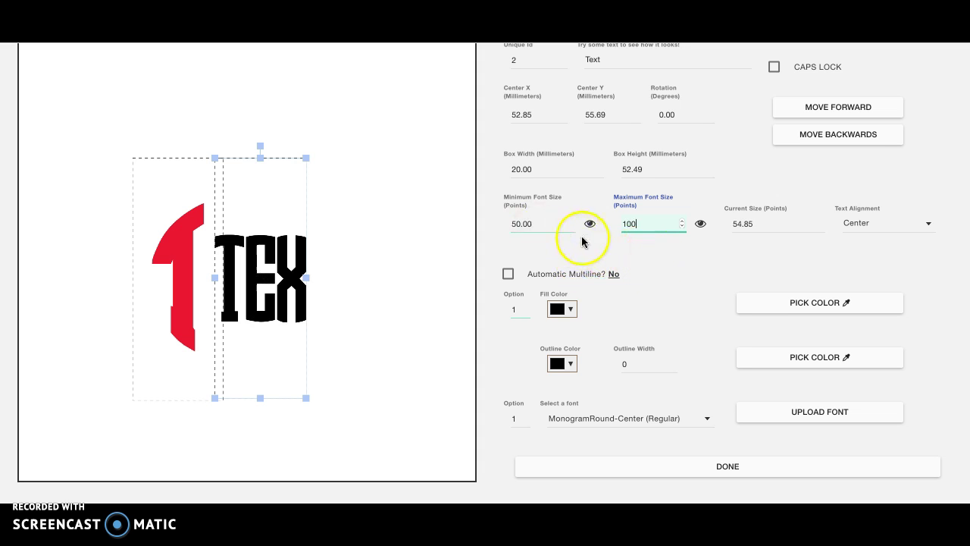
click(516, 224)
key(Delete)
text(10)
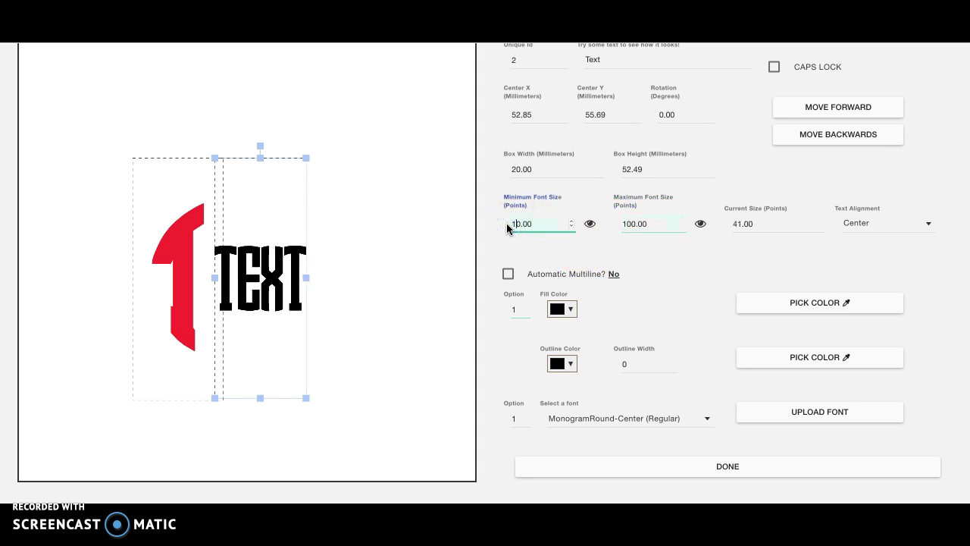
click(364, 270)
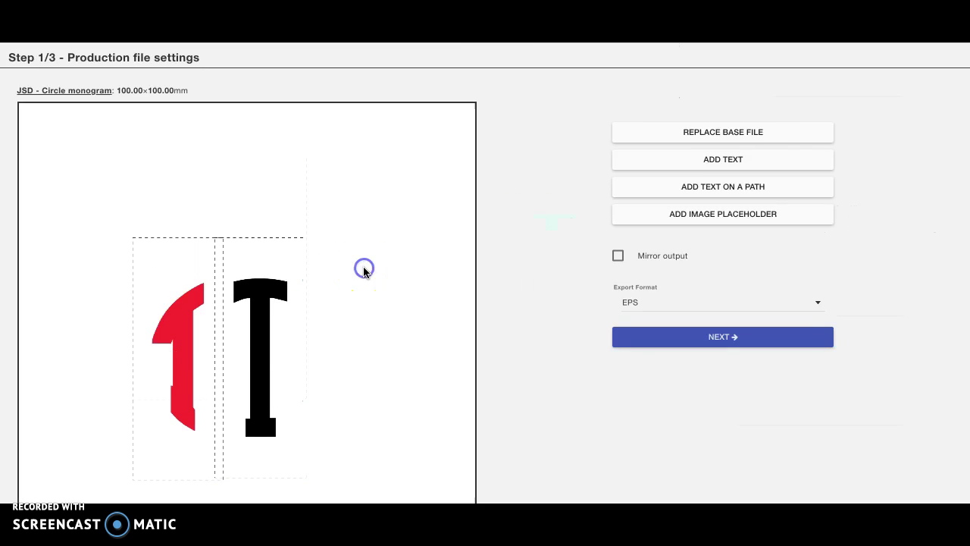
Change the second element's sample text to "m" and move its box beside the T, to about X 47 mm
click(274, 325)
click(625, 137)
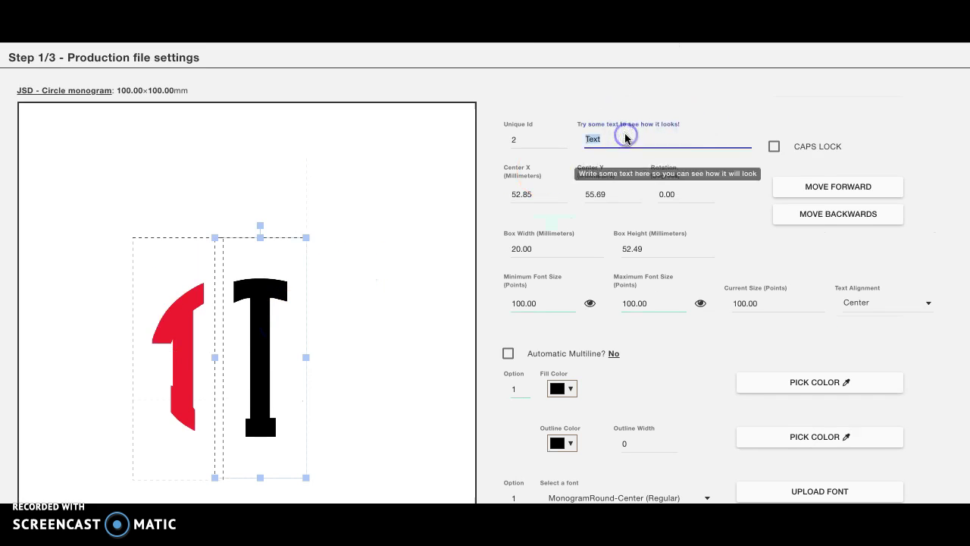
text(m)
drag(264, 341, 240, 337)
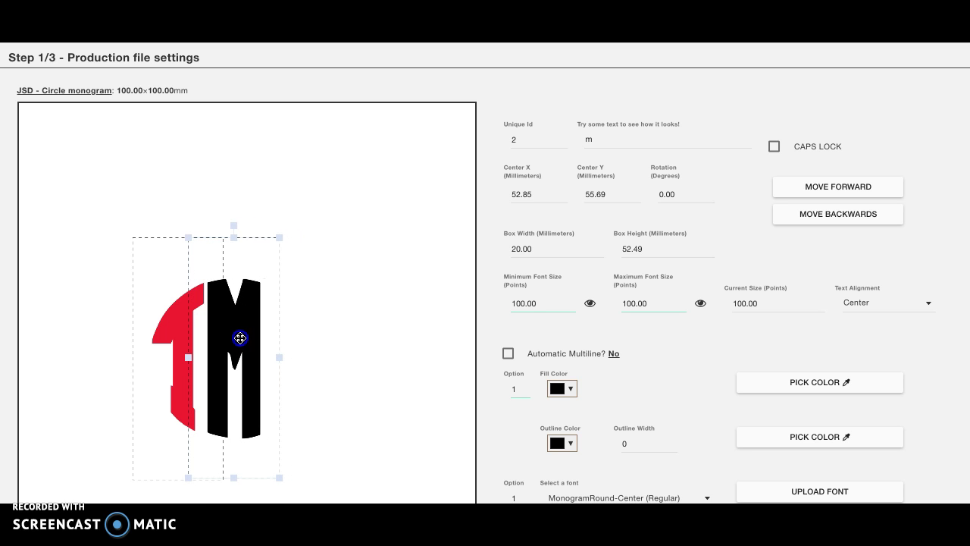
Sample the red of the letter T and save it as the letter m's fill colour for option 1
scroll(396, 396, down, 1)
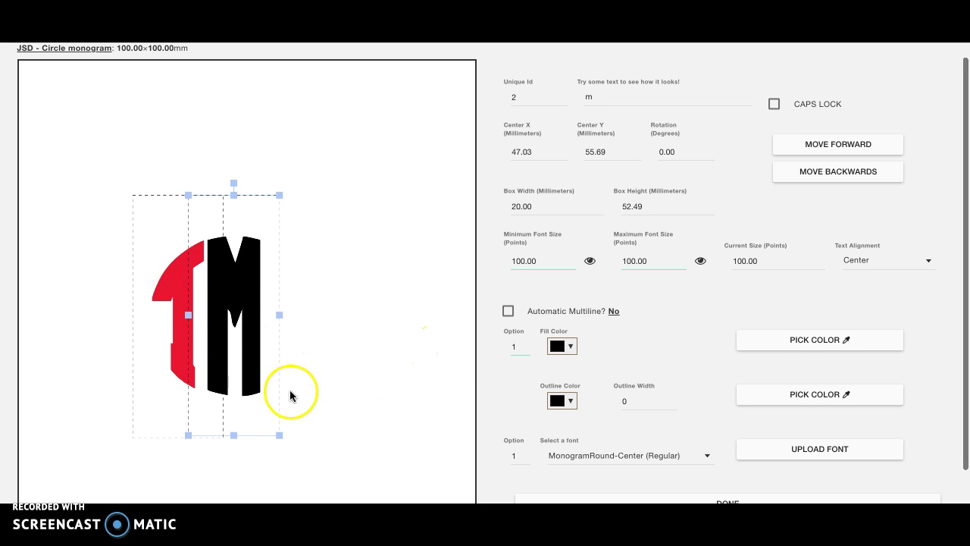
click(831, 342)
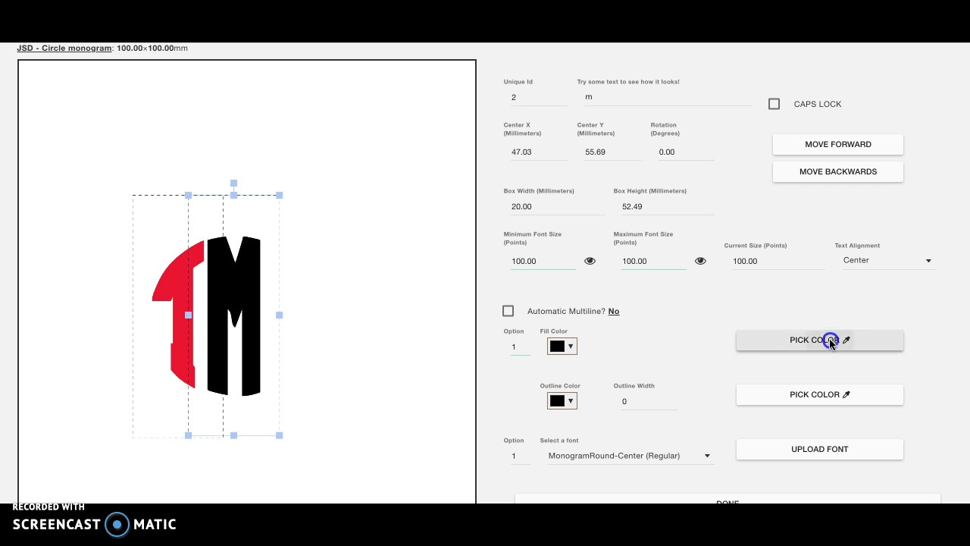
click(166, 283)
click(534, 300)
Switch both letters to fill colour option 2 and save the T's dark red as the letter m's colour for that option
click(524, 342)
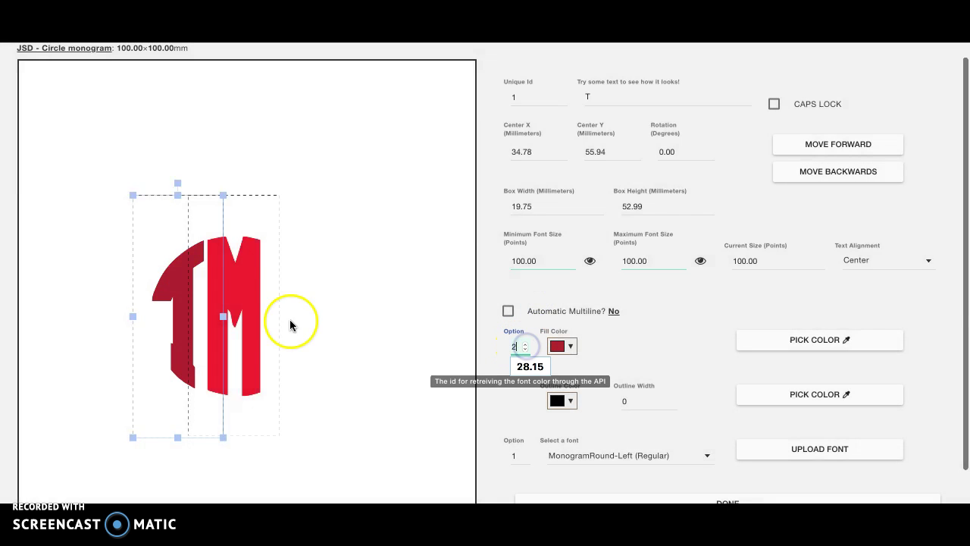
click(227, 263)
click(525, 347)
click(725, 349)
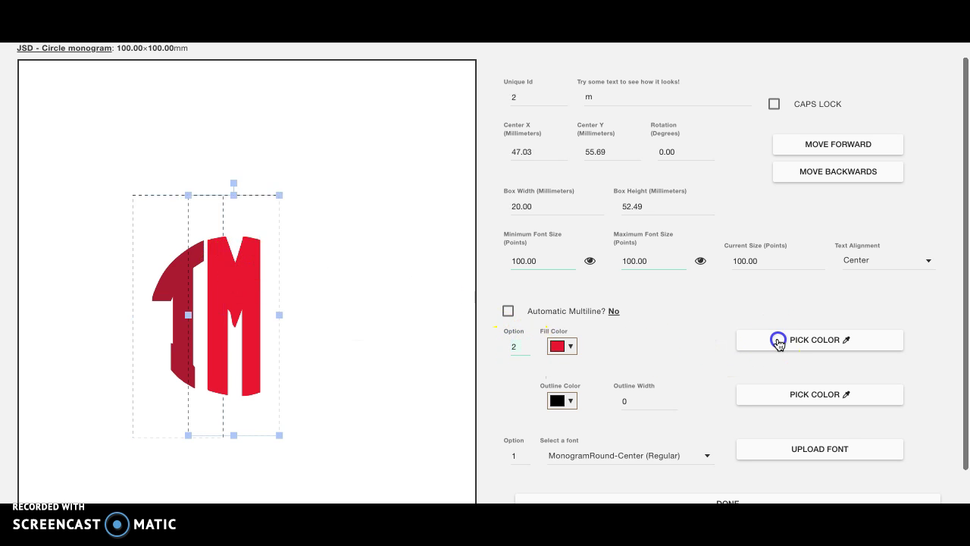
click(778, 341)
click(161, 284)
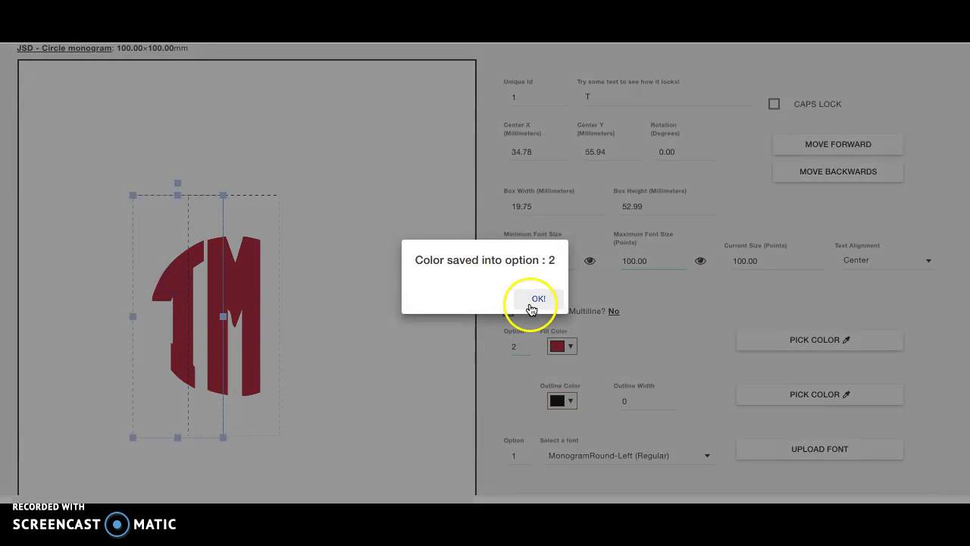
click(532, 307)
Add a third text element and stretch its box to 20 × 52 mm, overlapping the M at about X 54 mm, Y 56 mm
click(379, 332)
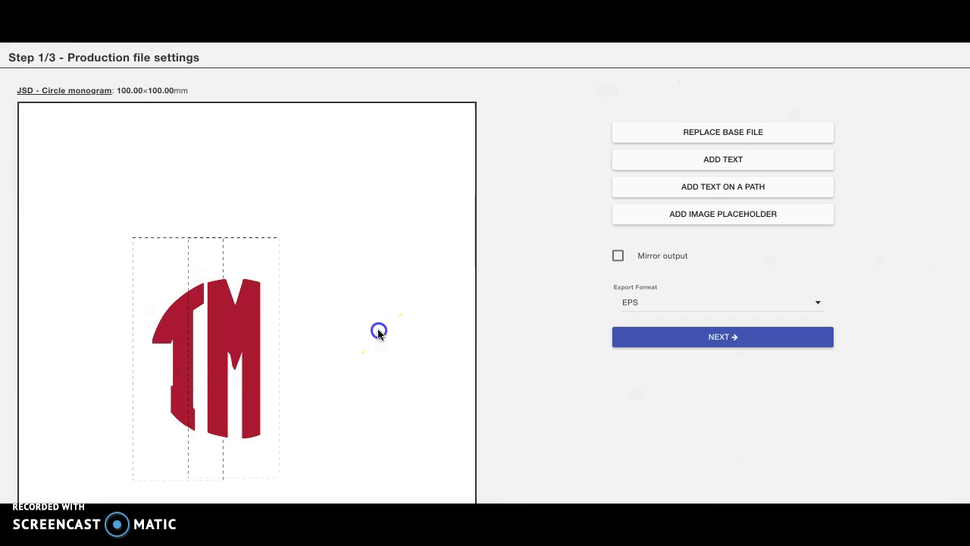
click(748, 162)
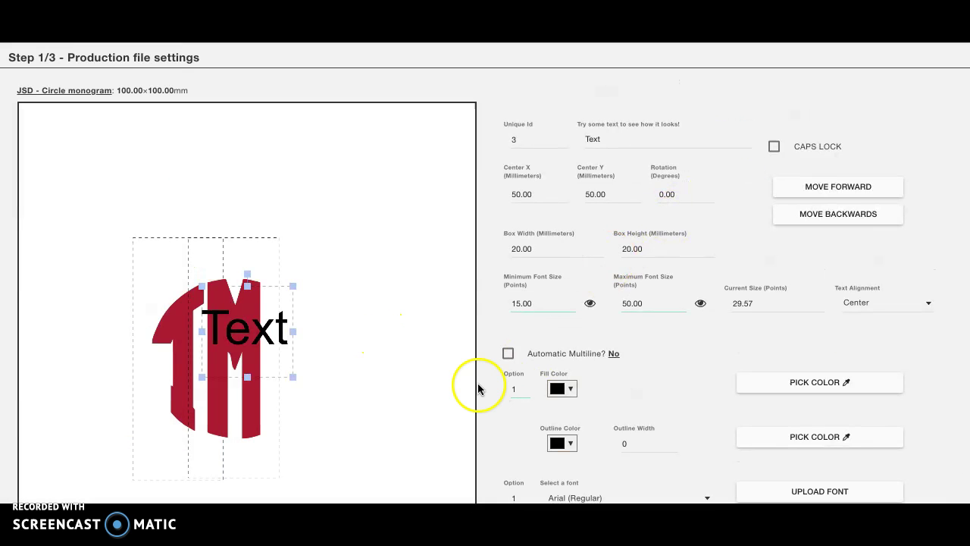
scroll(480, 389, down, 2)
drag(258, 252, 281, 281)
drag(265, 321, 262, 395)
Set the third text element's font to MonogramRound-Right (Regular) for font option 1
click(593, 413)
scroll(594, 419, down, 10)
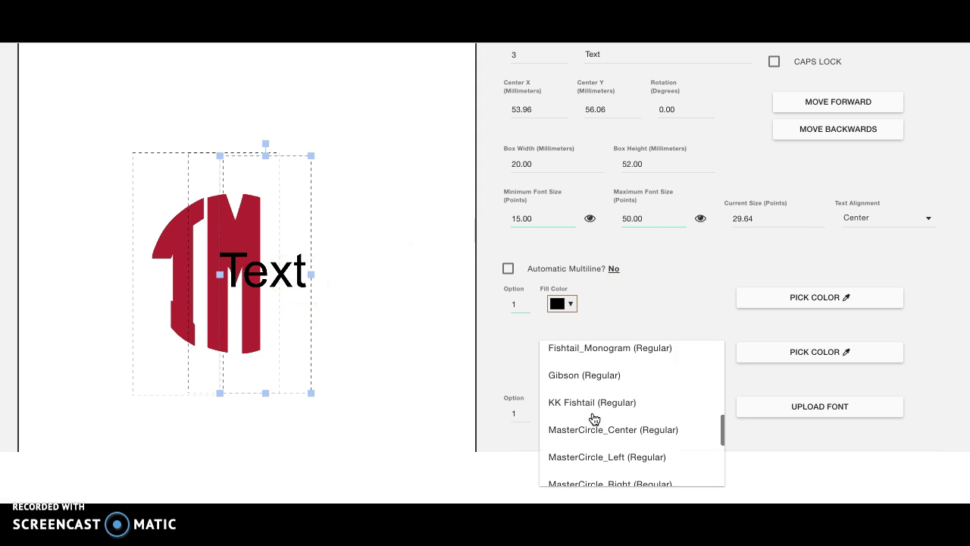
scroll(594, 419, down, 1)
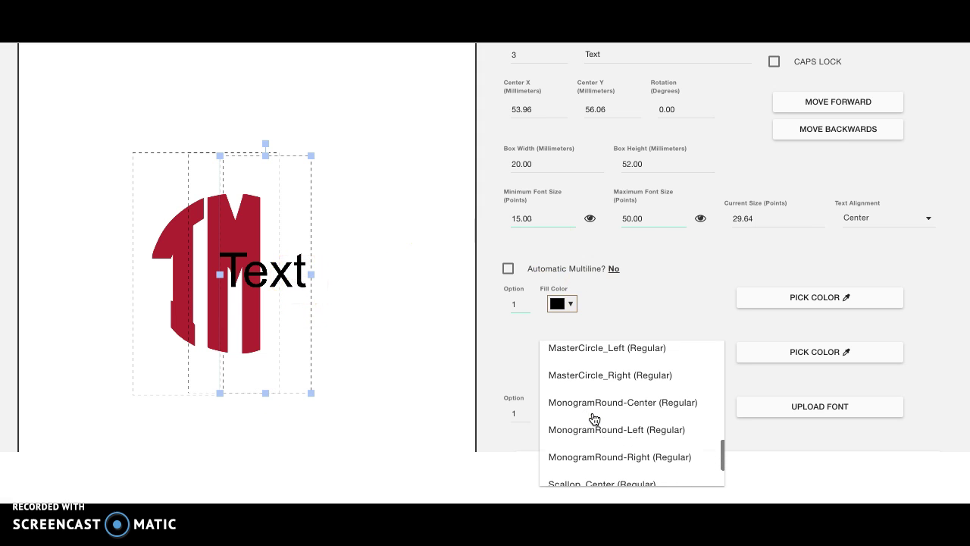
click(615, 457)
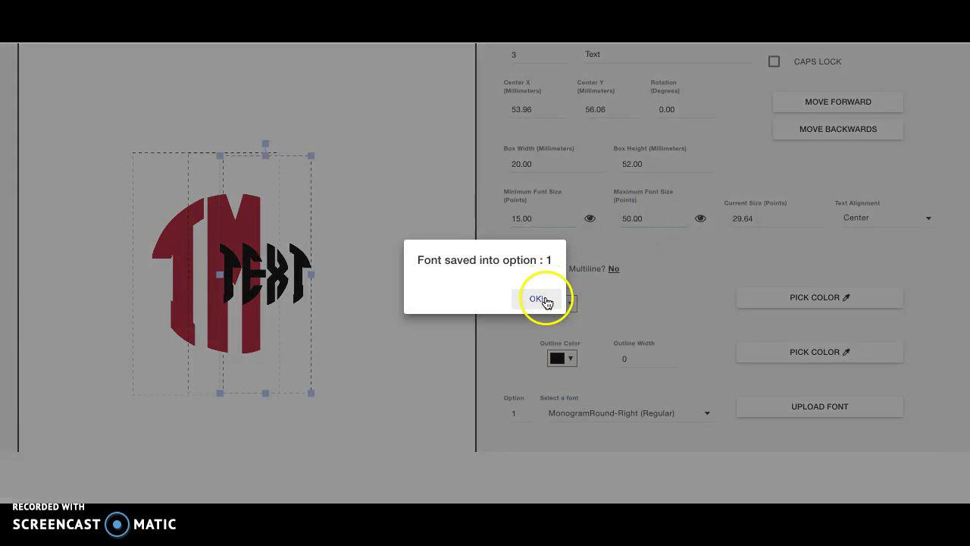
click(537, 300)
Set the third text's minimum and maximum font size to 100 points and move its box beside the M, to about X 59 mm
click(629, 219)
text(100)
click(531, 218)
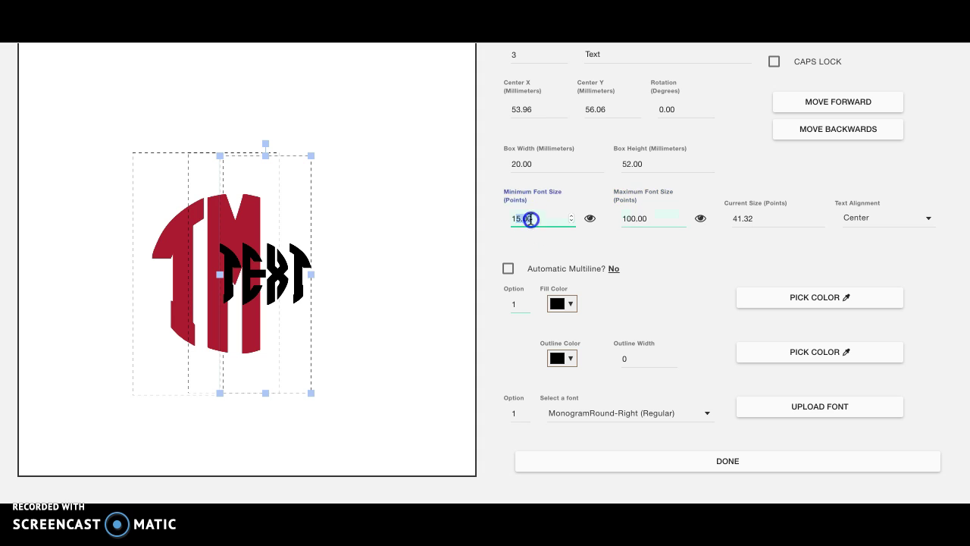
text(100)
drag(261, 237, 298, 241)
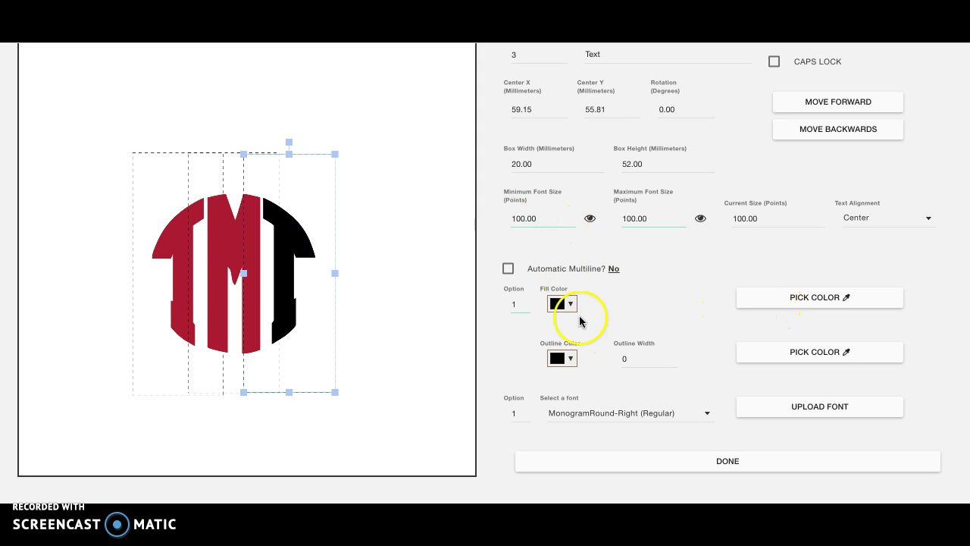
Switch the first letter T to fill colour option 1 and save its bright red as the third letter's colour for that option
click(174, 263)
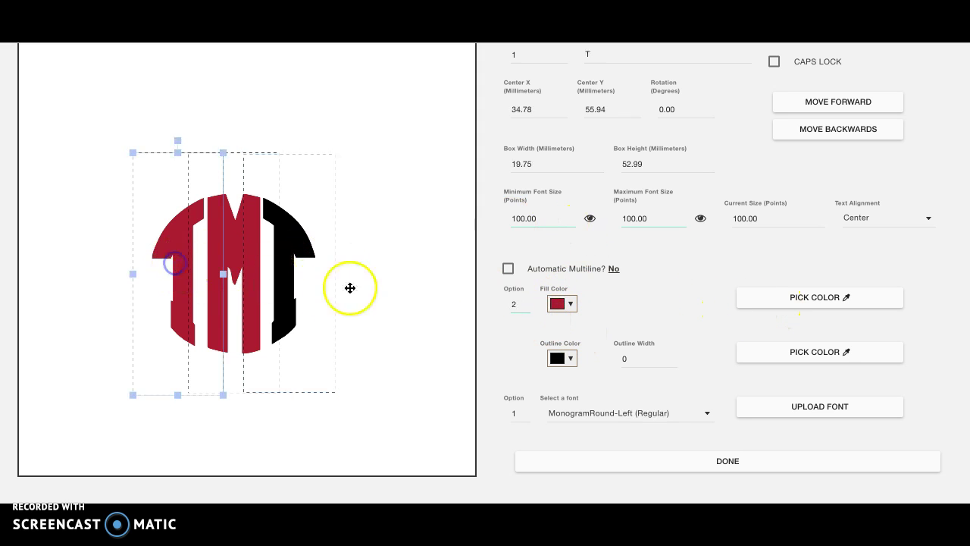
click(524, 306)
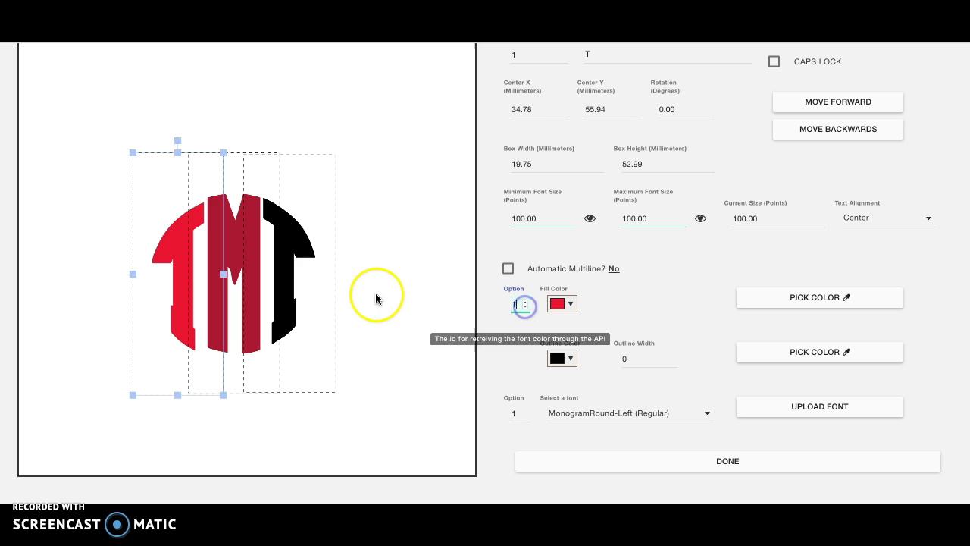
click(317, 269)
click(748, 297)
click(171, 257)
click(539, 300)
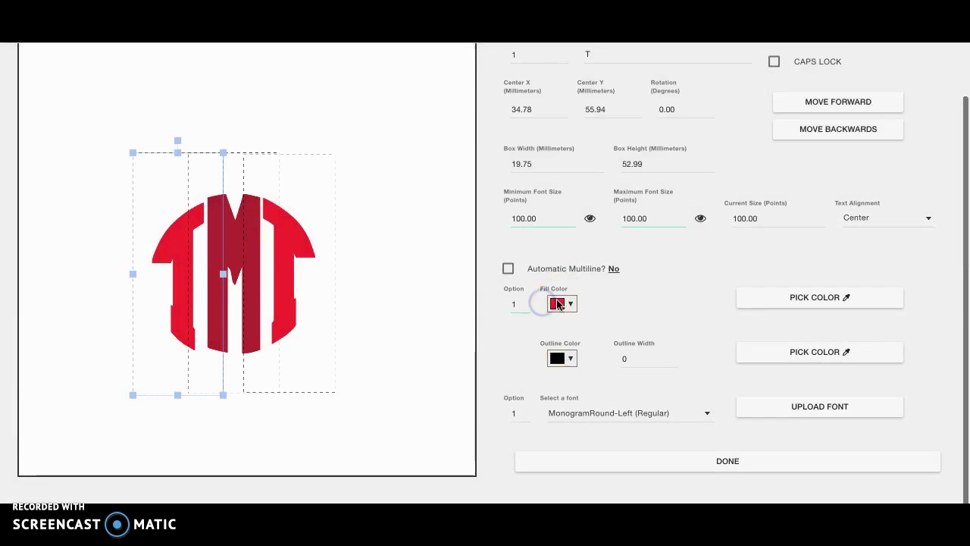
Switch the first and third letters to fill colour option 2 and save the M's dark red as the third letter's colour for that option
click(524, 301)
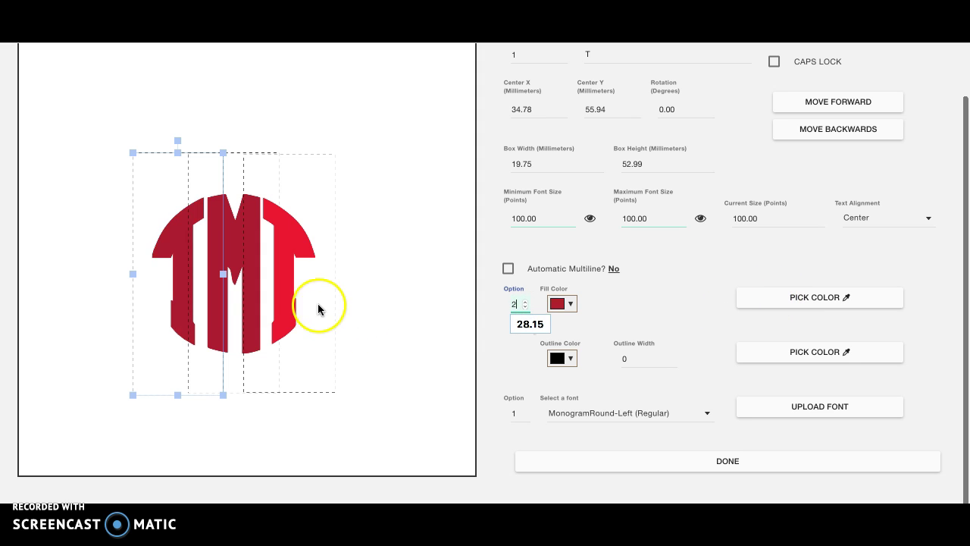
click(318, 309)
click(524, 301)
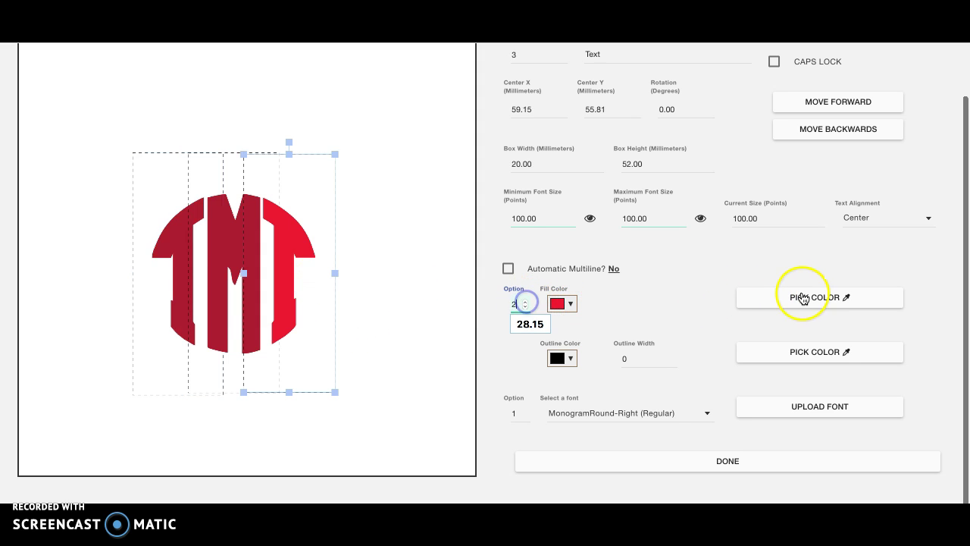
click(801, 298)
click(231, 227)
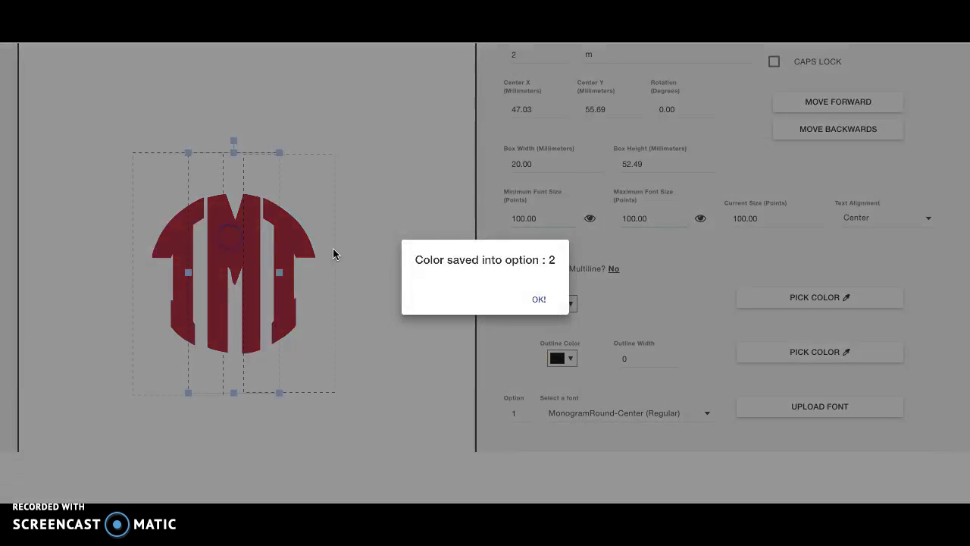
click(545, 300)
click(419, 333)
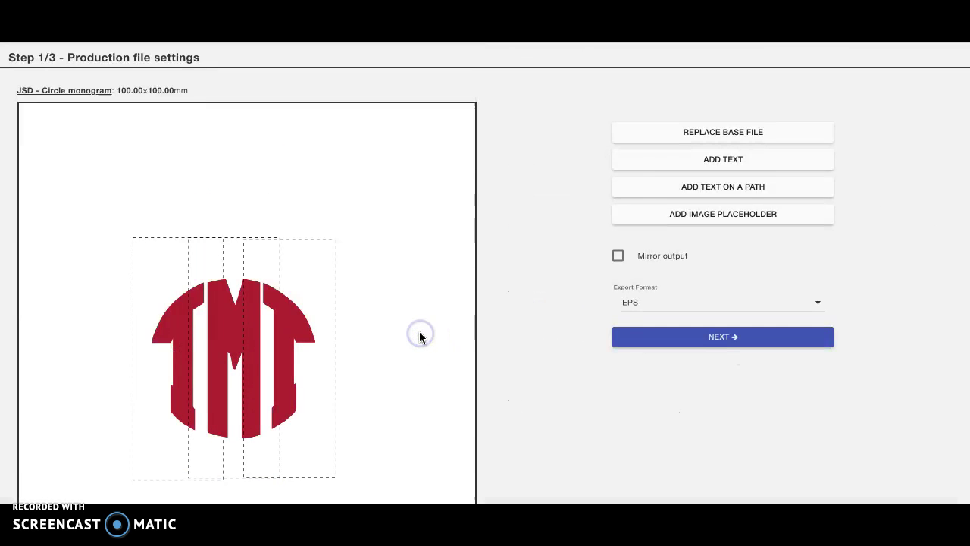
Proceed to the product preview settings and load Canvas-breyton-tote-red.jpg from the Breyton Tote folder as the background image
scroll(419, 333, down, 1)
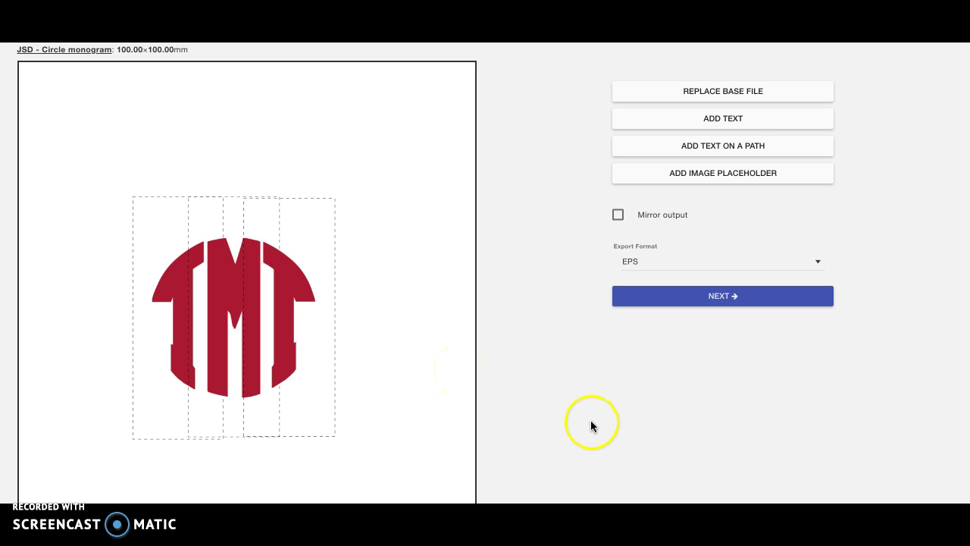
click(711, 304)
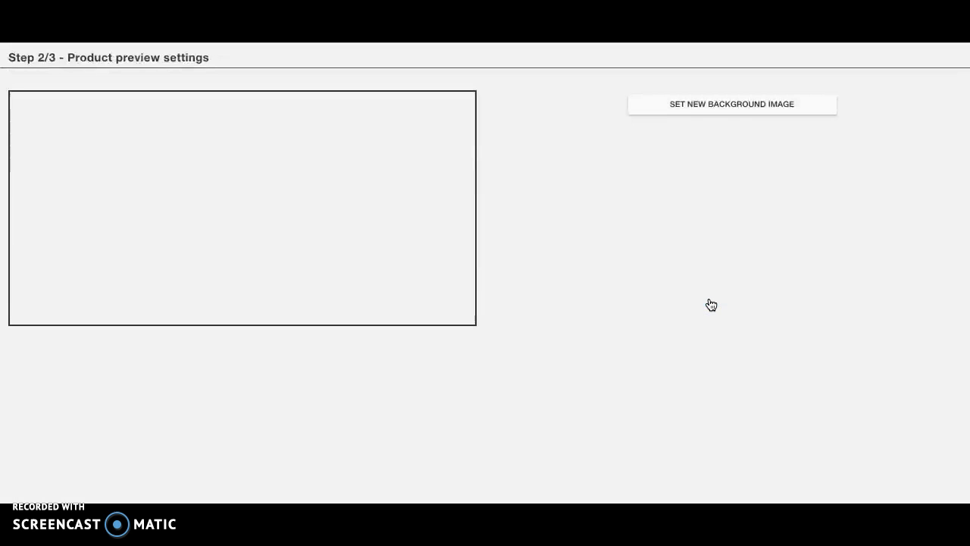
click(736, 117)
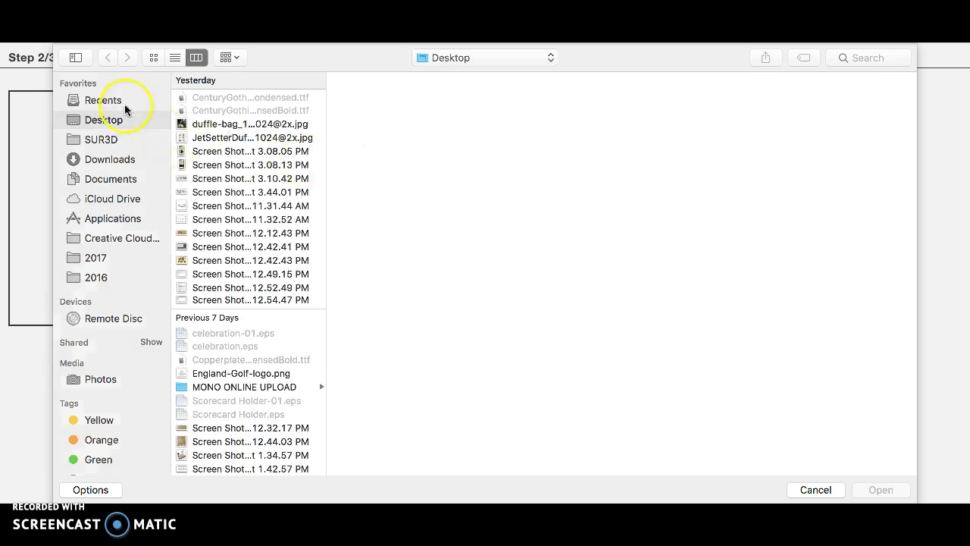
click(90, 147)
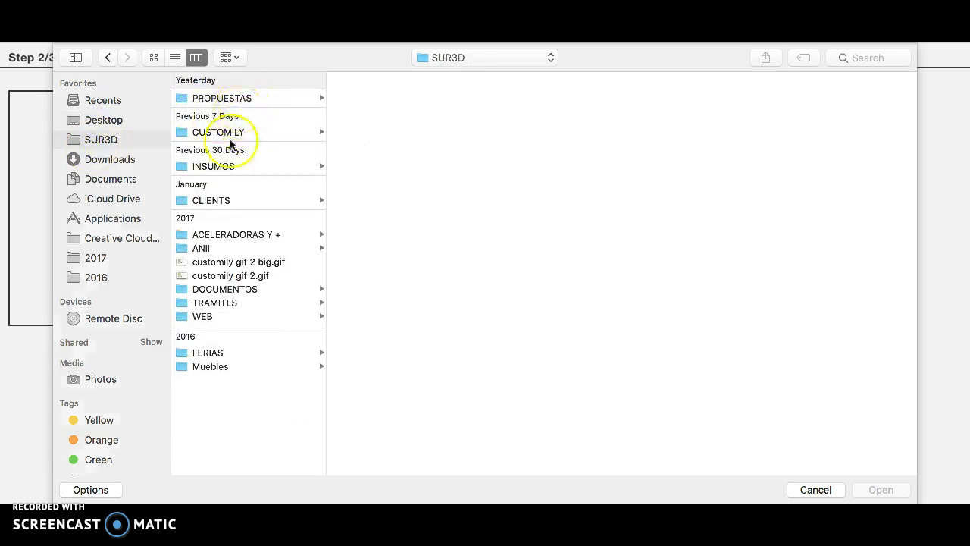
click(232, 141)
click(377, 96)
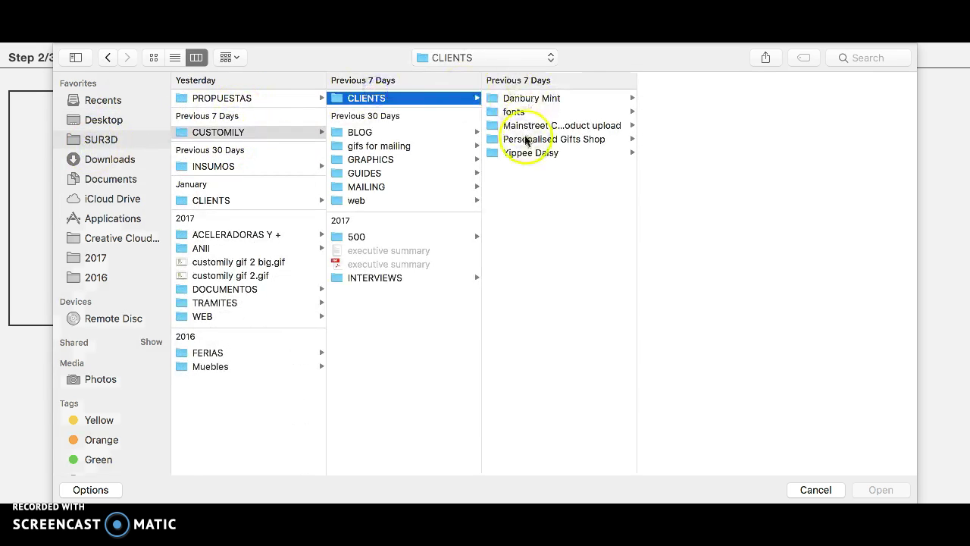
click(530, 125)
click(686, 99)
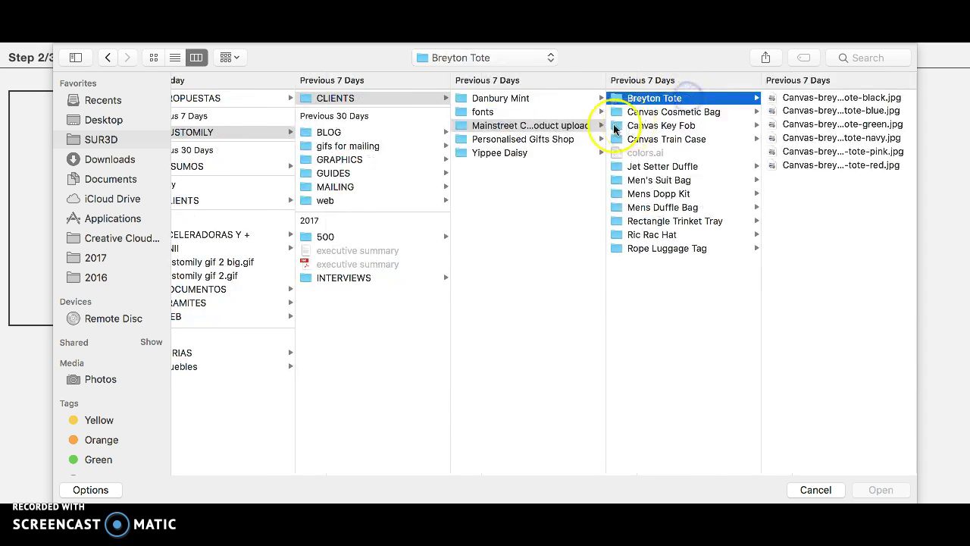
click(805, 98)
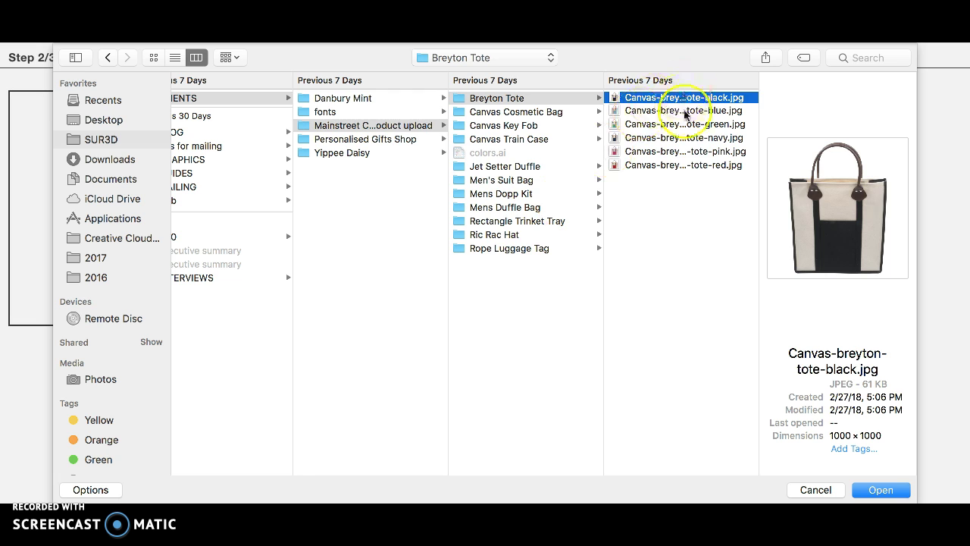
click(665, 166)
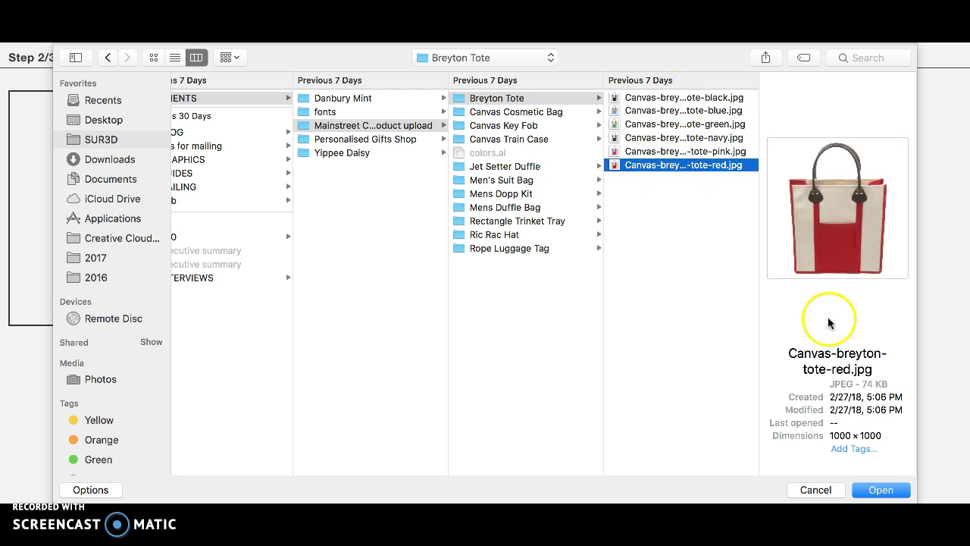
click(872, 491)
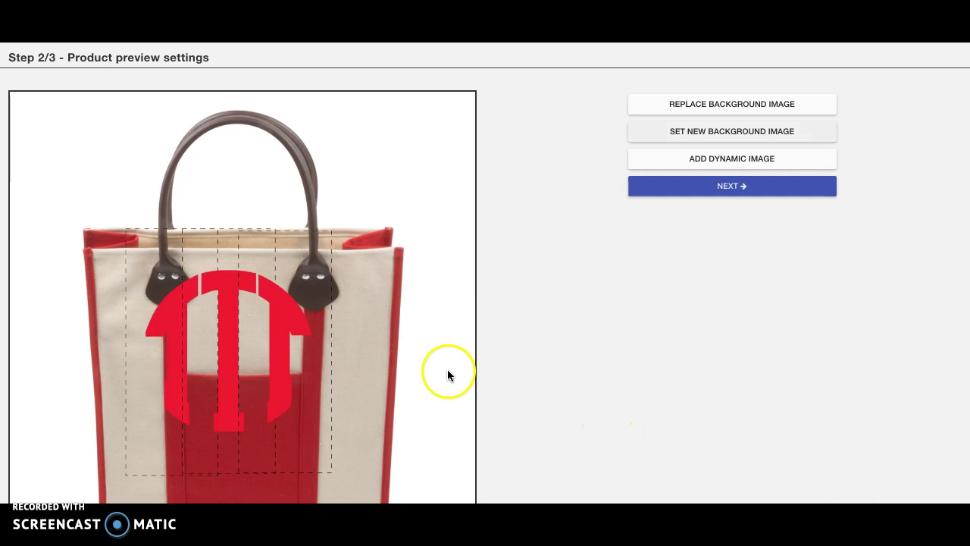
Select all three monogram letters together, shrink them proportionally and centre them on the tote's red front pocket
scroll(265, 256, down, 1)
drag(376, 140, 85, 453)
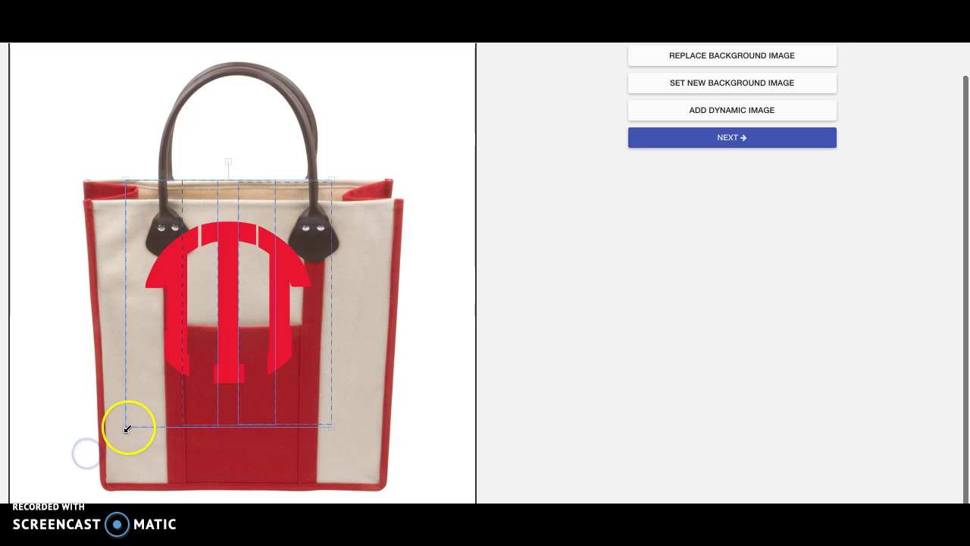
drag(385, 134, 73, 468)
drag(126, 425, 113, 453)
drag(133, 201, 188, 295)
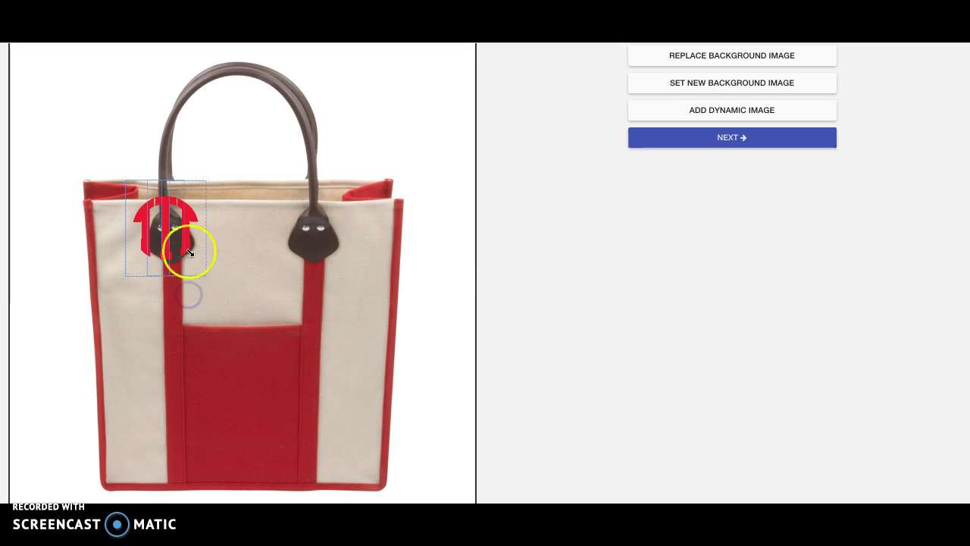
drag(185, 238, 260, 414)
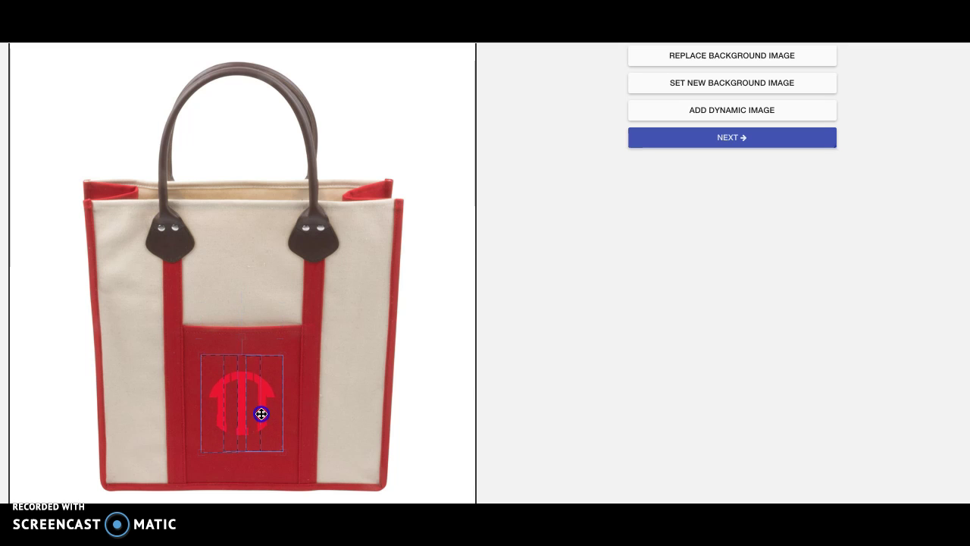
click(386, 404)
click(275, 376)
click(343, 407)
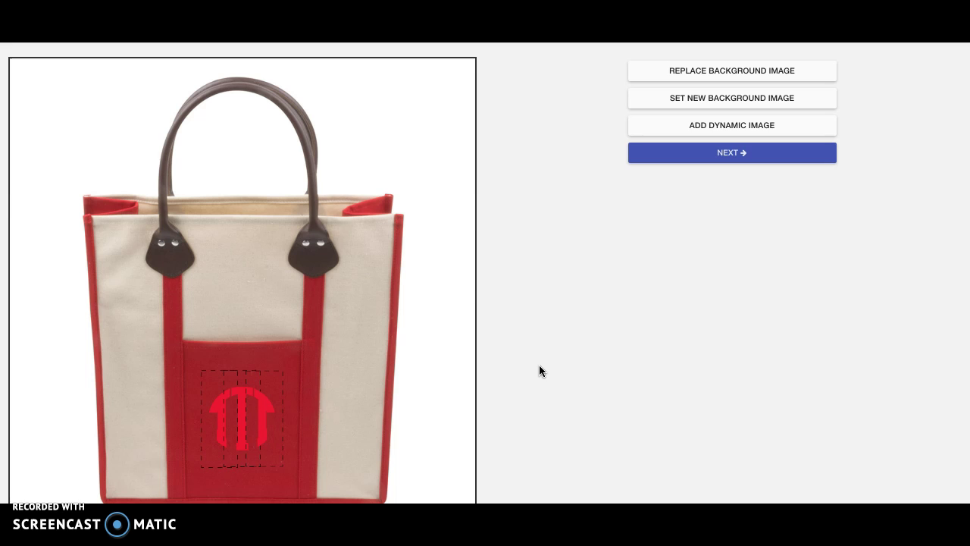
Add a dynamic image placeholder and enlarge it to cover the whole product preview
click(722, 128)
click(721, 128)
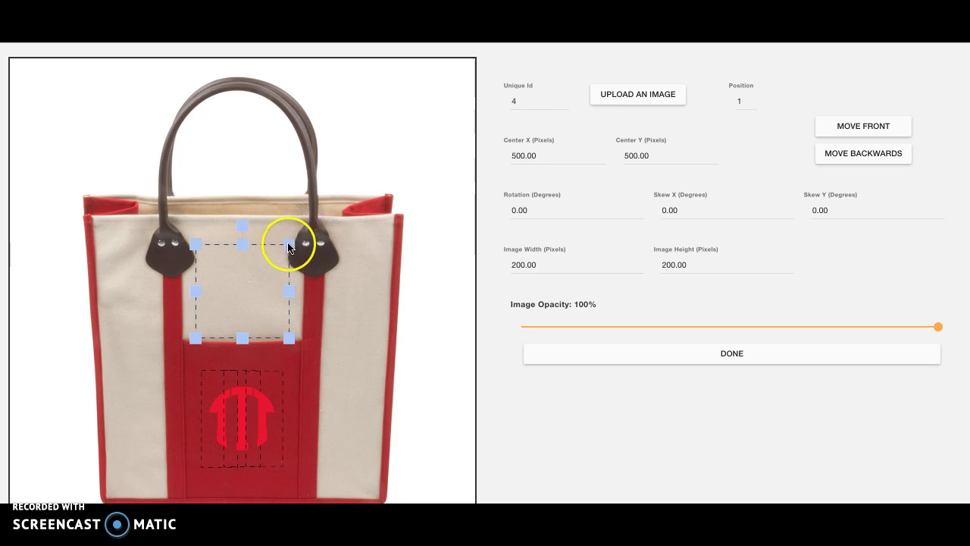
drag(288, 245, 476, 57)
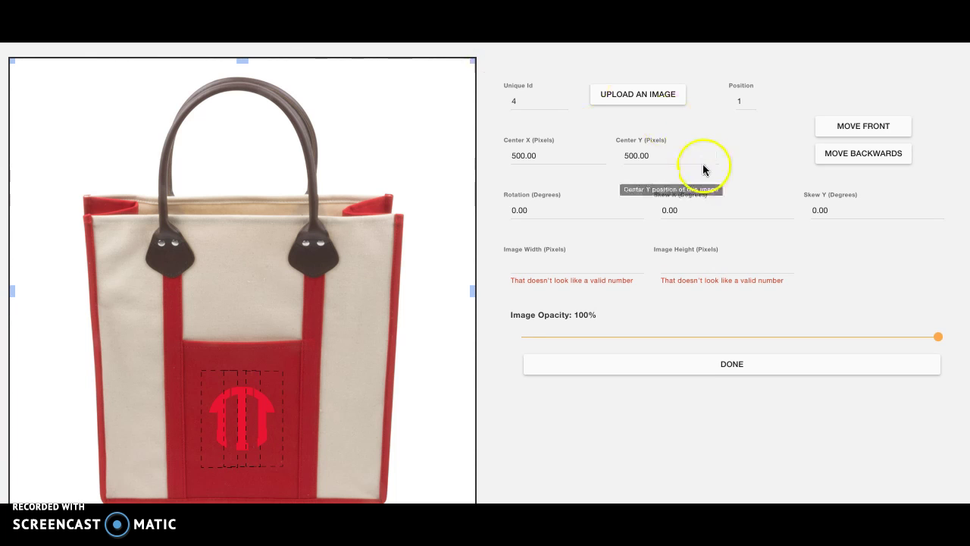
Upload Canvas-breyton-tote-red.jpg as the dynamic image for position 1 and move it backwards behind all the monogram letters
click(662, 93)
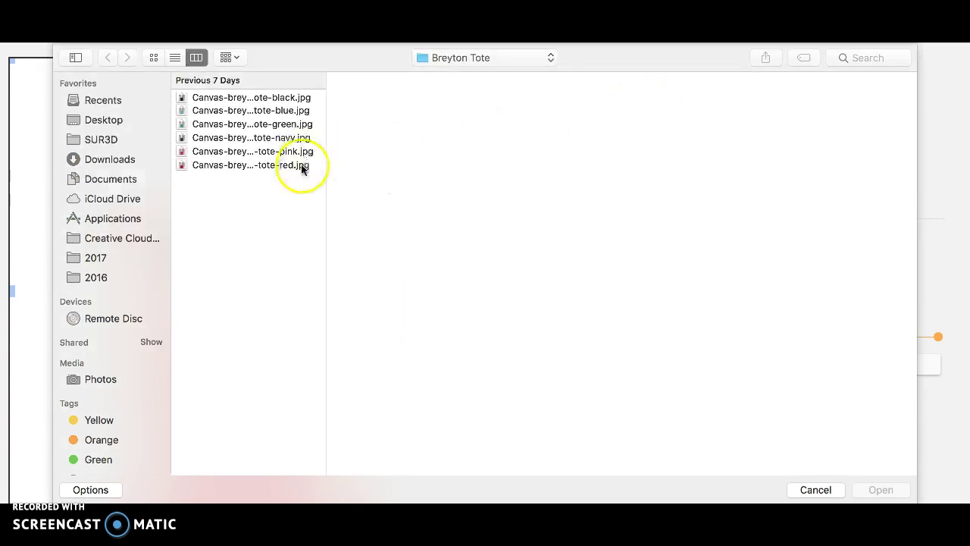
click(297, 165)
click(879, 490)
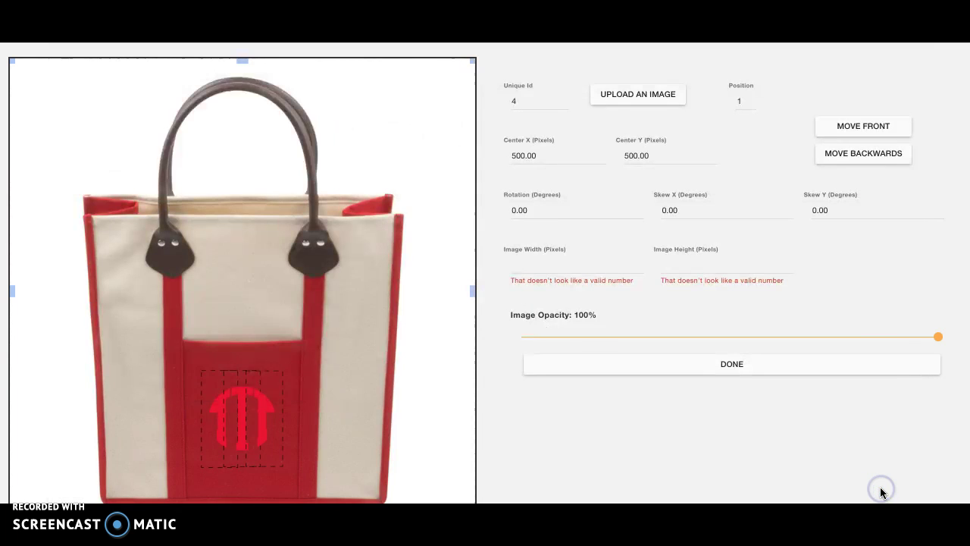
click(839, 122)
click(842, 152)
click(845, 155)
click(542, 297)
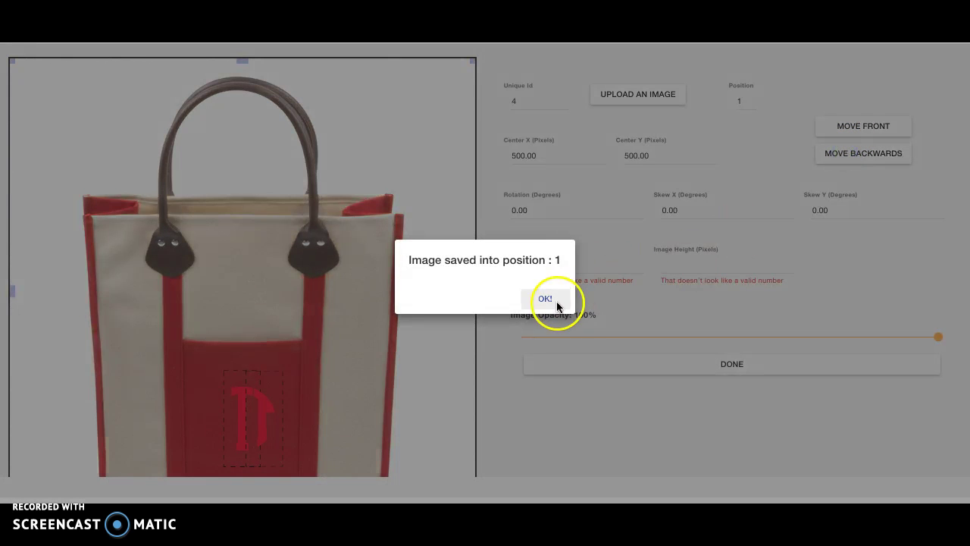
click(866, 154)
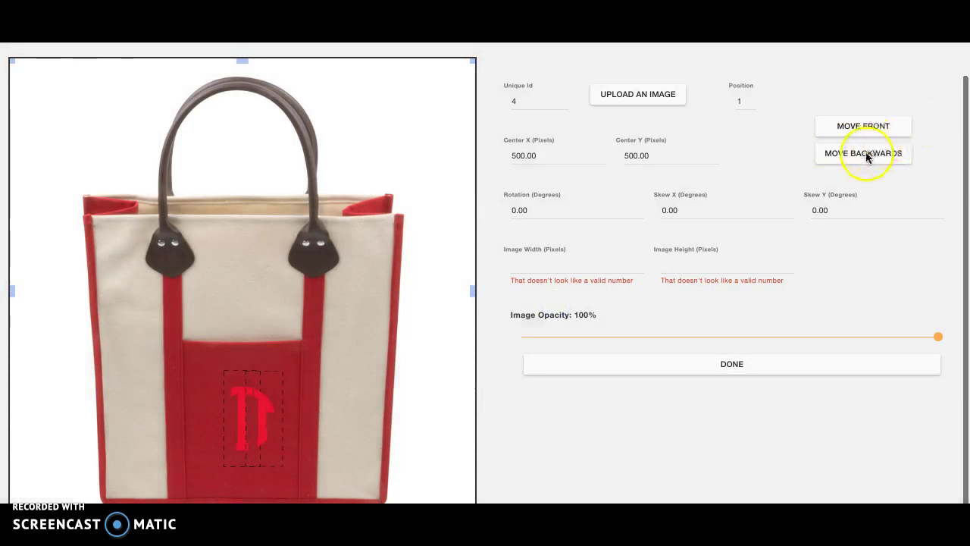
Upload Canvas-breyton-tote-black.jpg as the dynamic image for position 2
click(752, 99)
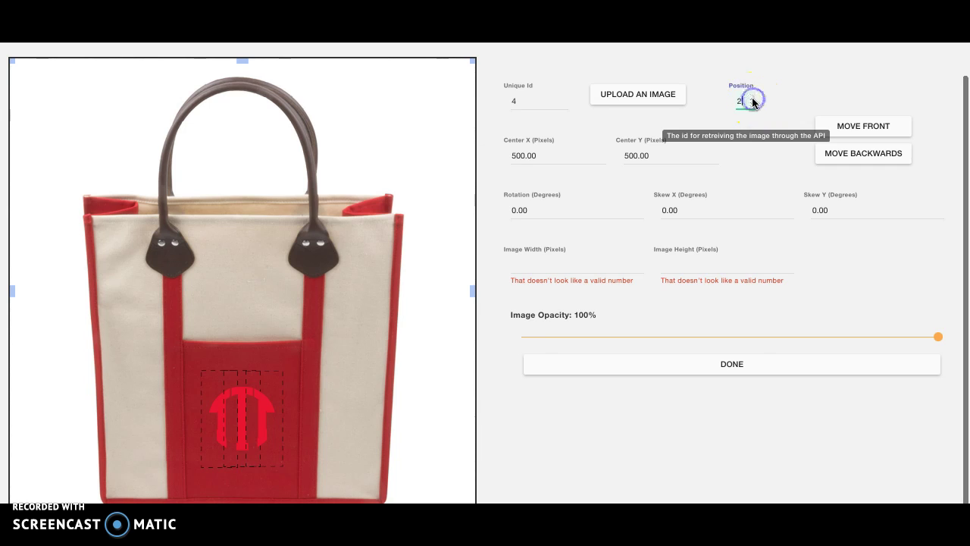
click(658, 99)
click(292, 107)
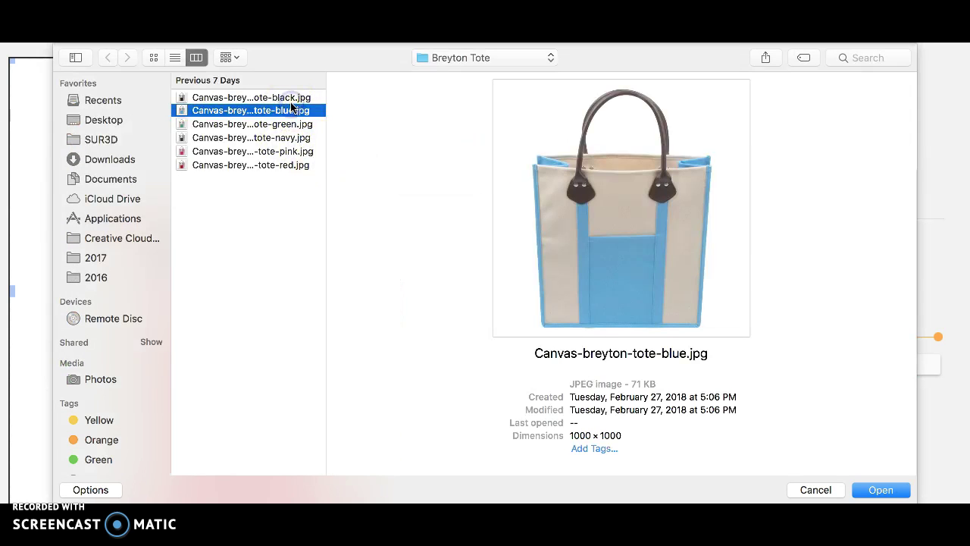
click(291, 97)
click(858, 489)
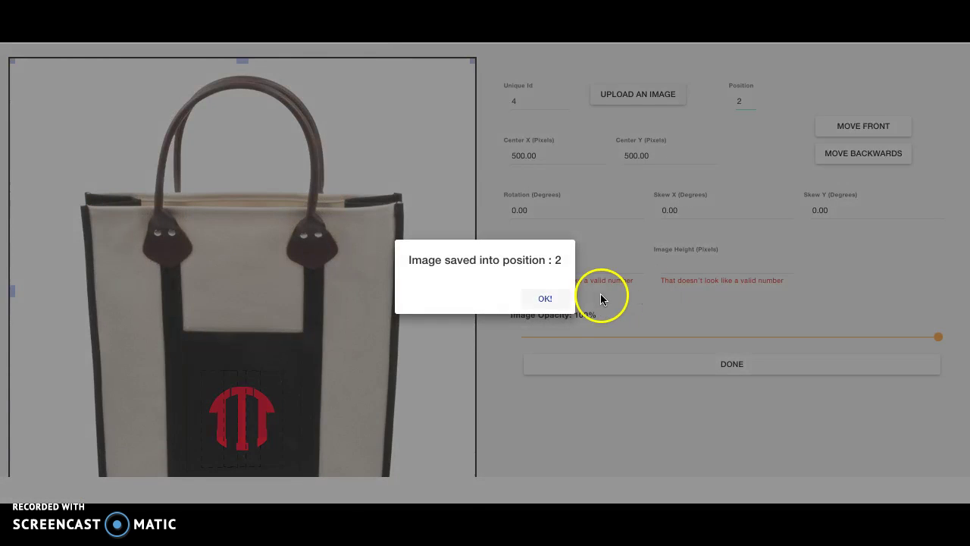
click(539, 295)
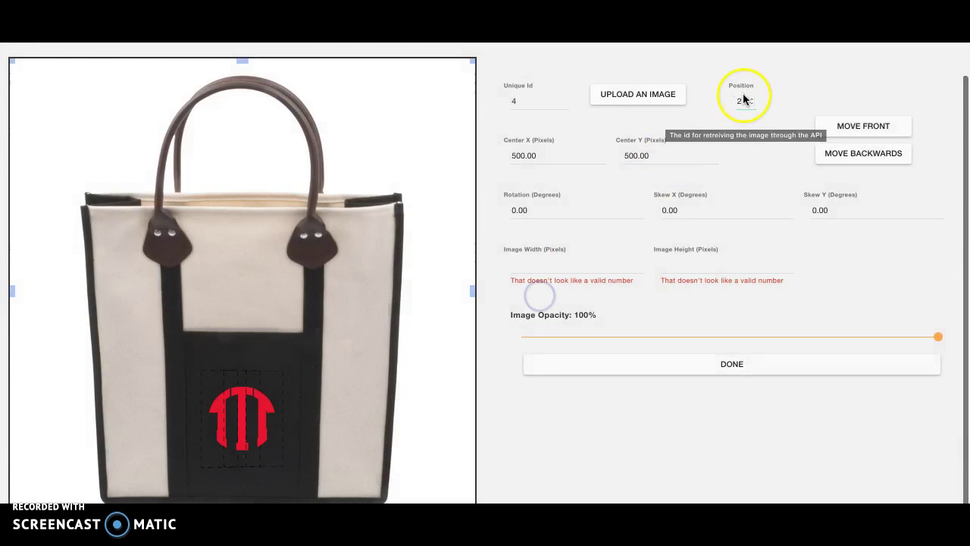
Upload Canvas-breyton-tote-blue.jpg as the dynamic image for position 3
click(664, 99)
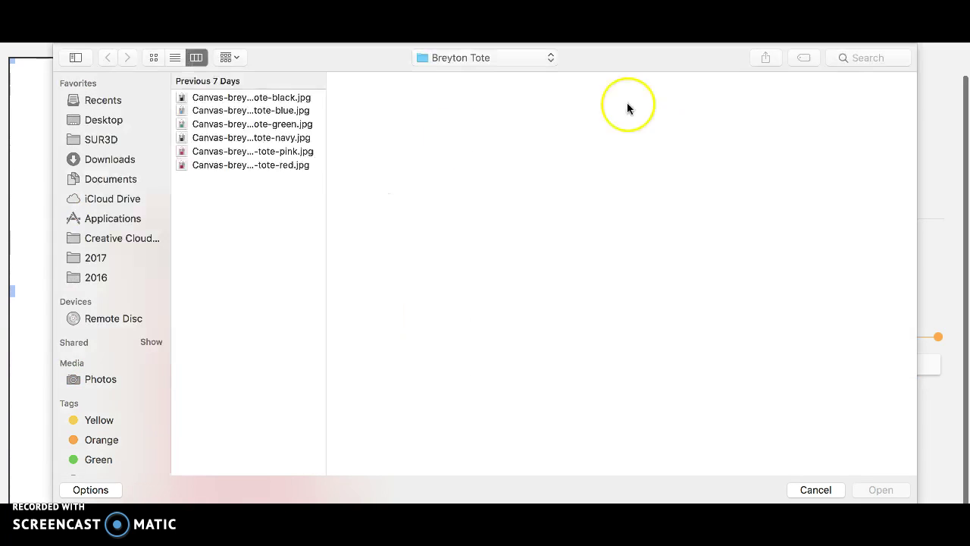
click(265, 123)
click(262, 111)
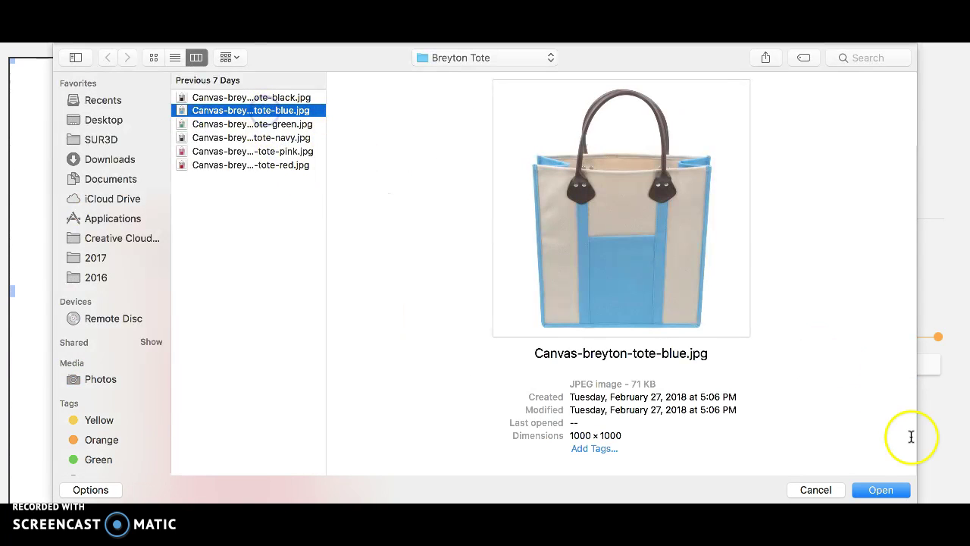
click(883, 490)
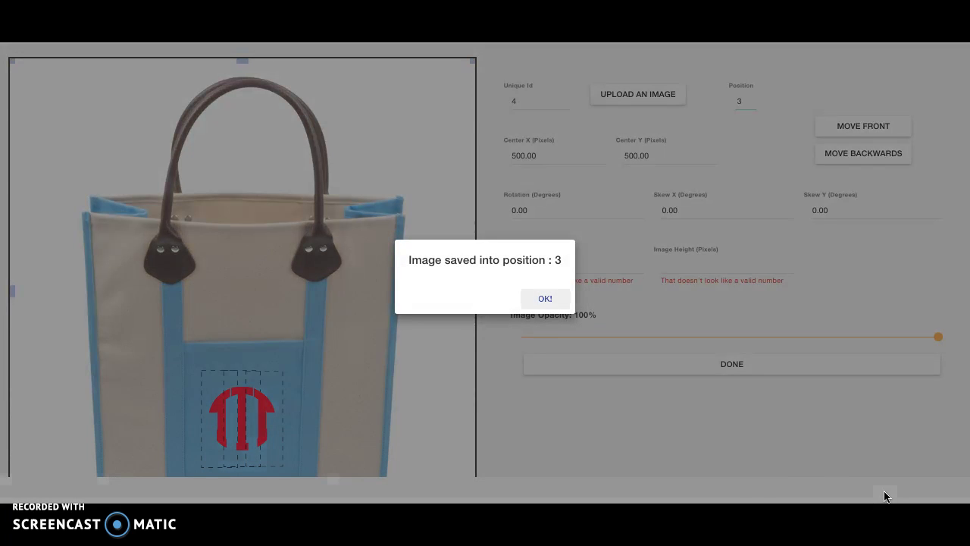
click(545, 295)
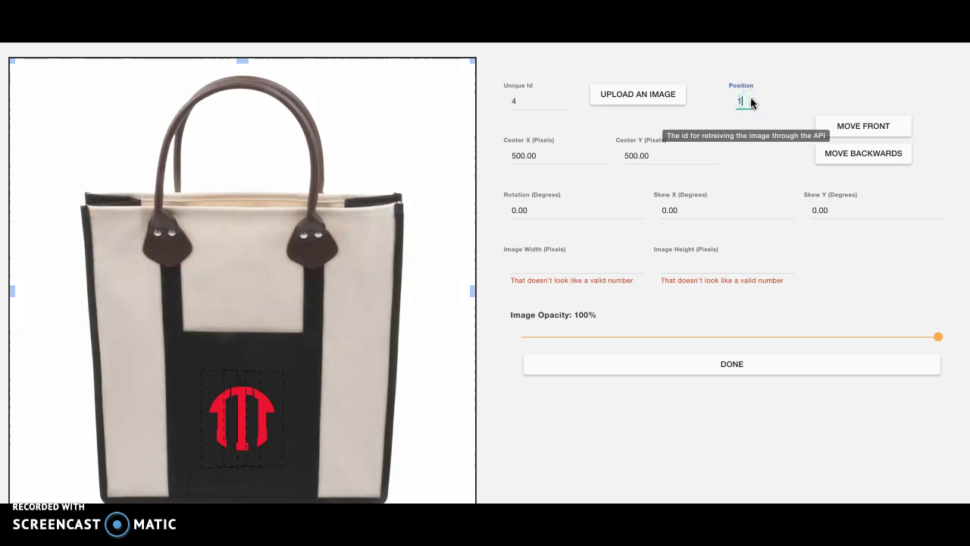
Cycle the dynamic image to position 3, finish the preview settings and save the product from the final review
click(751, 99)
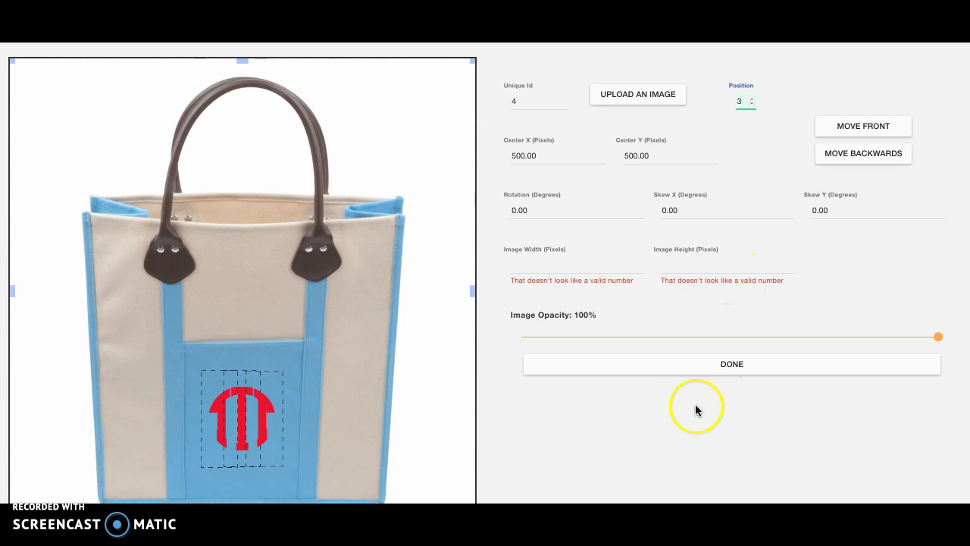
click(708, 366)
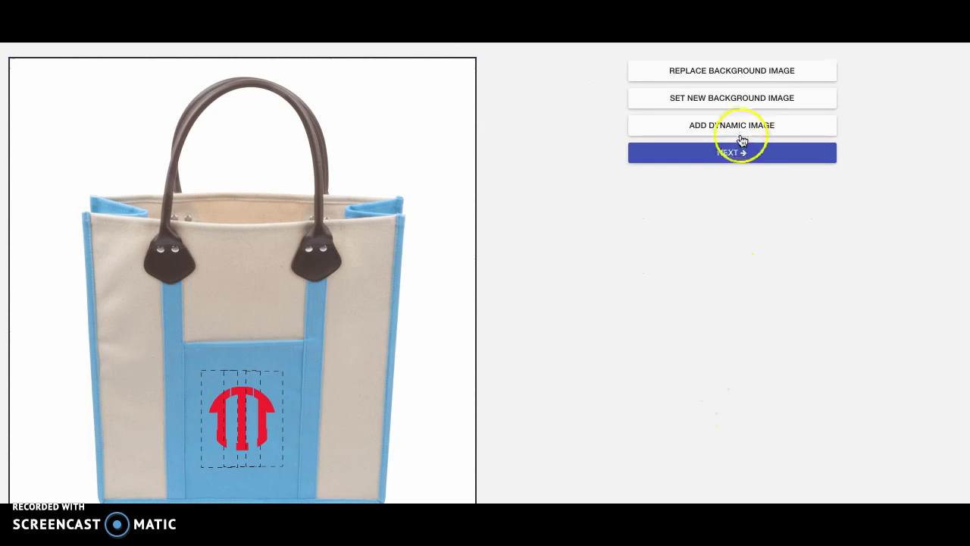
click(737, 154)
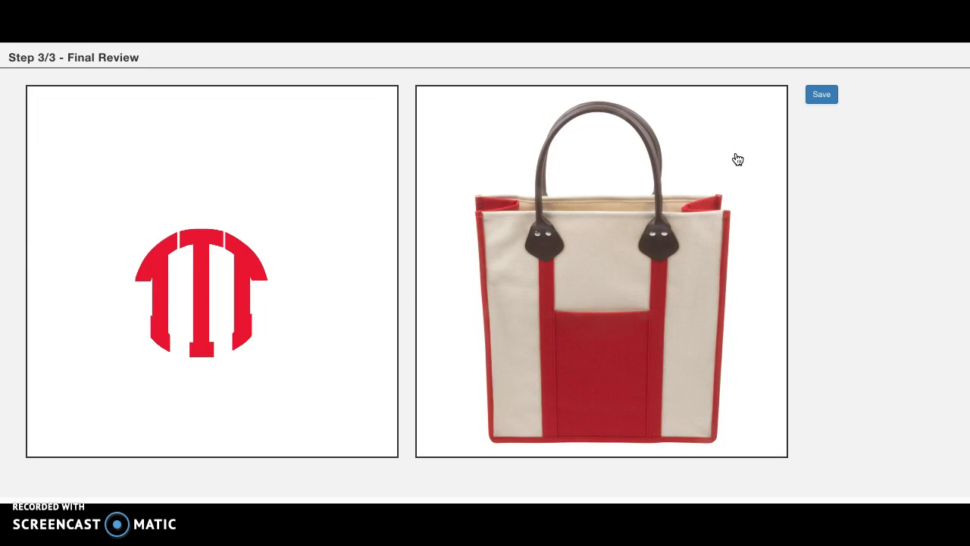
click(826, 98)
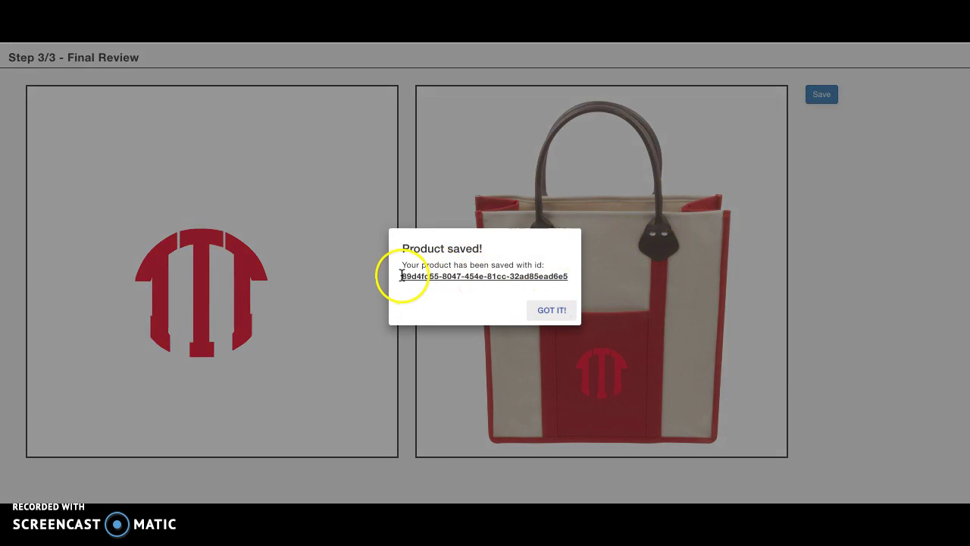
drag(402, 276, 537, 278)
click(552, 310)
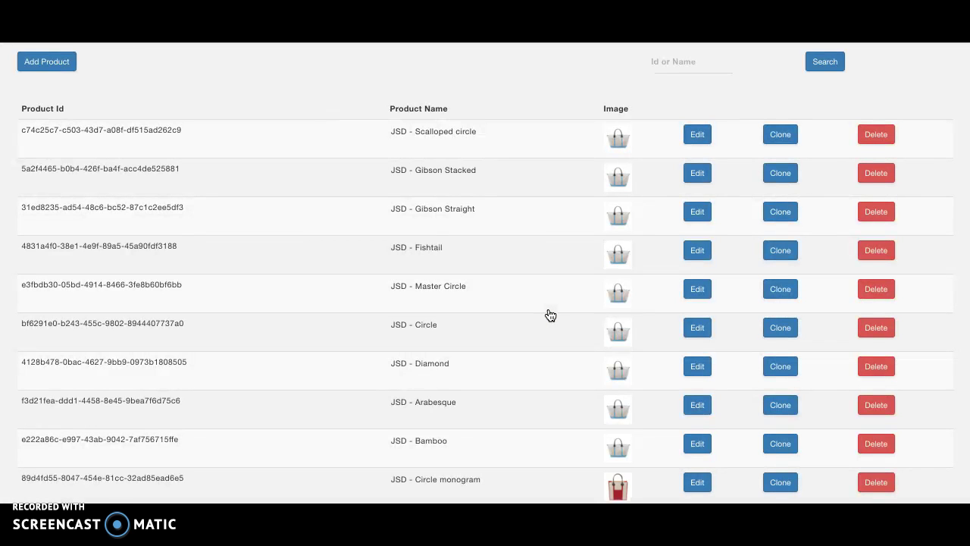
Clone the JSD - Circle monogram product and show page 2 of the product list
scroll(550, 316, down, 2)
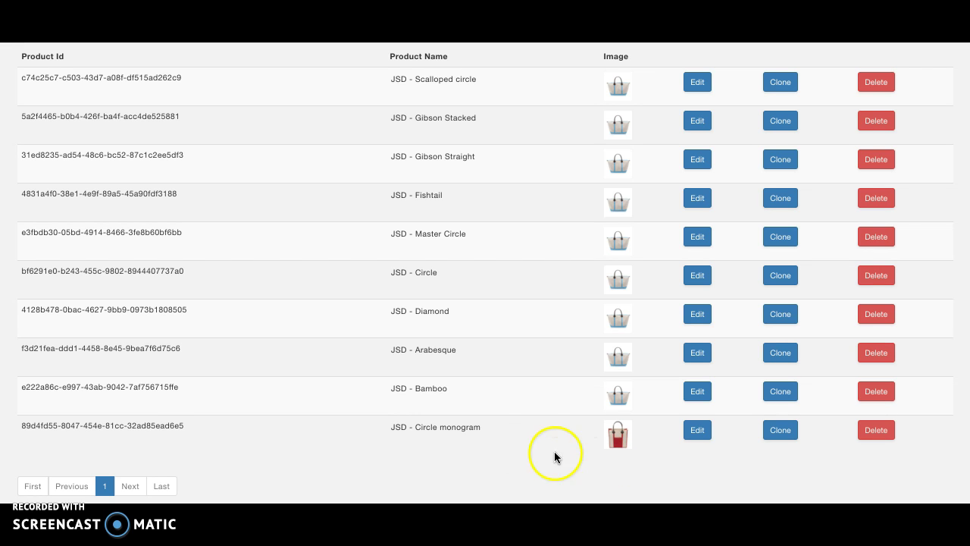
click(781, 430)
click(124, 485)
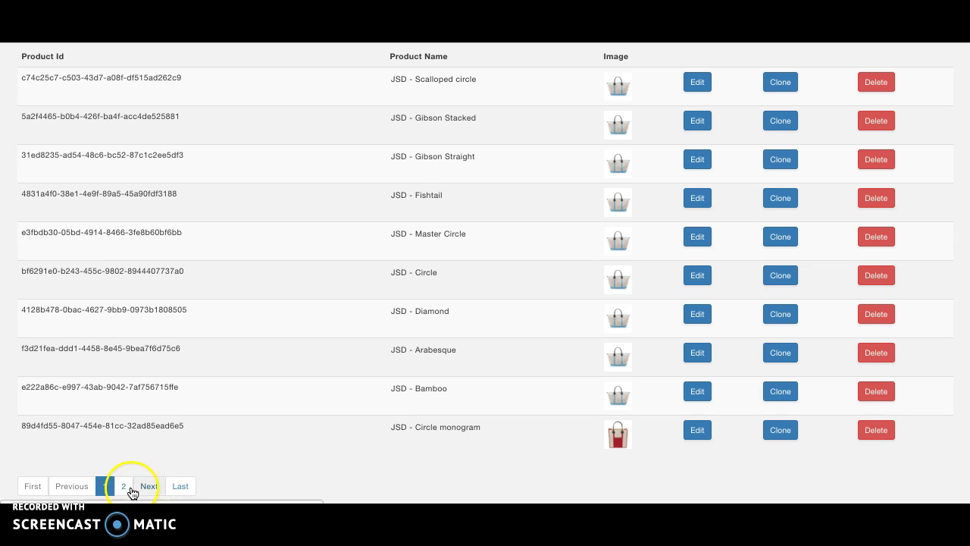
Rename the cloned product to "JSD - Master Circle monogram"
click(443, 133)
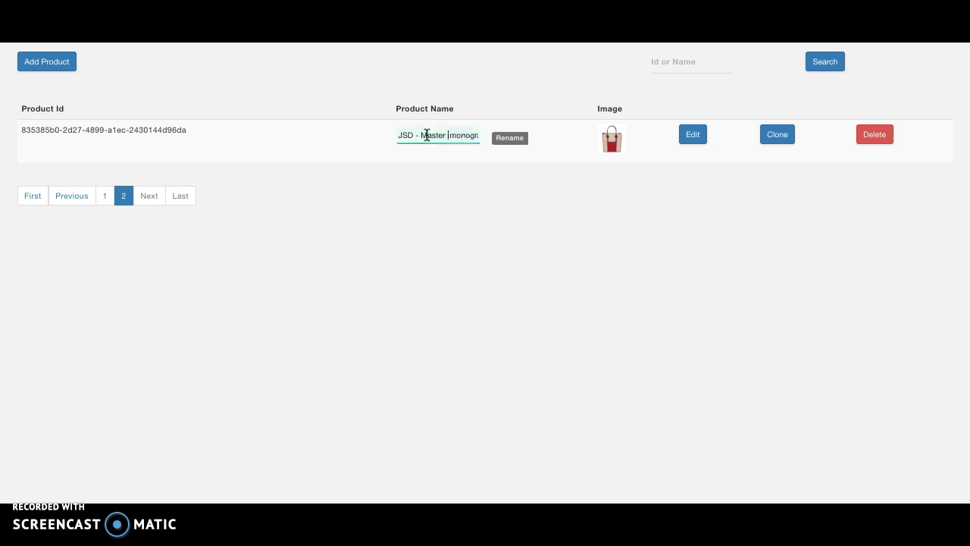
key(Return)
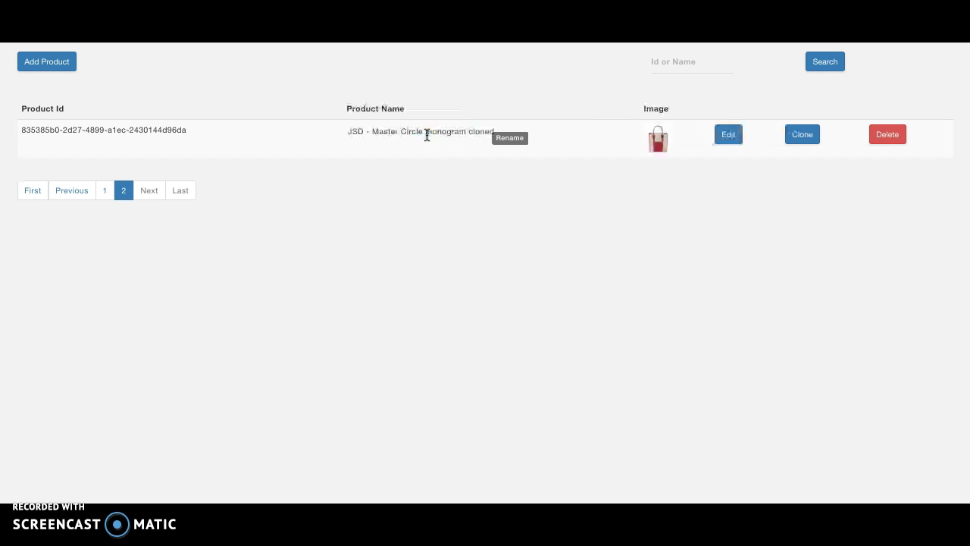
click(465, 133)
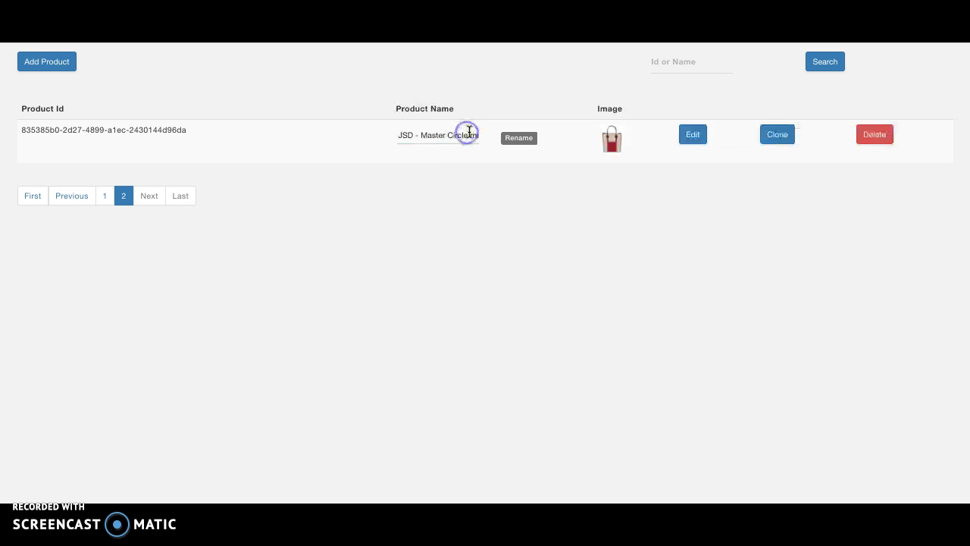
drag(467, 134, 530, 134)
double_click(470, 135)
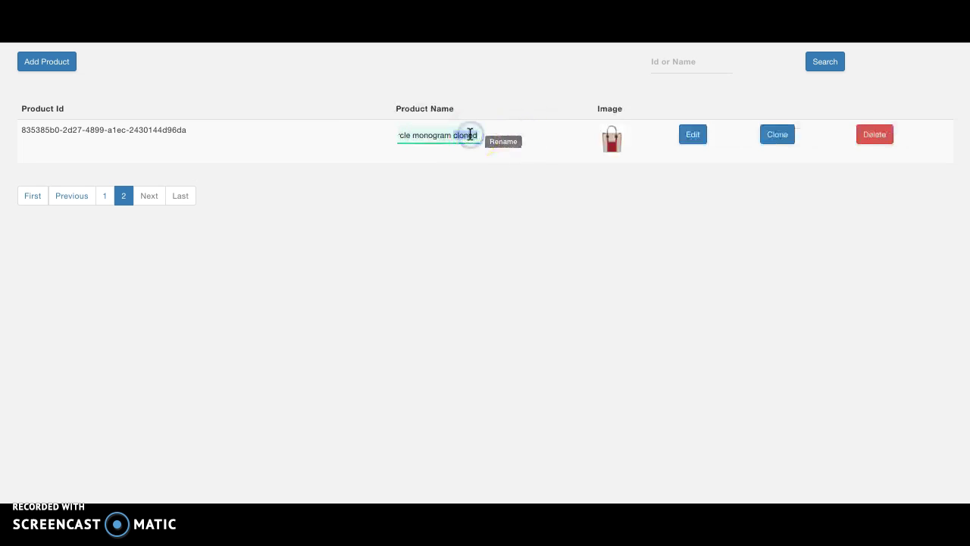
key(Return)
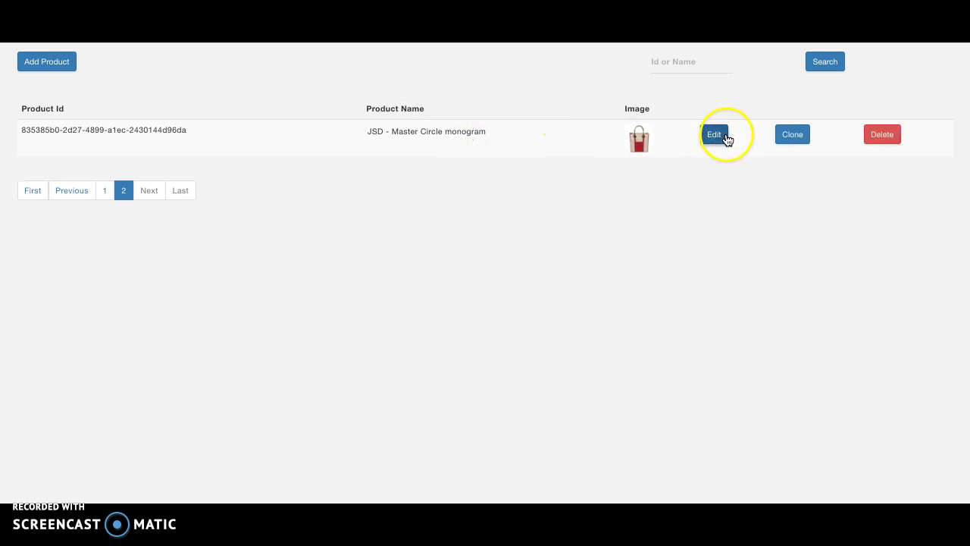
Open JSD - Master Circle monogram for editing and set the left letter's font to MasterCircle_Left (Regular)
click(714, 134)
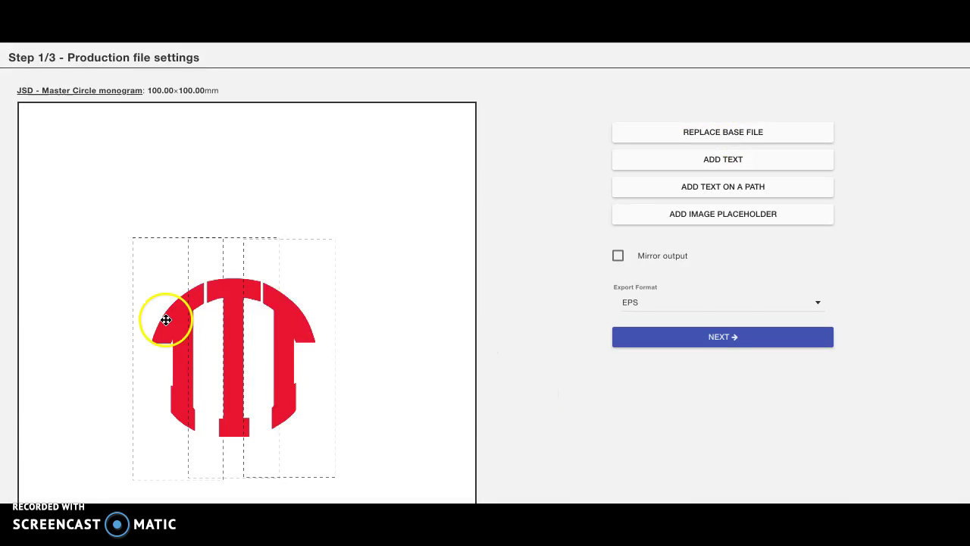
click(134, 320)
scroll(541, 438, down, 1)
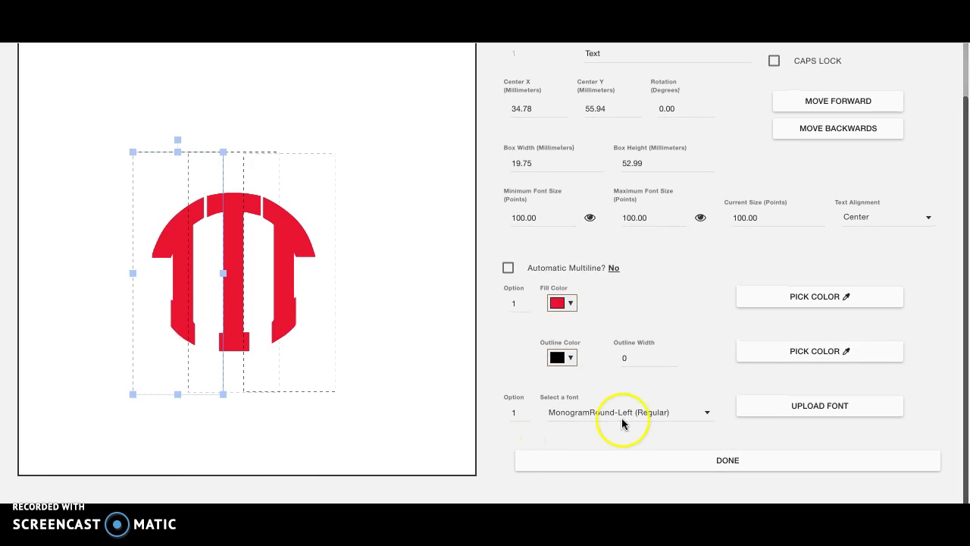
click(629, 416)
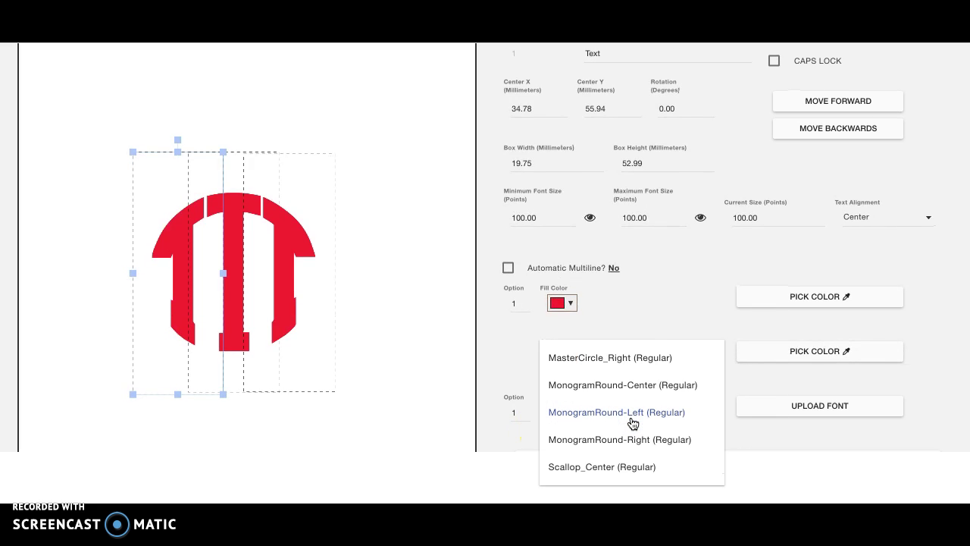
scroll(633, 423, up, 2)
click(633, 388)
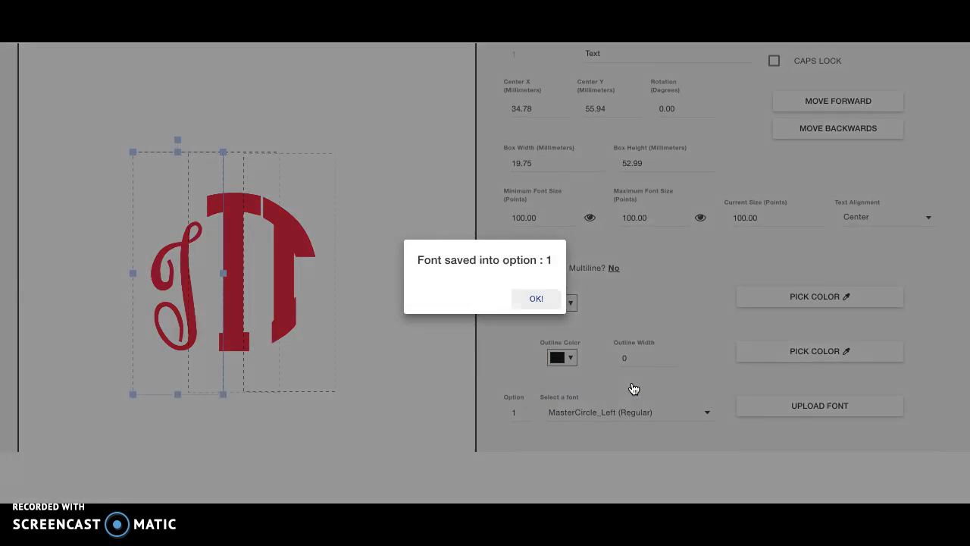
click(540, 297)
Set the middle letter's font to MasterCircle_Center (Regular) for font option 1
click(229, 196)
click(564, 413)
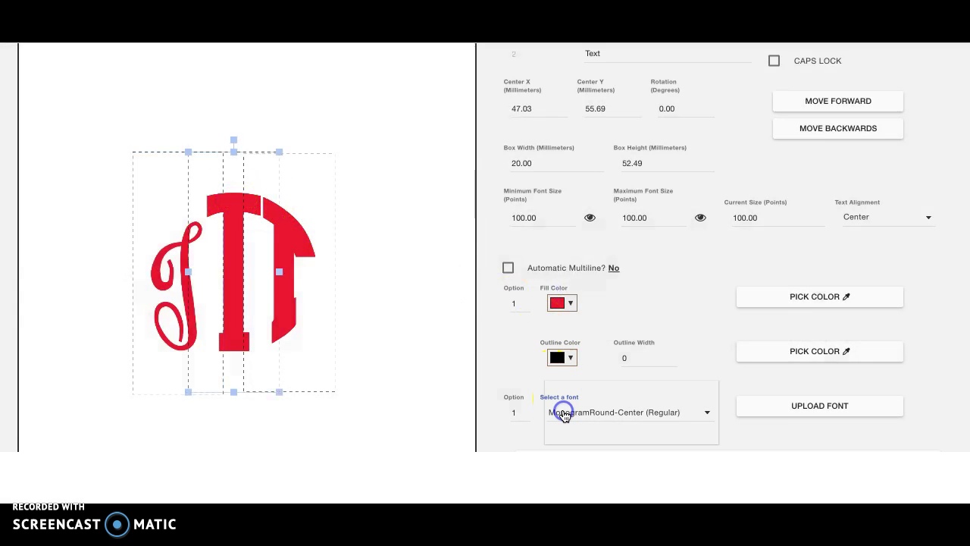
scroll(565, 415, down, 2)
scroll(565, 415, up, 2)
scroll(565, 416, down, 1)
scroll(565, 415, up, 1)
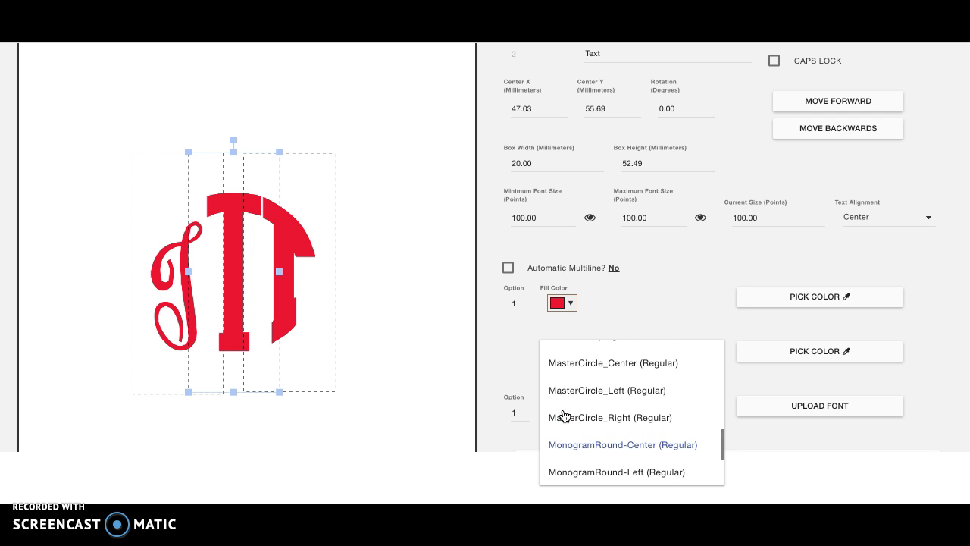
click(595, 369)
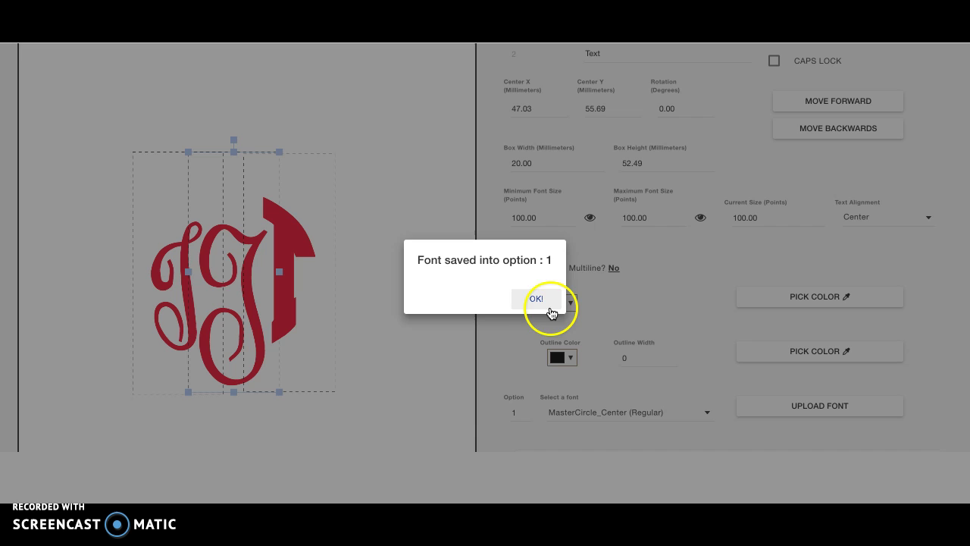
click(541, 299)
Set the right letter's font to MasterCircle_Right (Regular) for font option 1
click(319, 252)
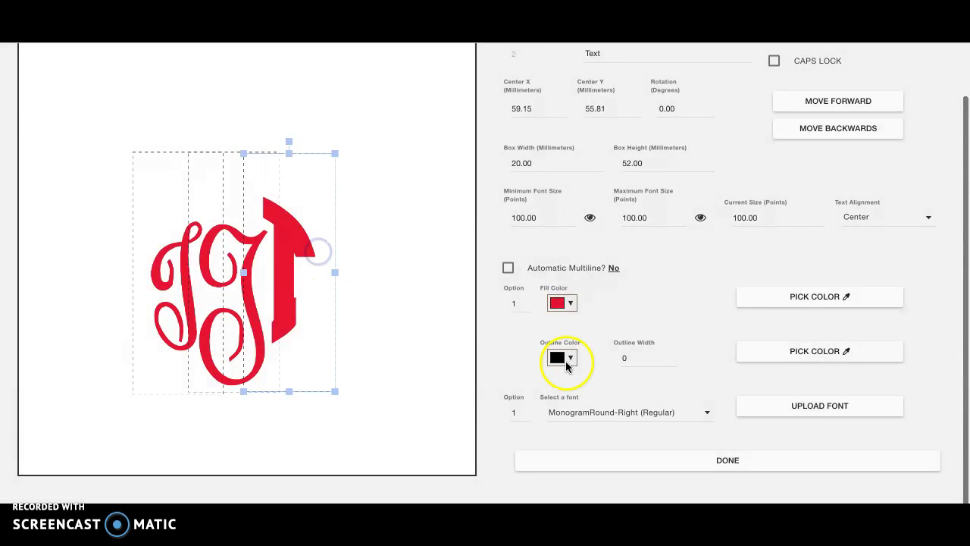
click(580, 406)
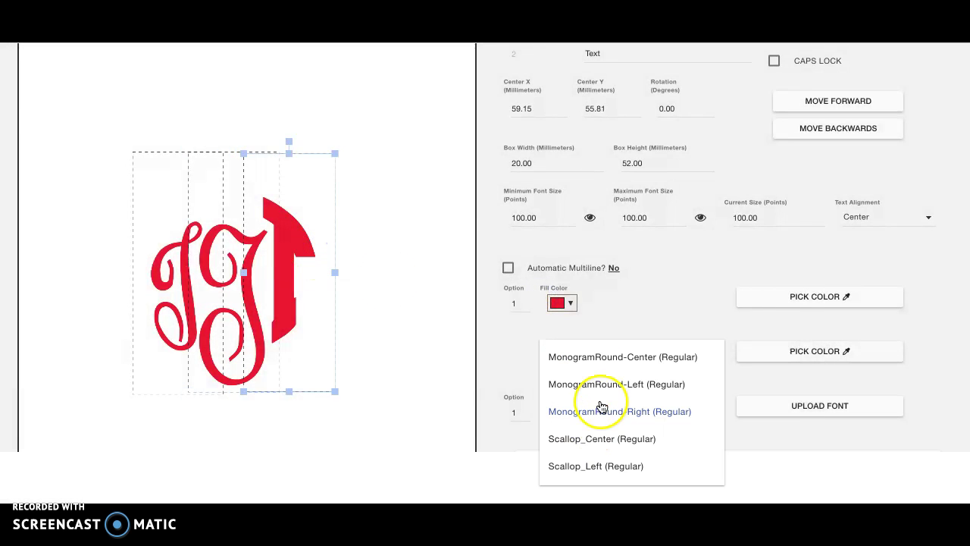
scroll(621, 396, up, 1)
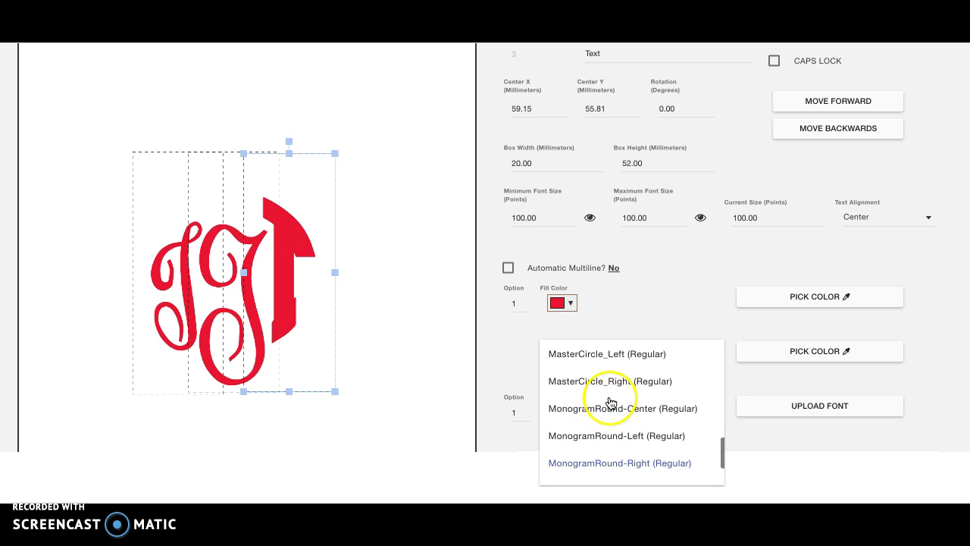
click(613, 384)
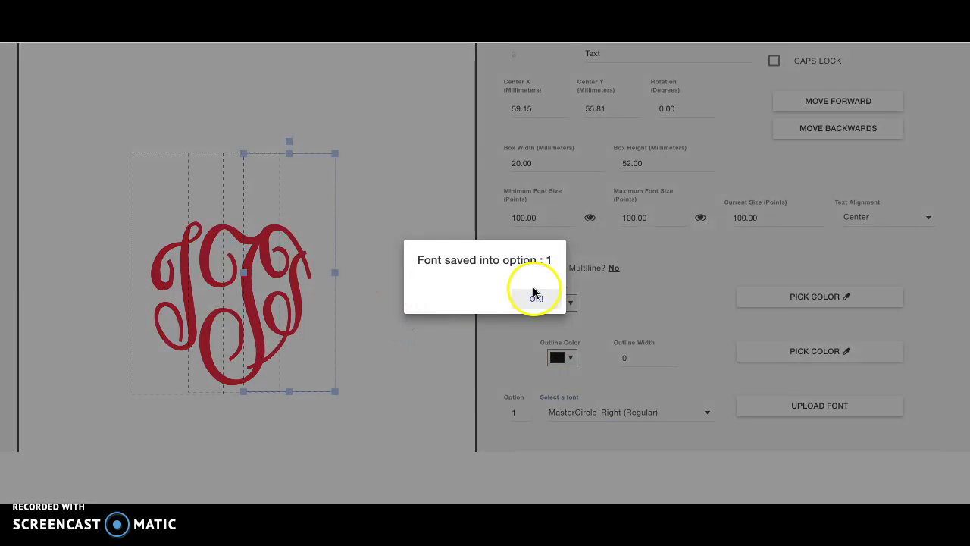
click(531, 302)
Align the monogram: middle letter up to Y about 52.2 mm, right letter to about 58.7, 55.1 mm, left letter to X about 35.4 mm
drag(231, 210, 231, 195)
drag(296, 245, 296, 239)
drag(179, 267, 181, 270)
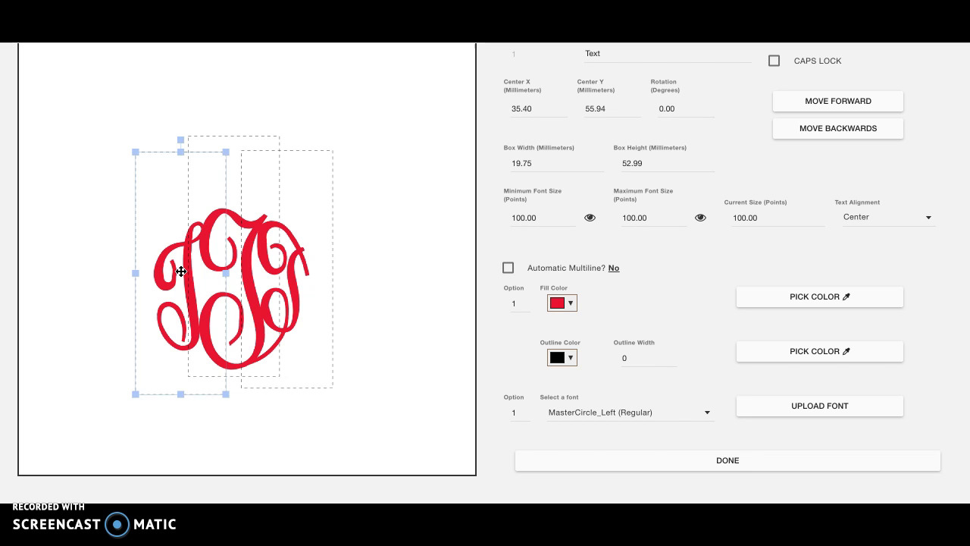
click(641, 462)
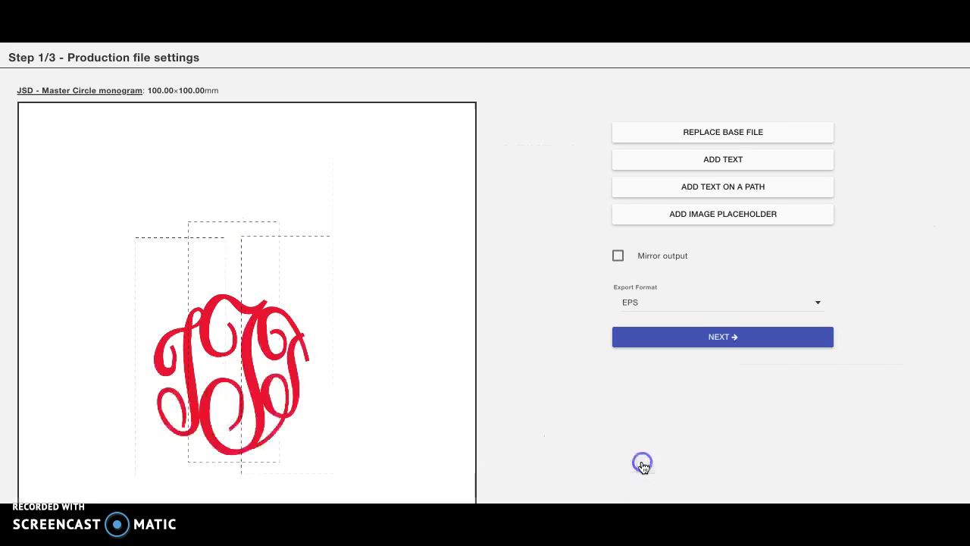
Preview fill color option 2 on the right, middle and left monogram letters, returning each letter to option 1
click(326, 352)
click(526, 390)
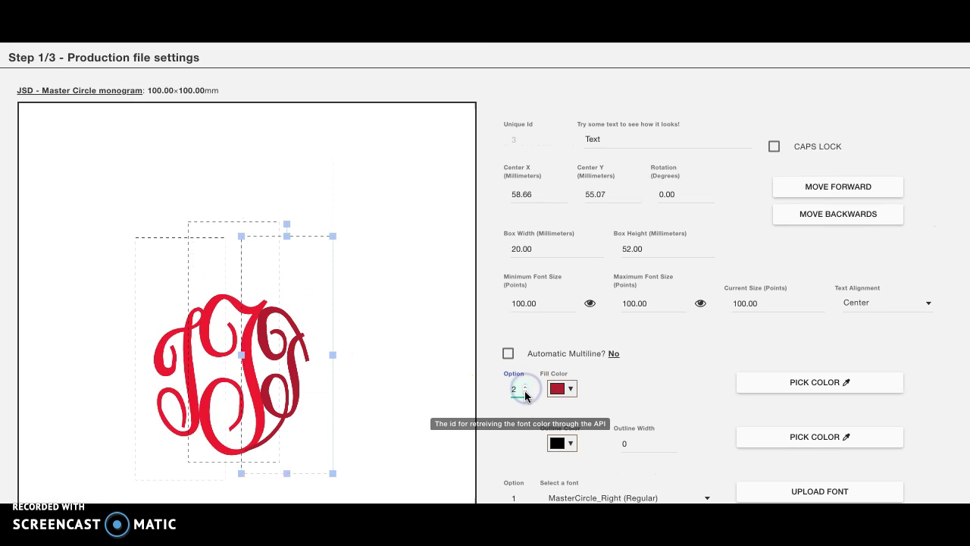
click(525, 394)
click(232, 280)
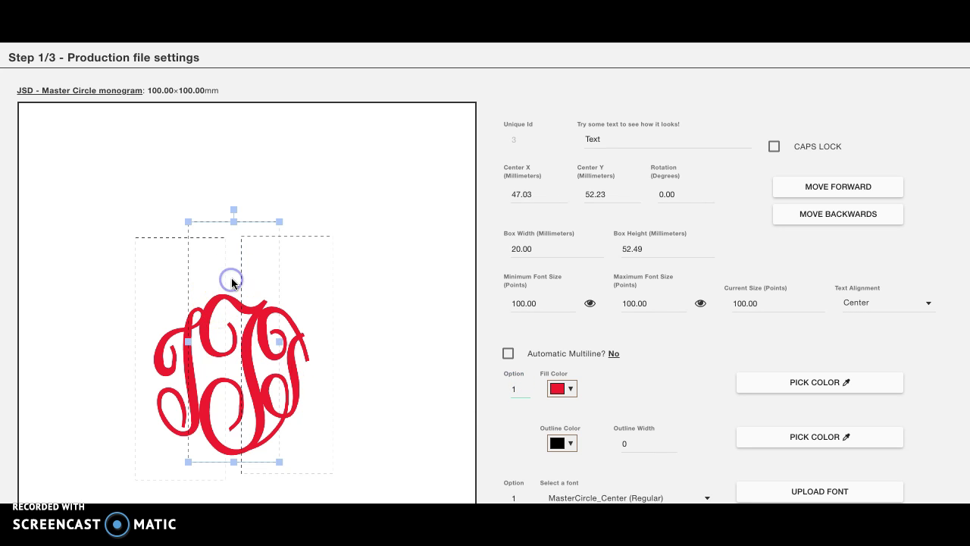
click(525, 388)
click(525, 394)
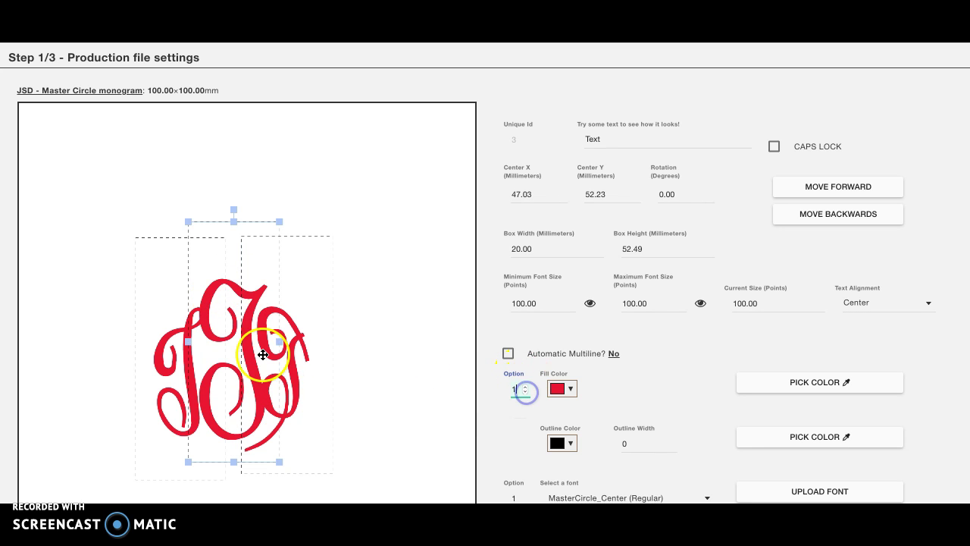
click(173, 347)
click(526, 388)
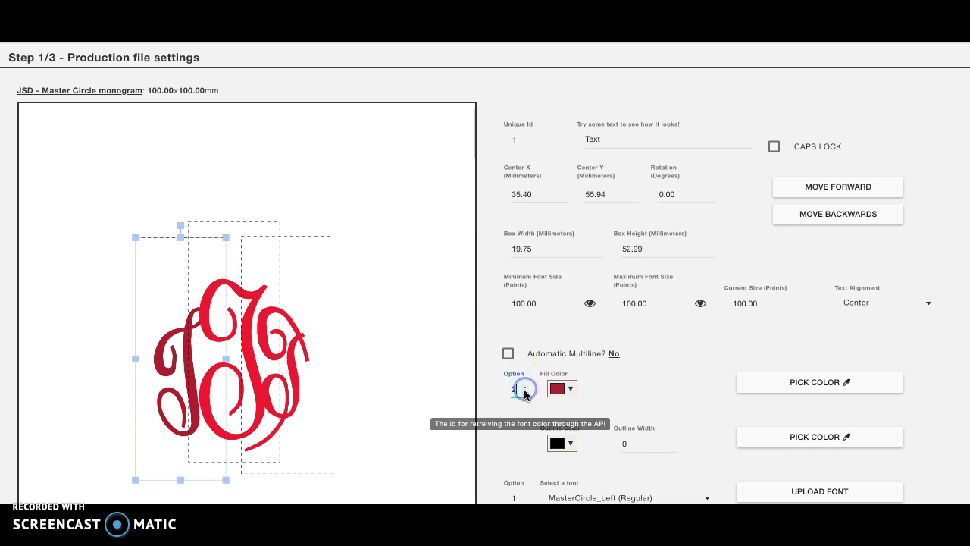
click(526, 394)
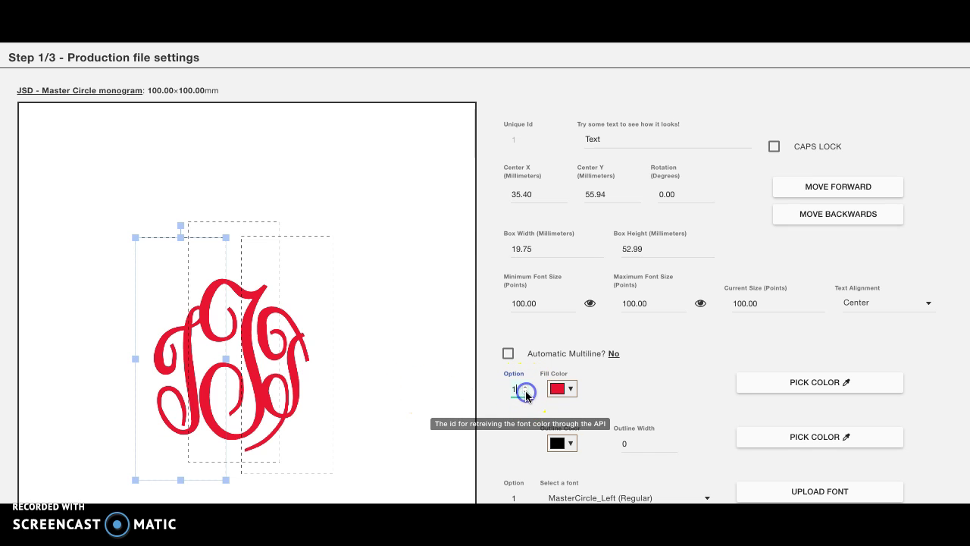
click(407, 392)
scroll(408, 397, down, 1)
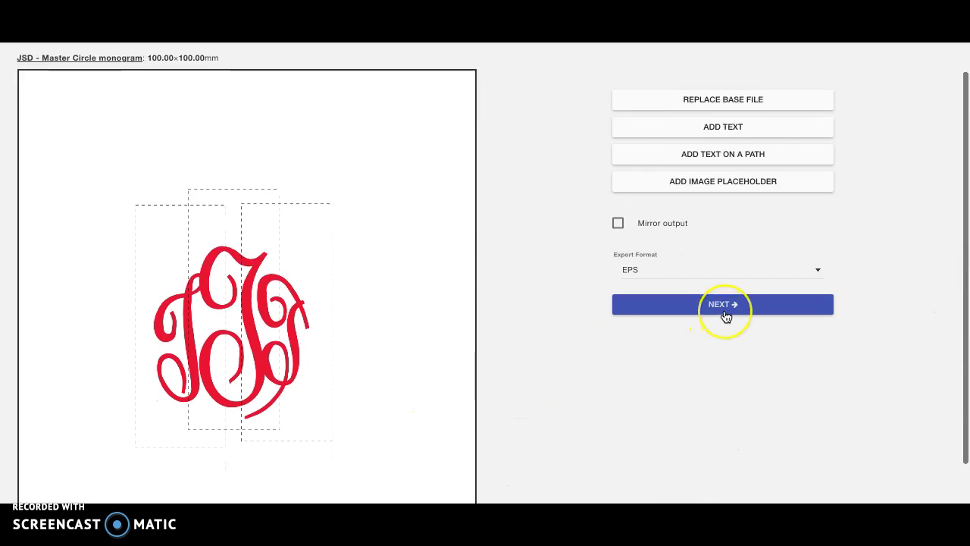
Lower the middle letter slightly, move the left letter to Y about 55.3 mm, and continue to the product preview settings
click(235, 213)
drag(229, 233, 228, 245)
click(304, 341)
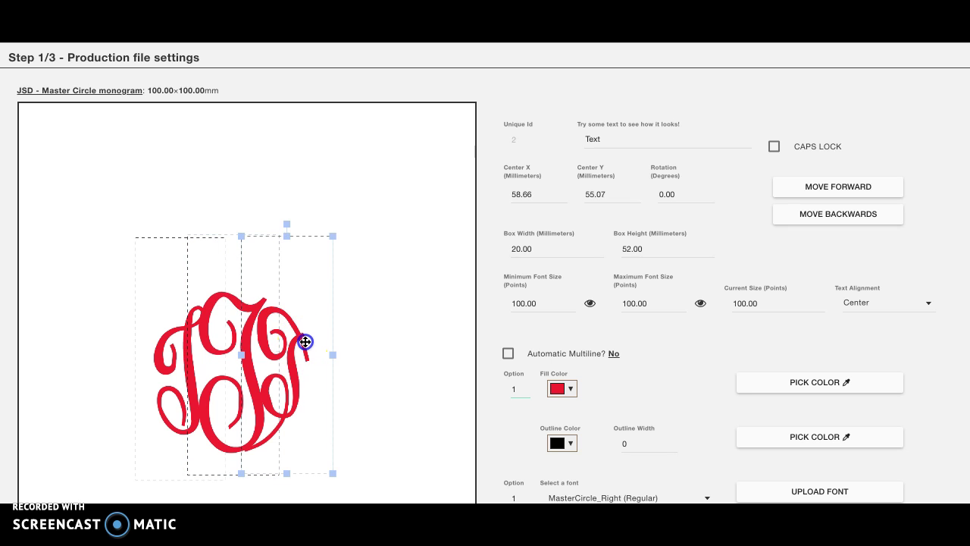
click(163, 402)
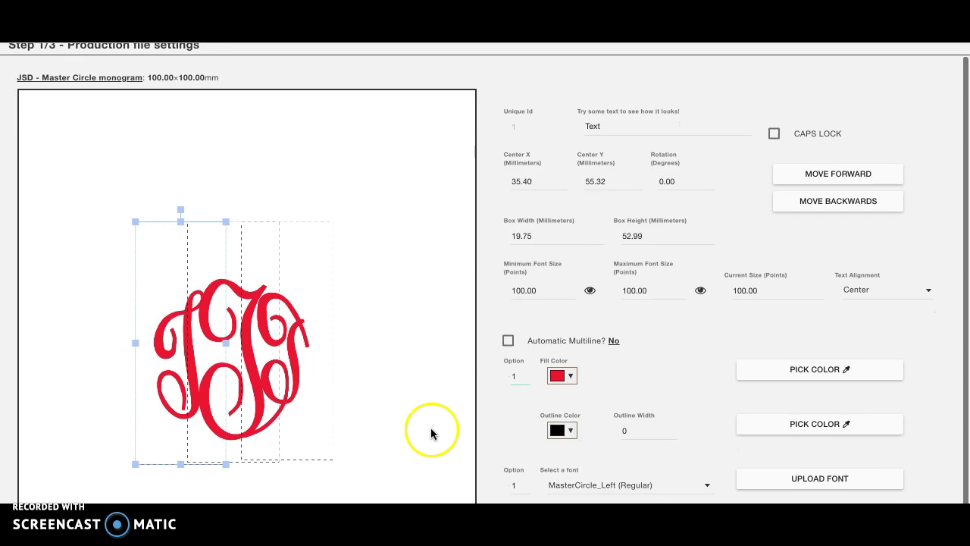
scroll(429, 433, down, 2)
click(679, 485)
click(721, 336)
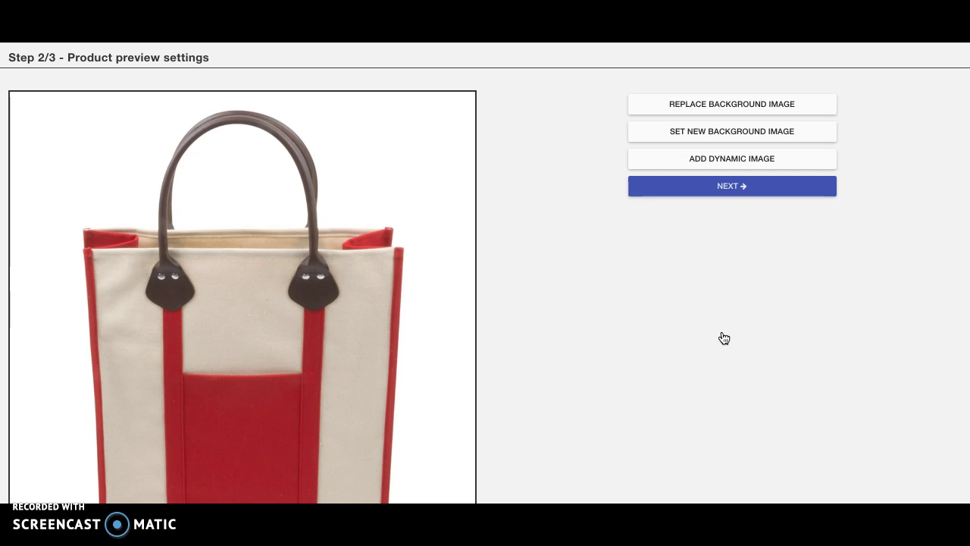
Nudge the middle letter on the bag preview up to about X 497.9, Y 763.6 pixels
scroll(441, 388, down, 1)
click(241, 420)
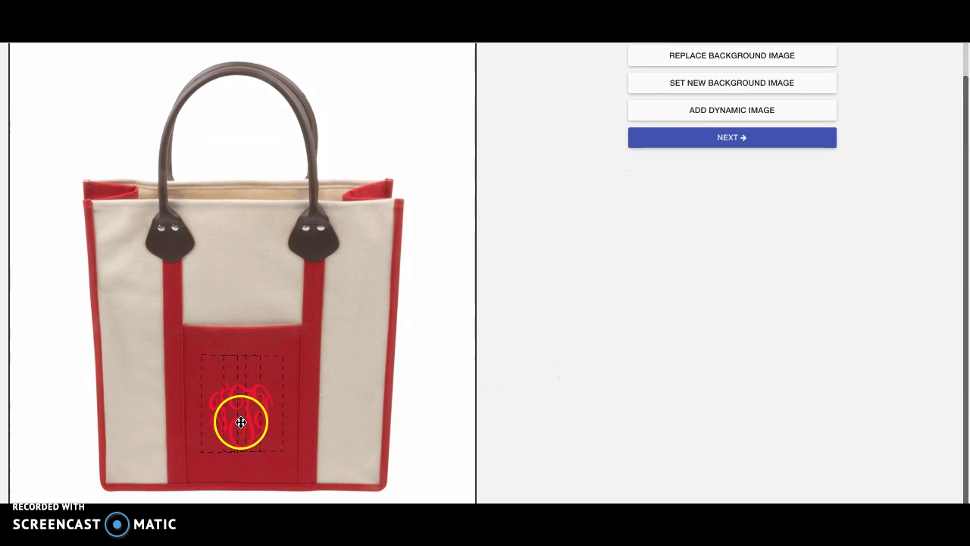
click(241, 422)
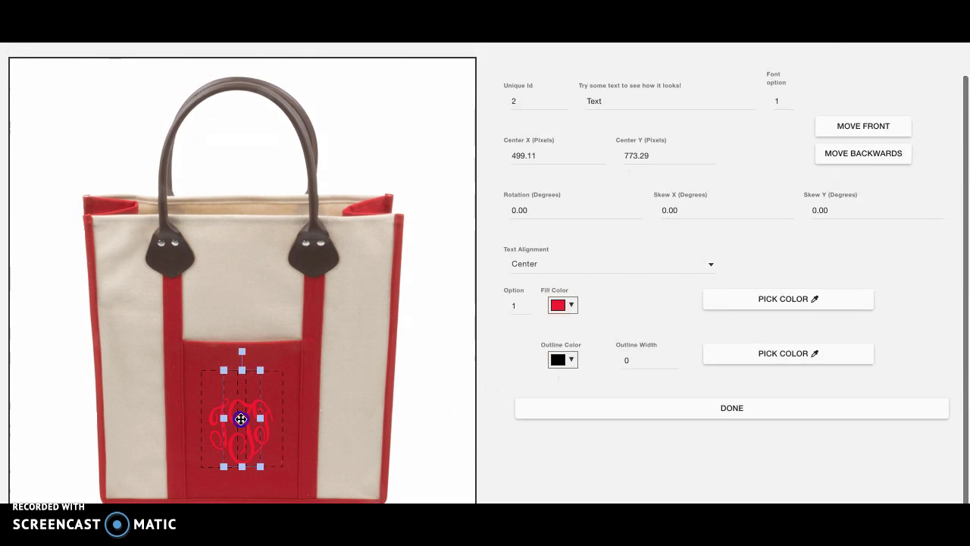
drag(241, 419, 240, 414)
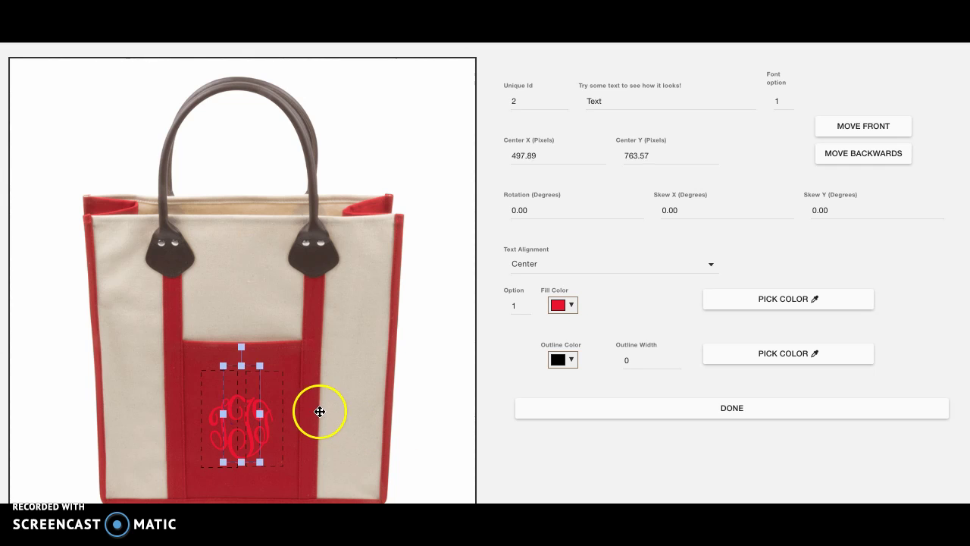
Try fill color options 2 and 3 and font option 2 on the bag preview's middle letter
click(527, 304)
click(527, 304)
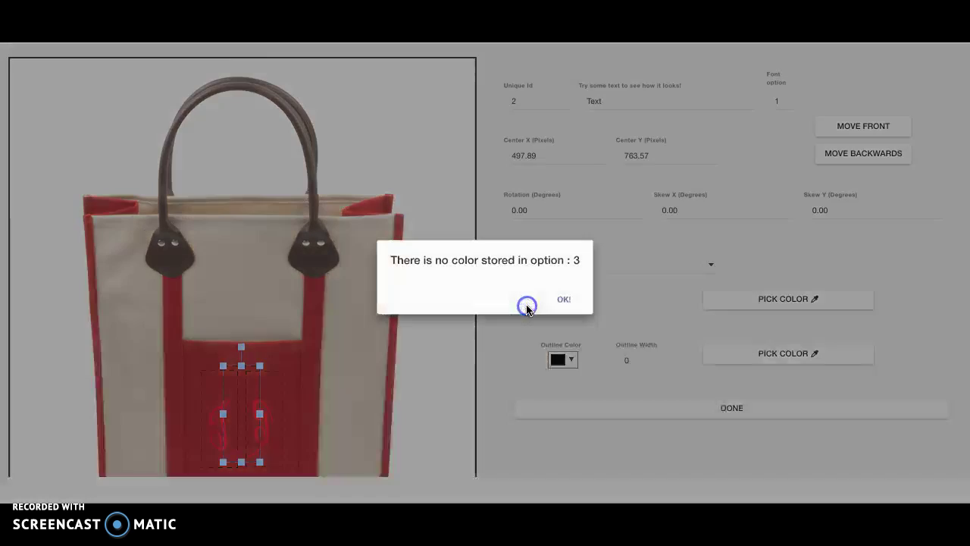
click(559, 301)
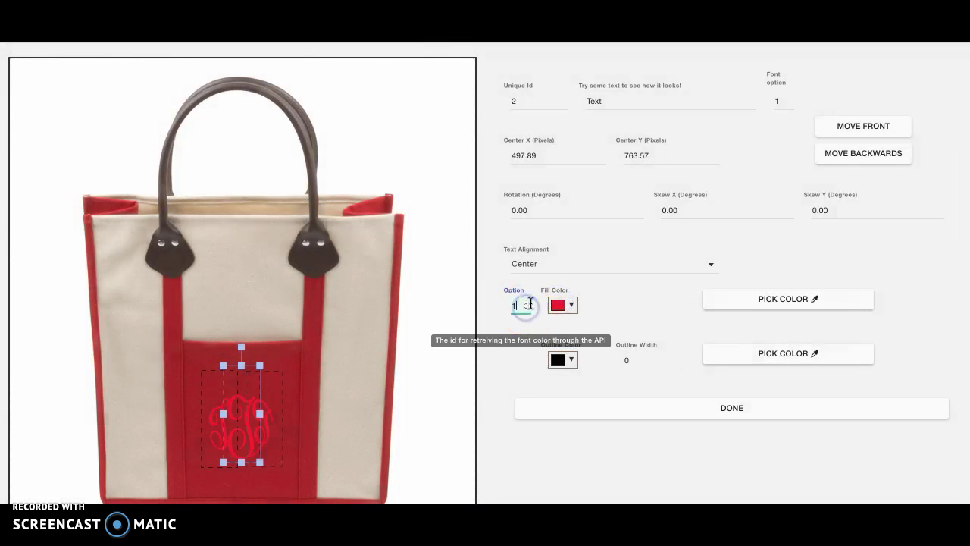
click(786, 98)
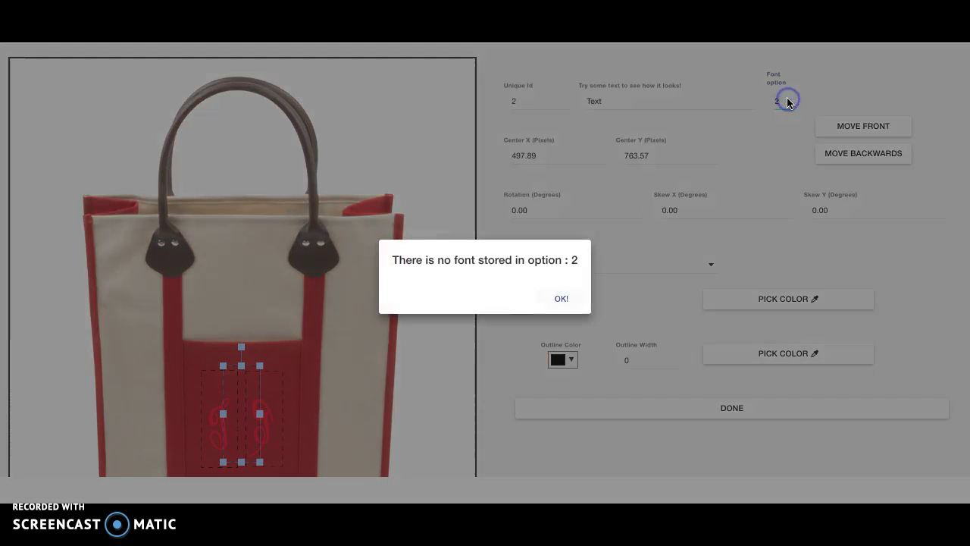
click(560, 301)
Show the bag image at position 2 and set the right and left letters' fill color to option 2
click(411, 320)
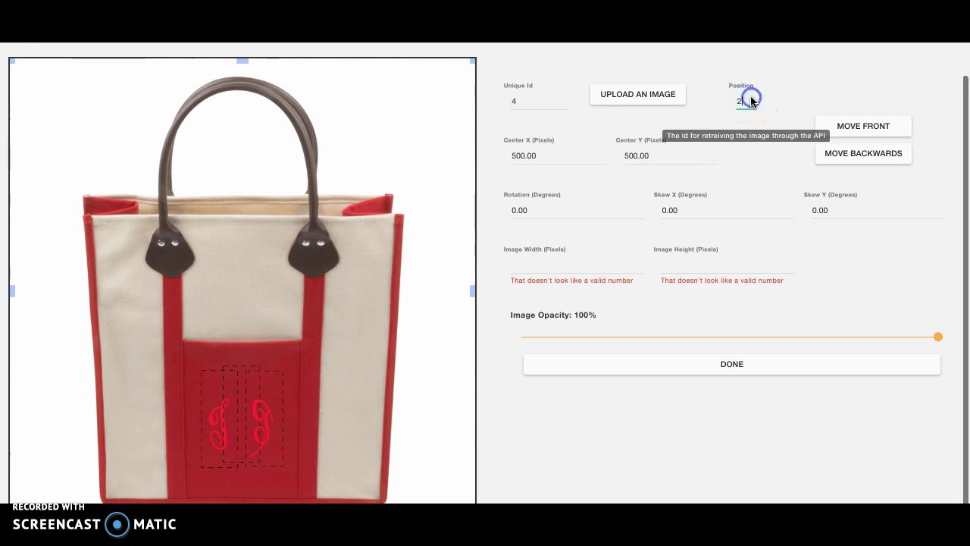
click(751, 98)
click(267, 401)
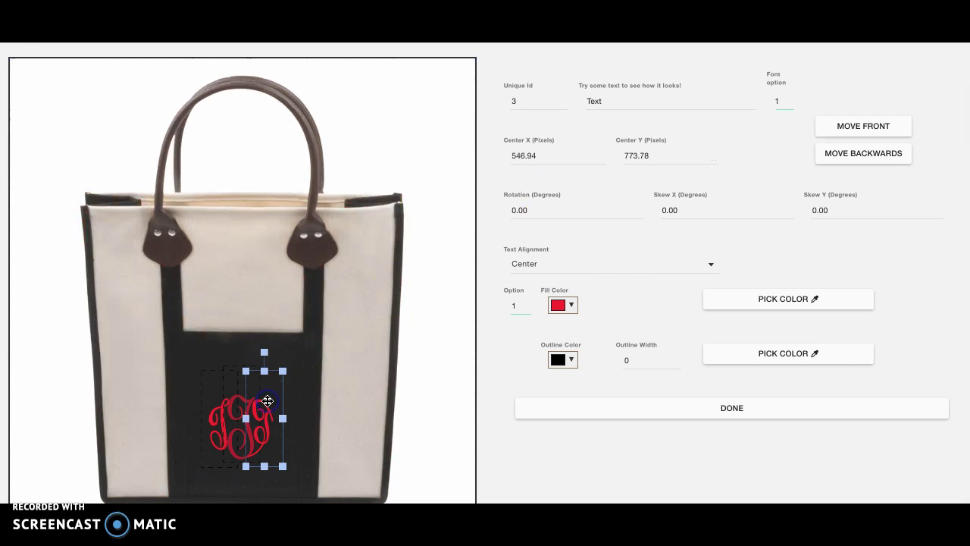
click(210, 416)
Preview the bag image at position 3 and return it to position 1
click(379, 309)
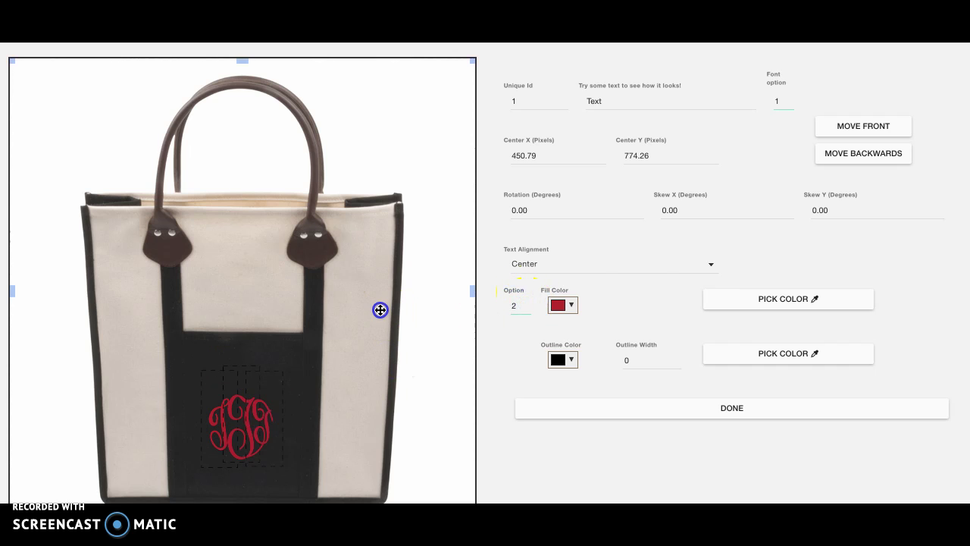
click(750, 99)
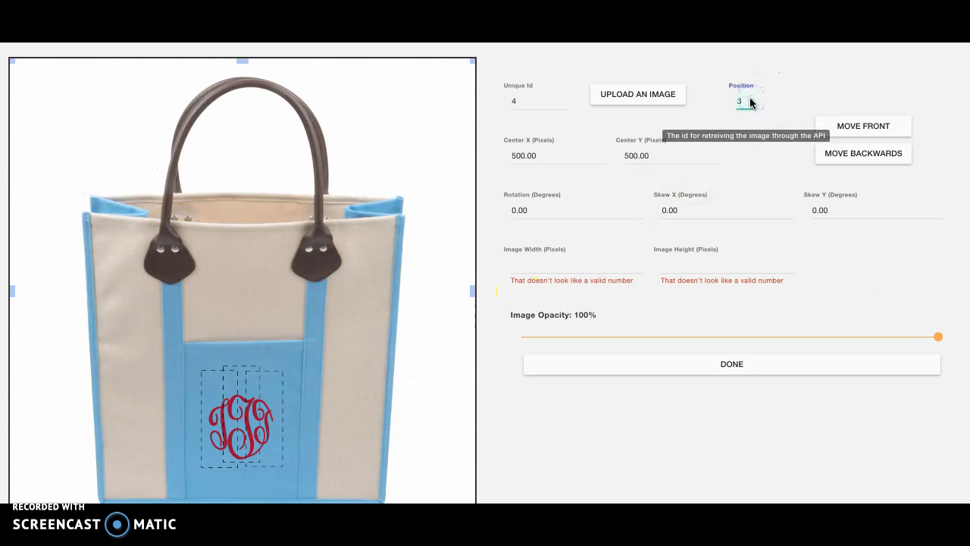
click(752, 105)
click(751, 105)
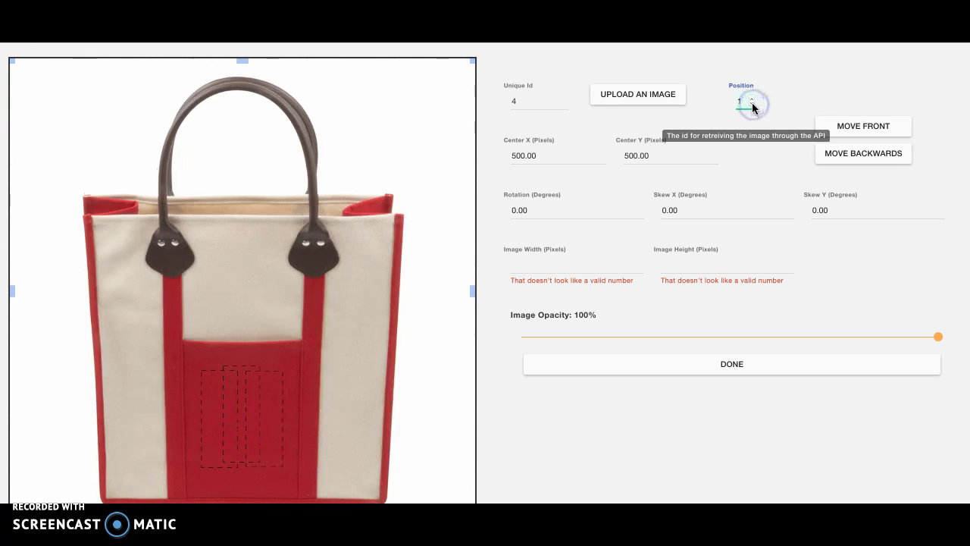
Finish the product preview settings and save the product from the final review
click(706, 362)
click(714, 152)
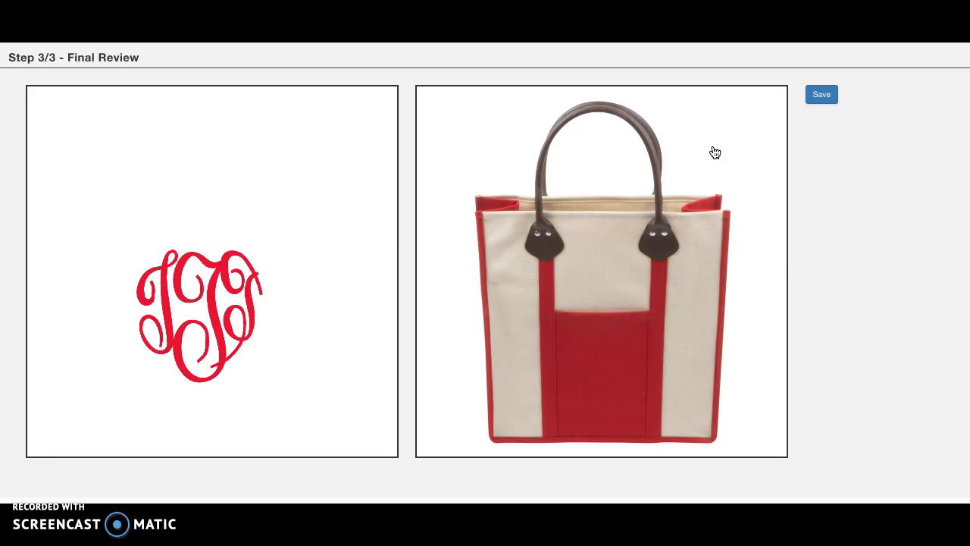
click(826, 96)
click(550, 310)
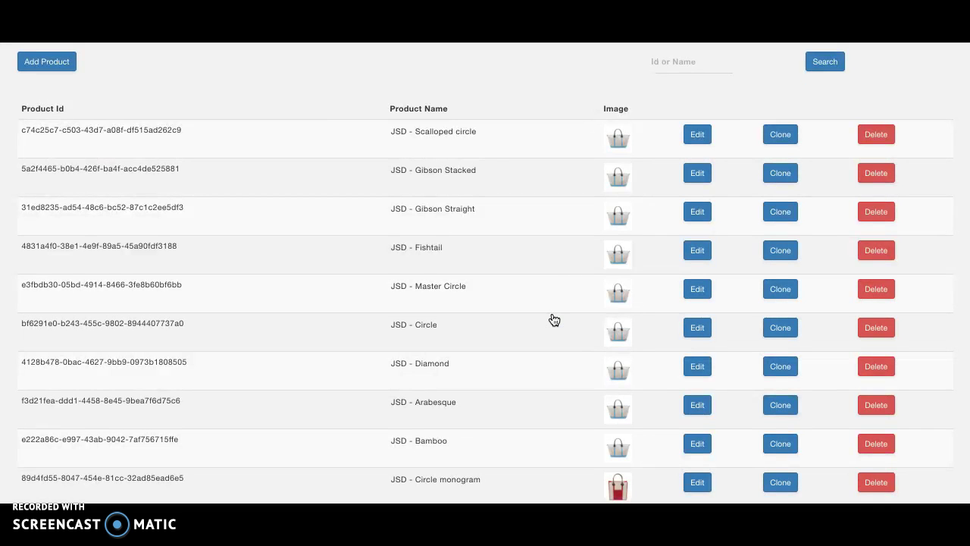
key(ctrl+Right)
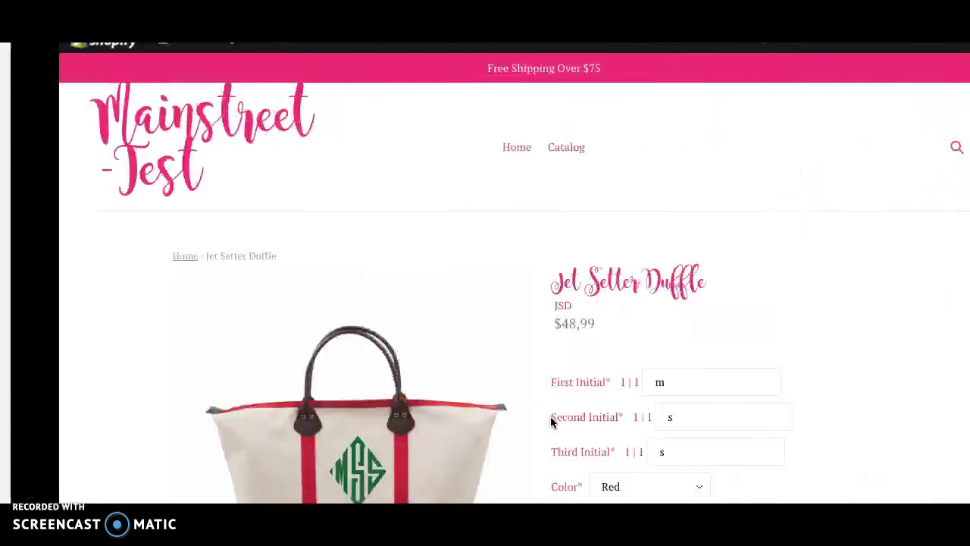
key(ctrl+Left)
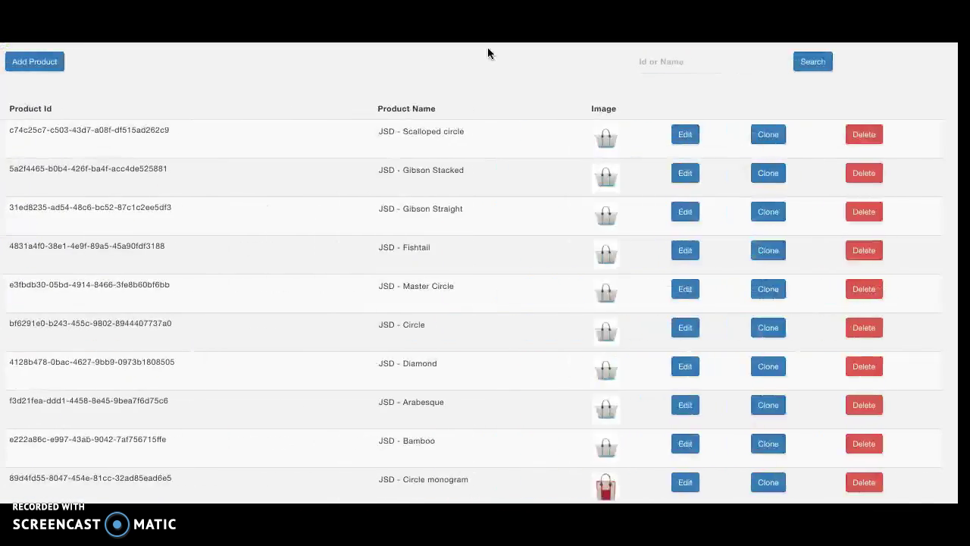
text(https://mainstreet-test.myshopify.com/products/jet-setter-duffle)
key(Return)
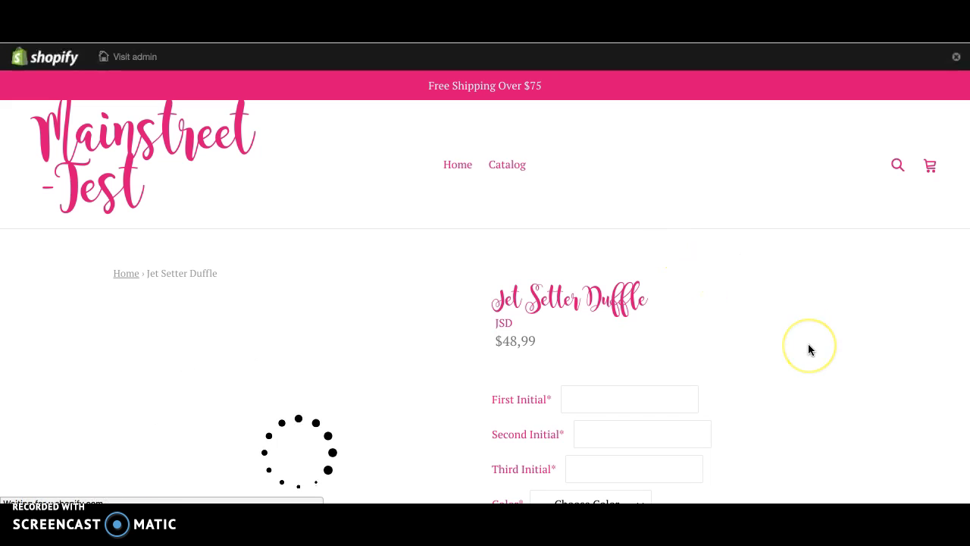
scroll(809, 349, down, 3)
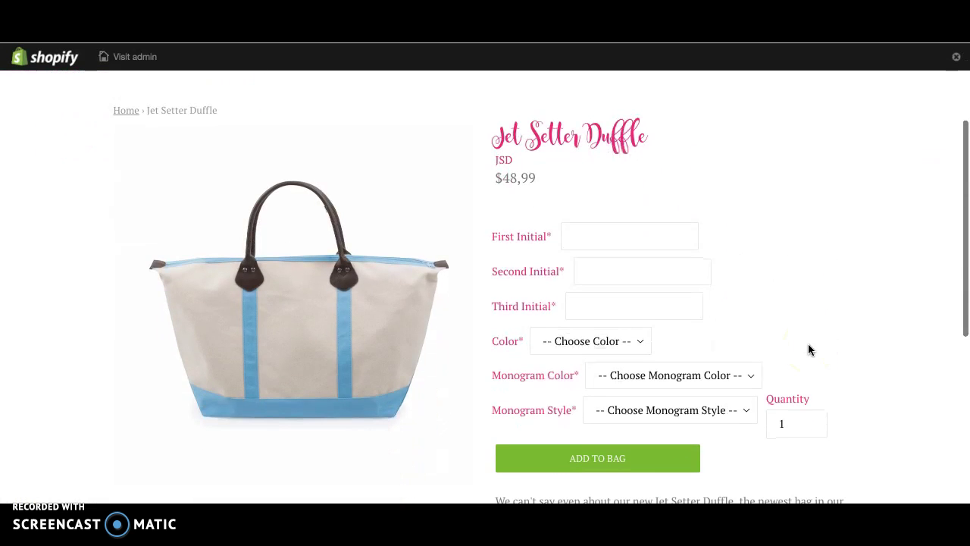
Enter m, m and w as the duffle's first, second and third initials
click(635, 246)
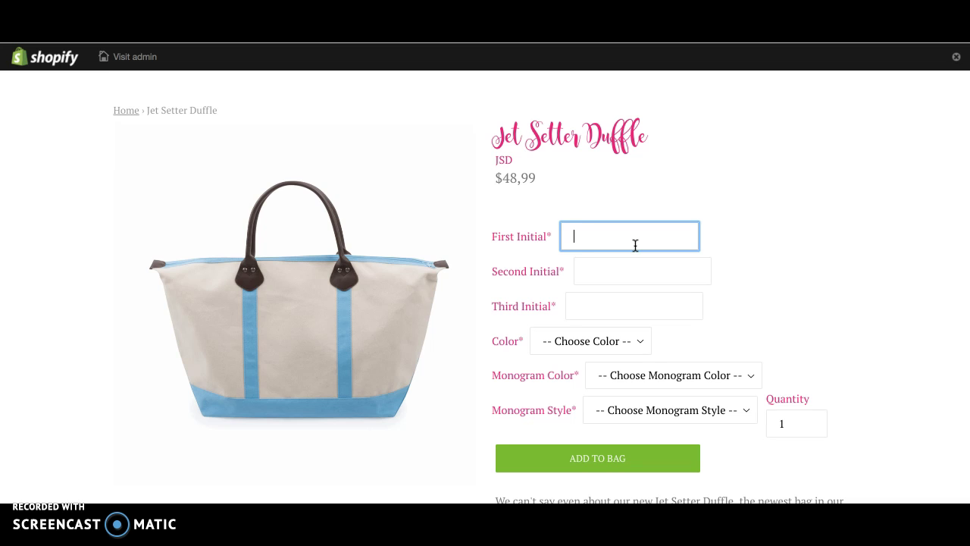
text(m)
key(Tab)
text(m)
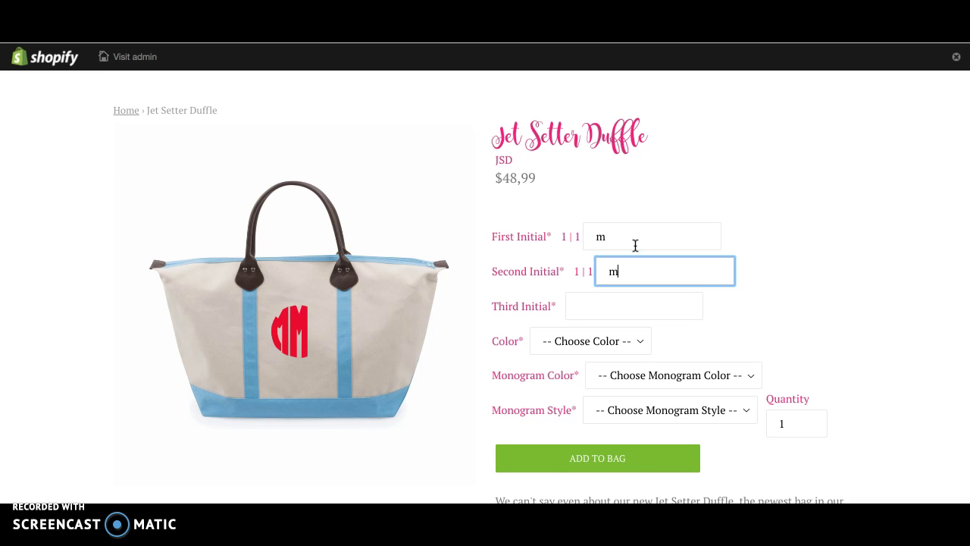
key(Tab)
click(654, 232)
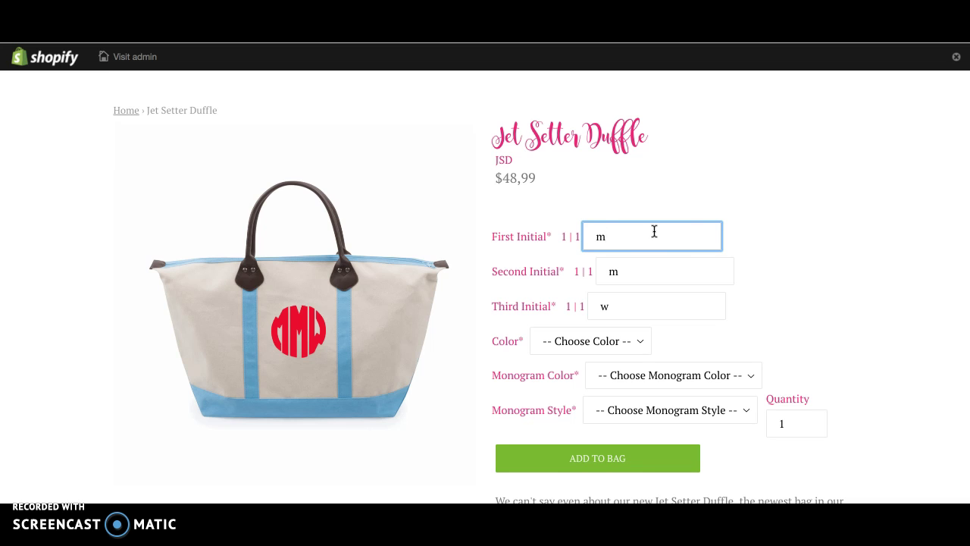
Try the Green and Red bag colors on the duffle, then choose Navy
scroll(610, 355, down, 1)
click(604, 332)
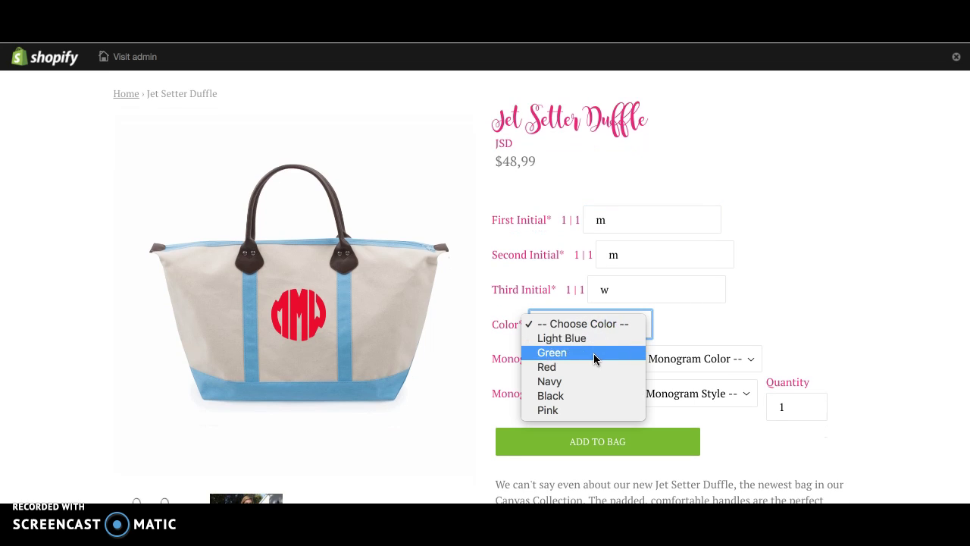
click(595, 353)
click(599, 331)
click(592, 338)
click(598, 337)
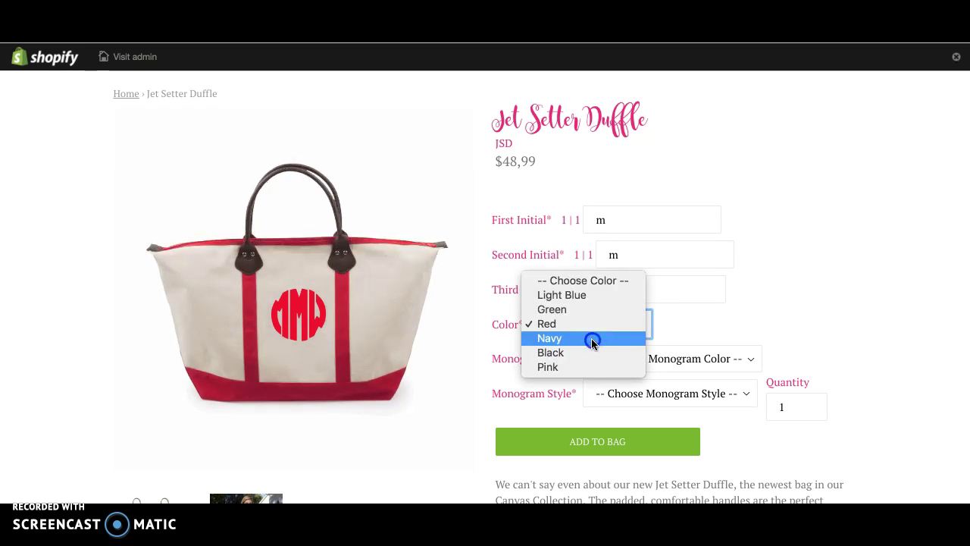
click(592, 339)
scroll(773, 337, down, 1)
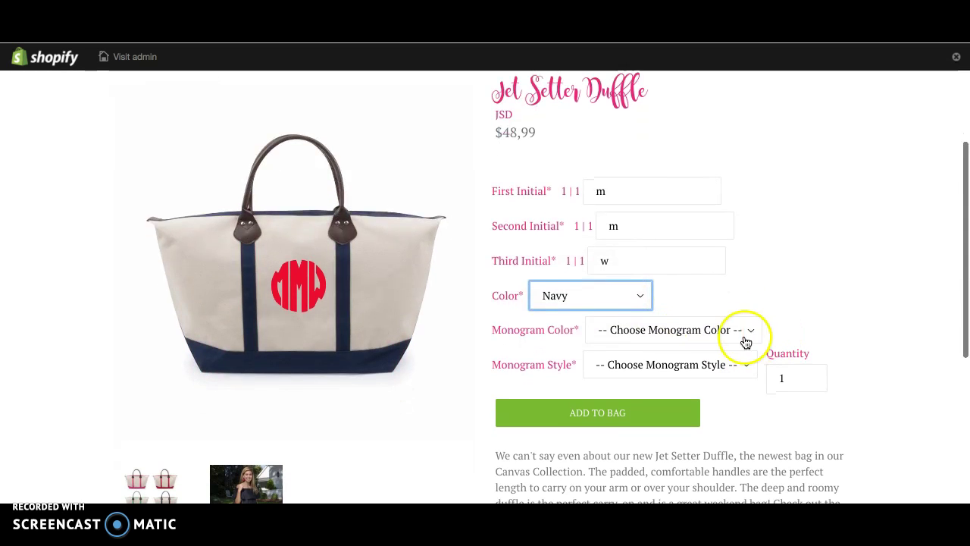
Try the Green and Navy monogram colors, then choose Periwinkle
click(745, 340)
click(664, 387)
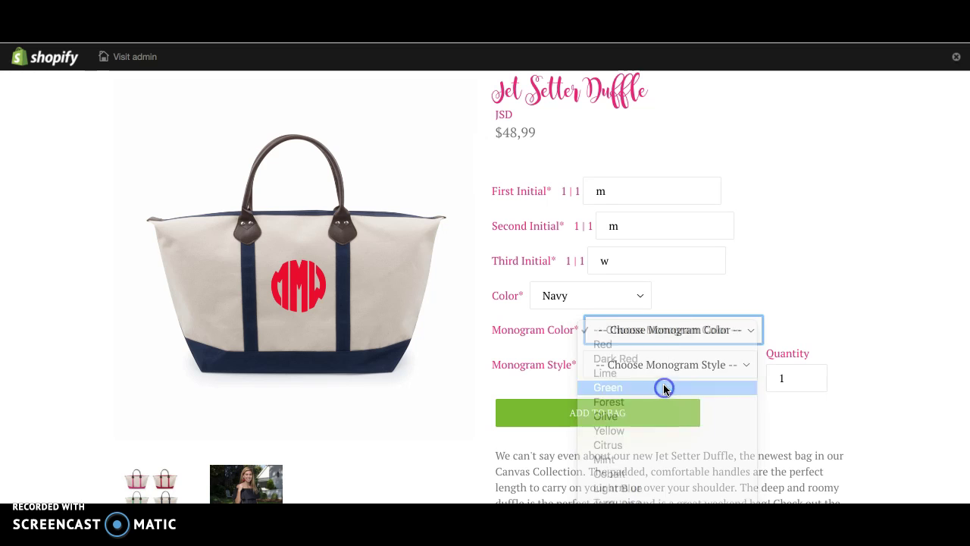
click(674, 339)
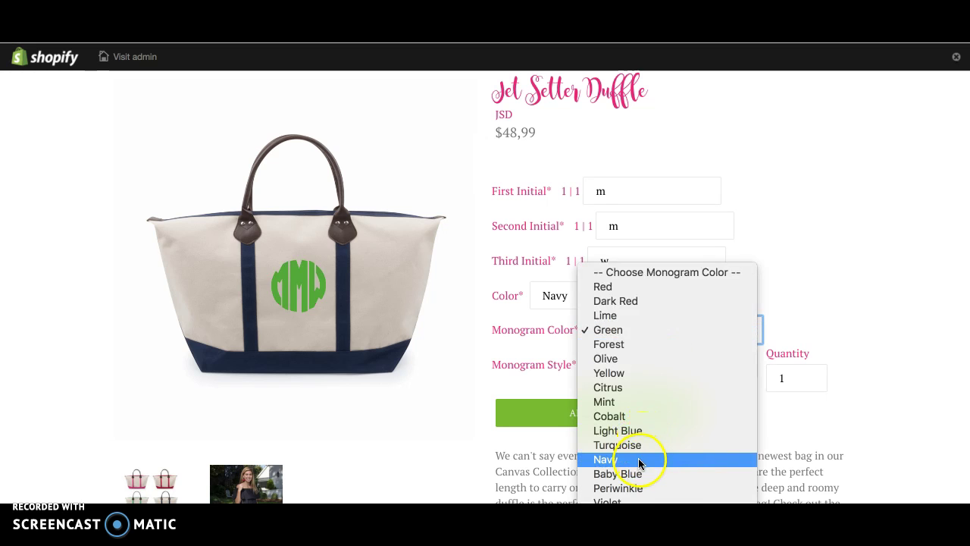
click(639, 460)
click(639, 334)
click(633, 358)
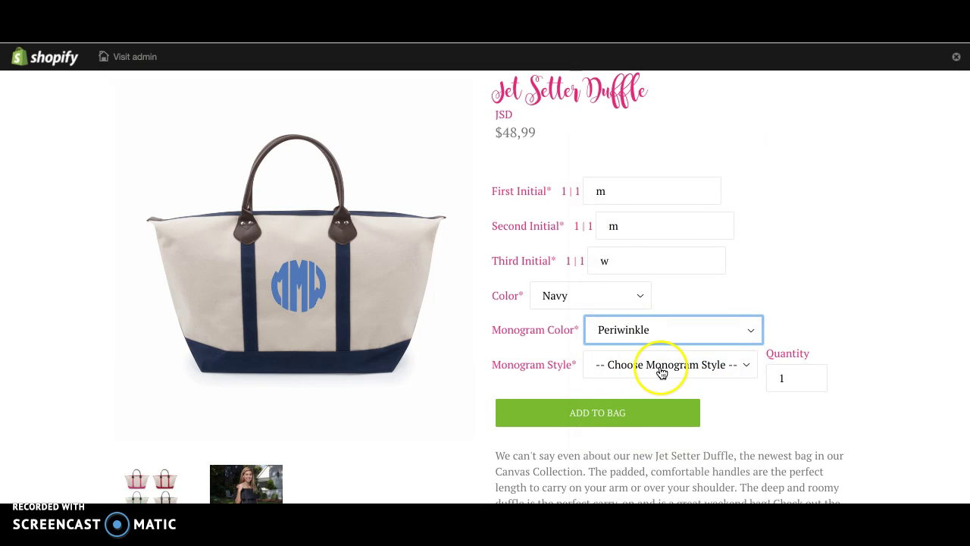
Try the Diamond, Bamboo Diamond and Master Circle monogram styles on the duffle, then choose Arabesque
click(662, 370)
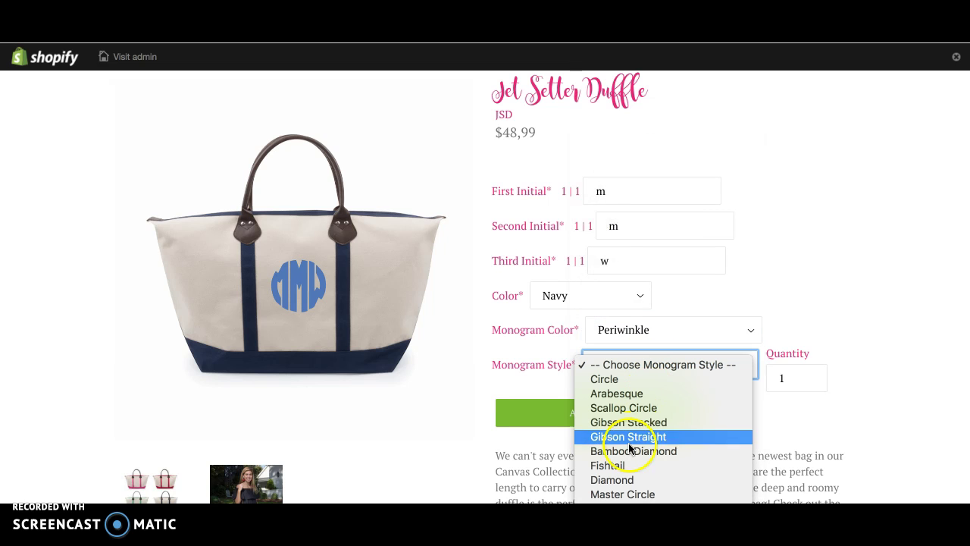
click(625, 480)
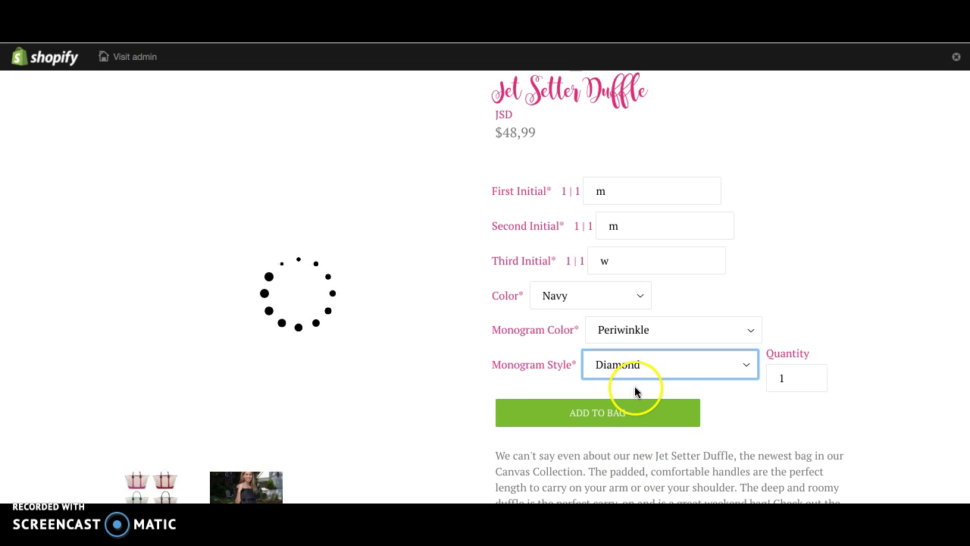
click(641, 377)
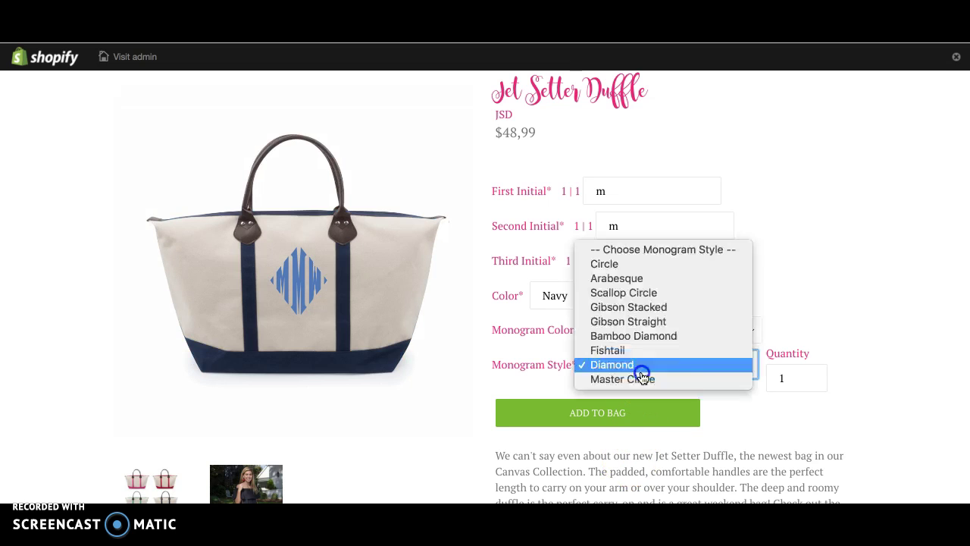
click(646, 335)
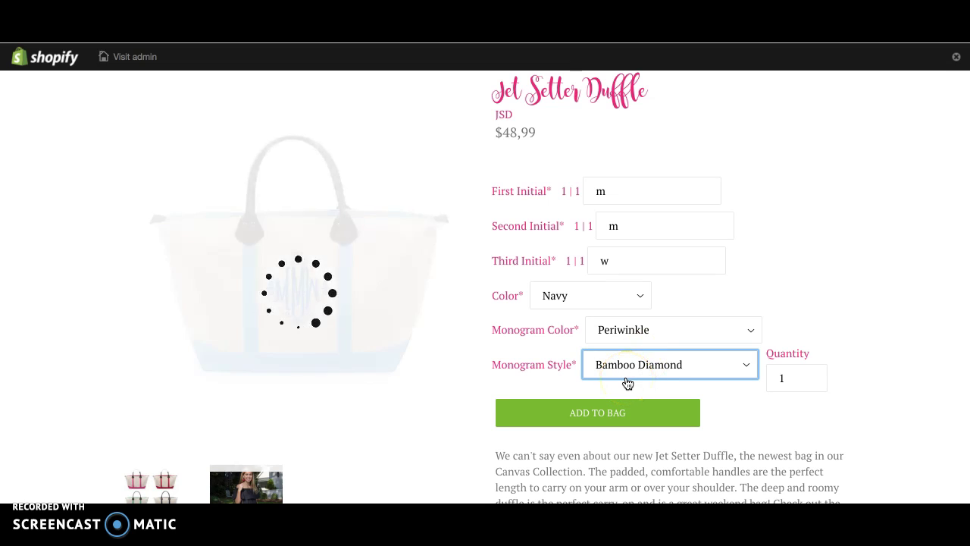
click(601, 369)
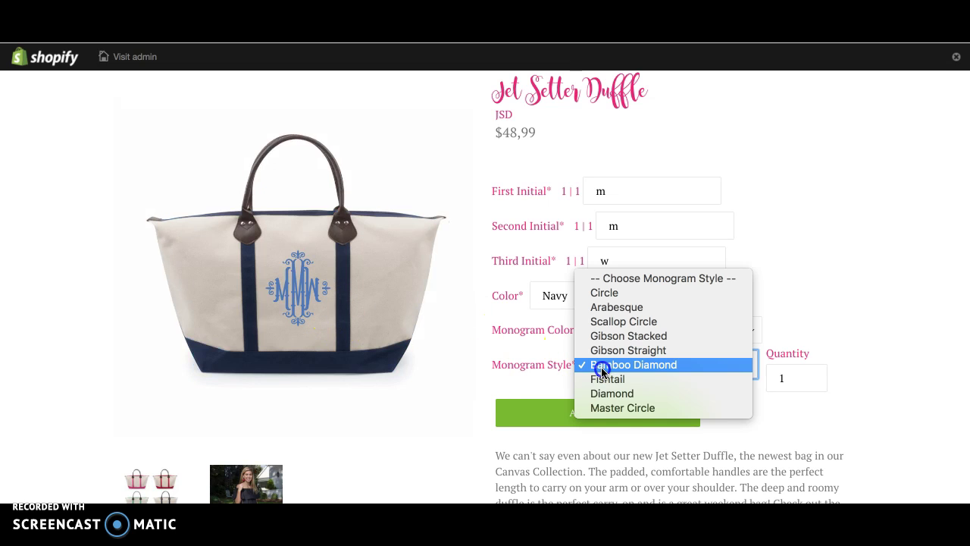
click(608, 408)
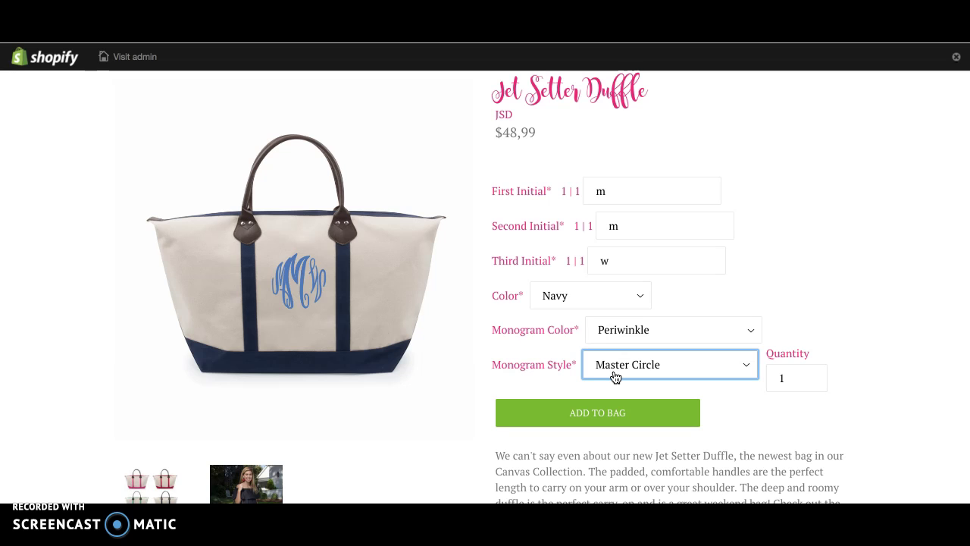
click(615, 377)
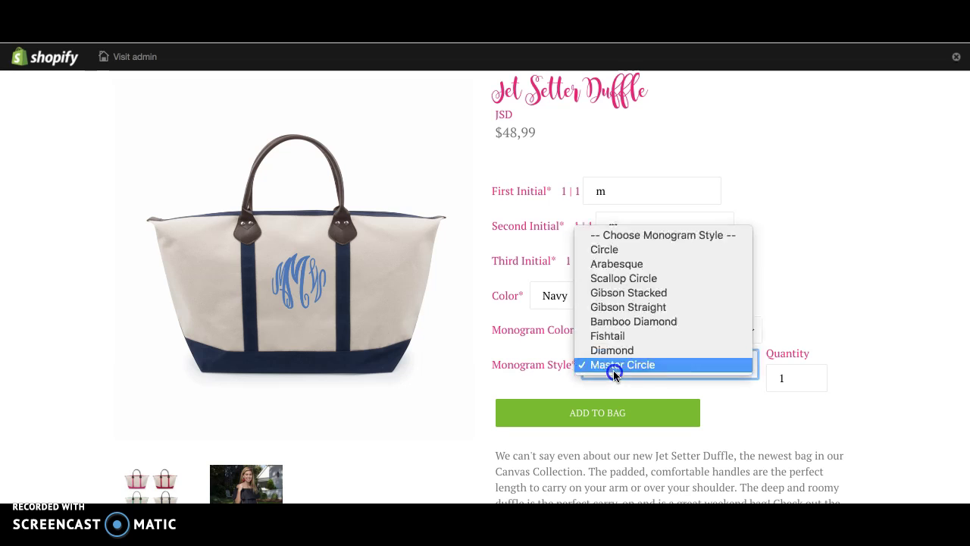
click(616, 263)
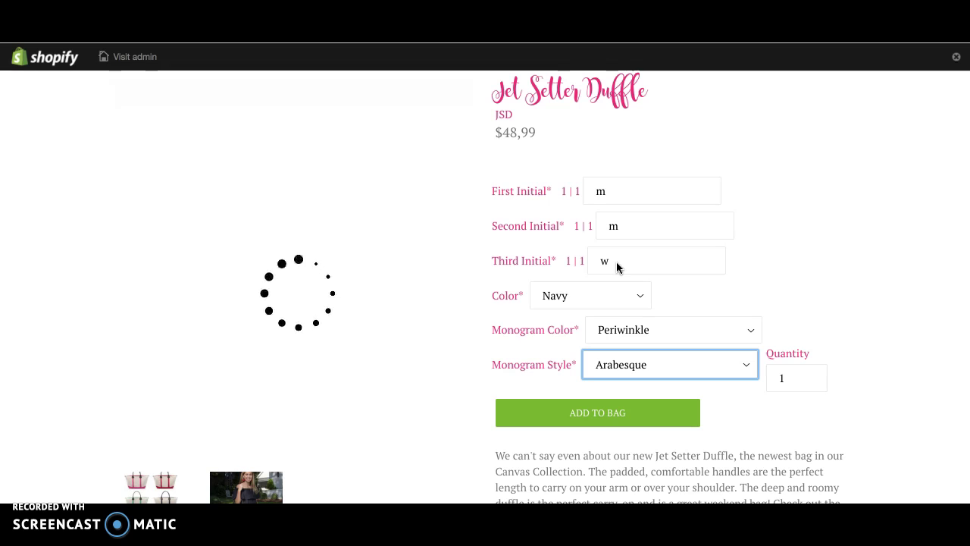